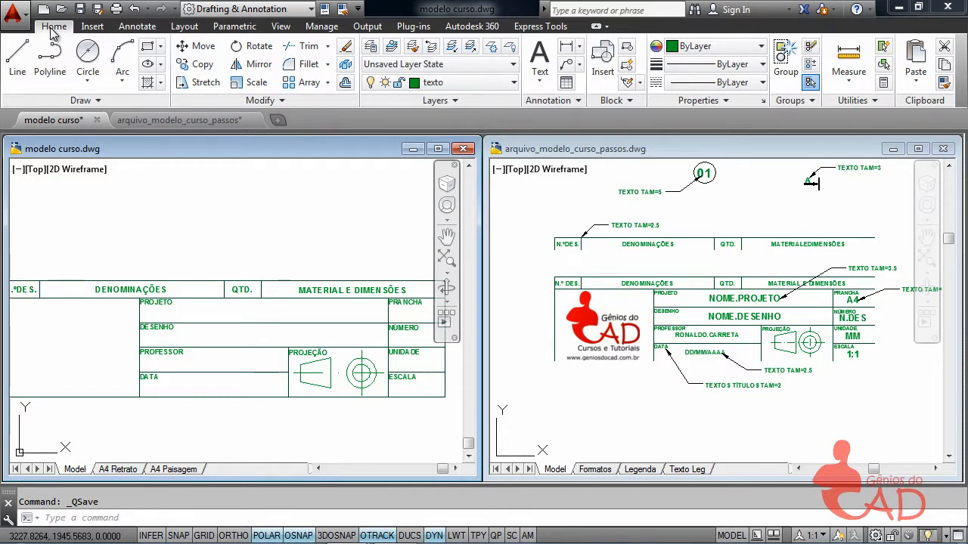
- Start an attribute definition with the tag NOME.PROJETO and the prompt PROJETO, leaving the default value empty
left_click(619, 106)
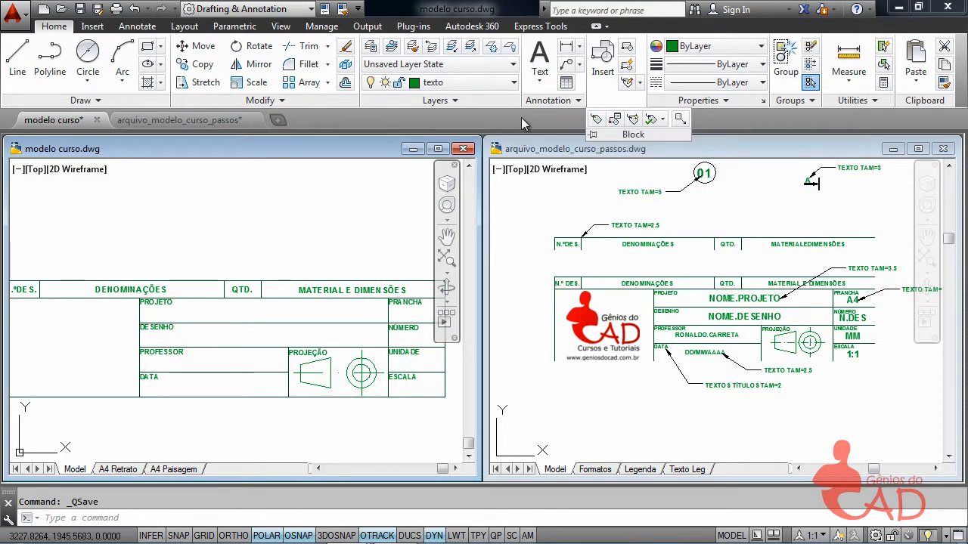
left_click(91, 27)
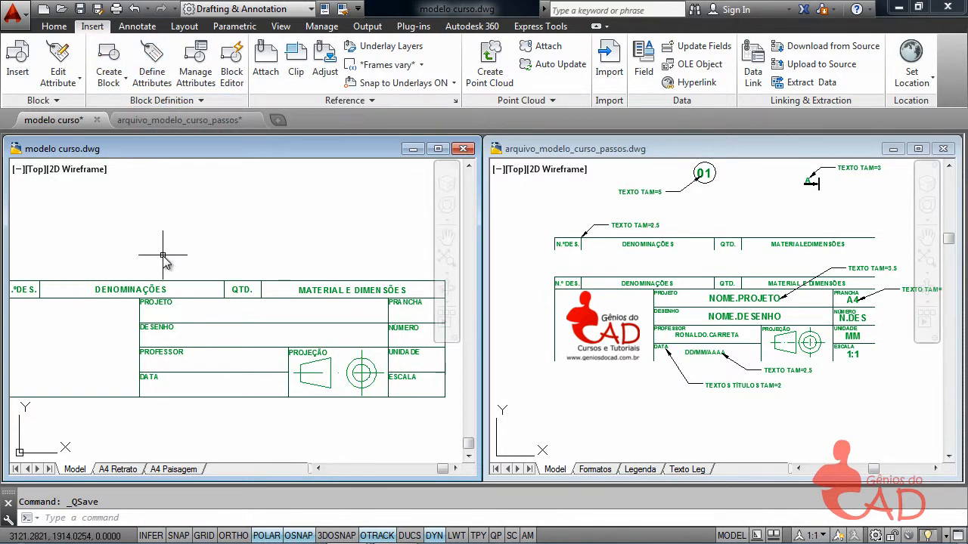
type("att")
key("Return")
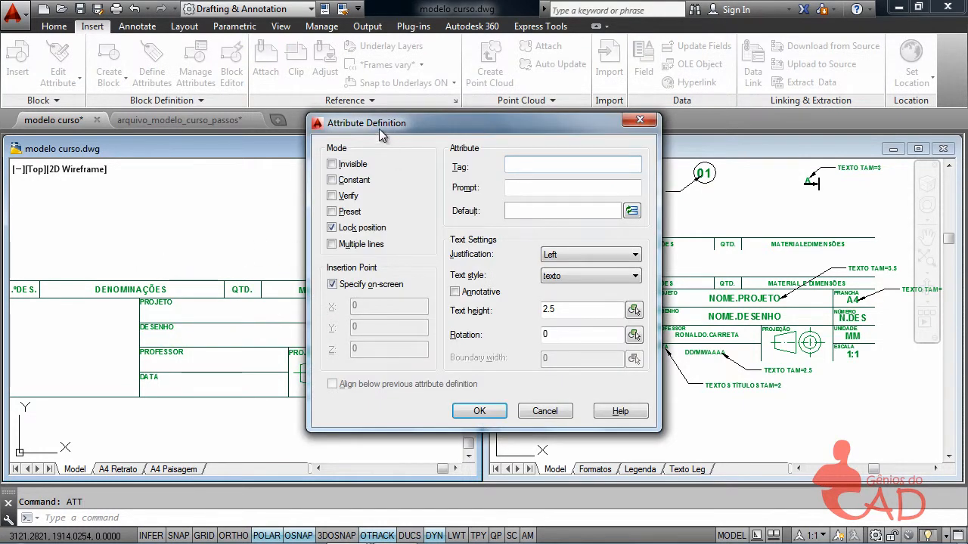
left_click_drag(379, 125, 270, 145)
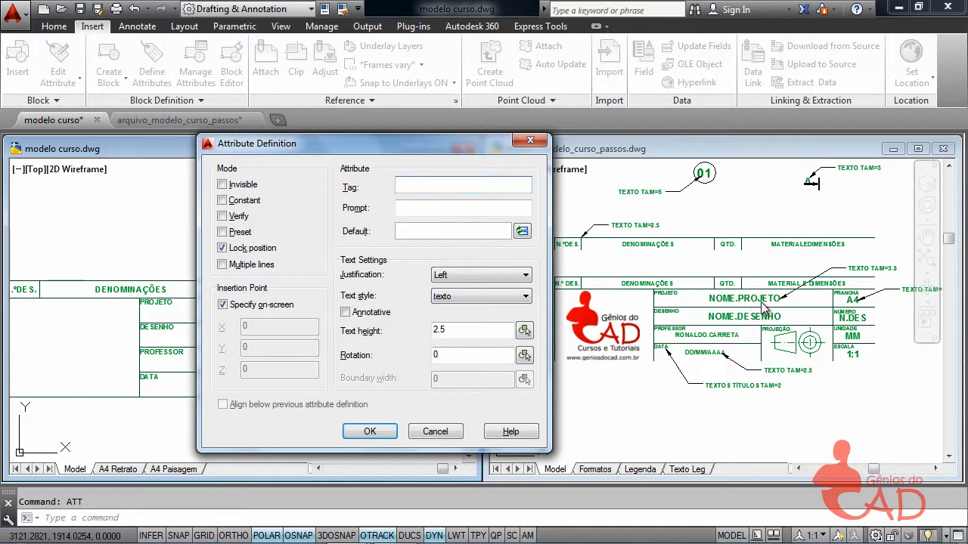
left_click(416, 183)
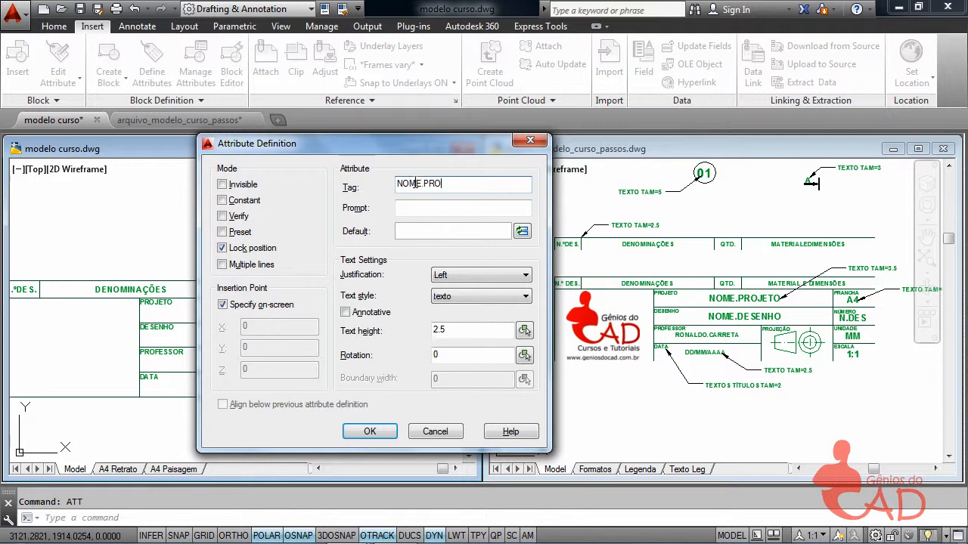
type("NOME.PROJETO")
left_click(404, 209)
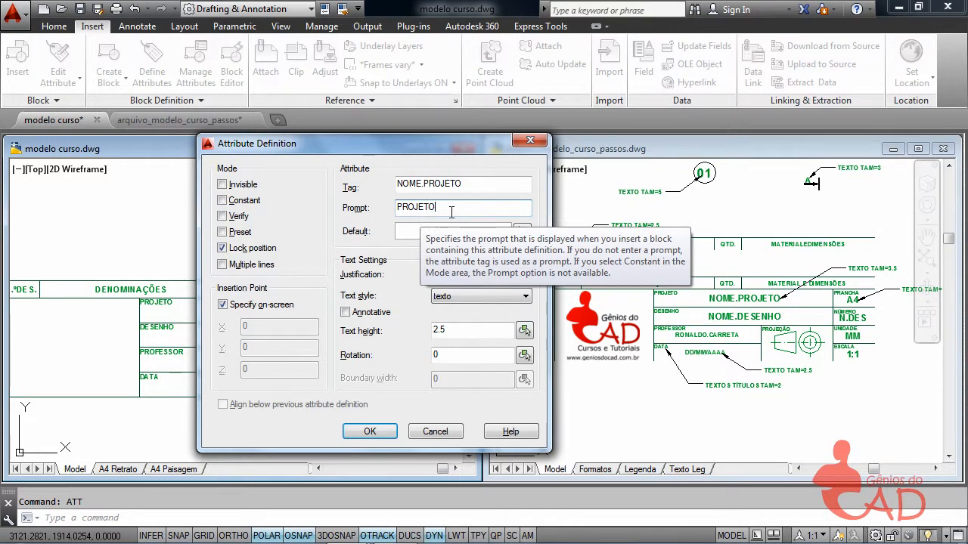
left_click(418, 234)
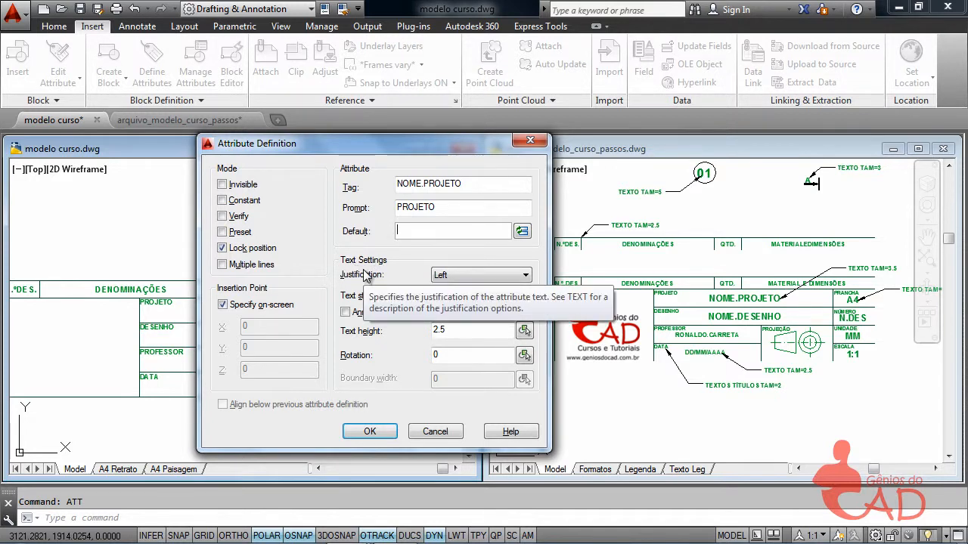
- Set the attribute's justification to Middle center and its text height to 3.5
left_click(454, 276)
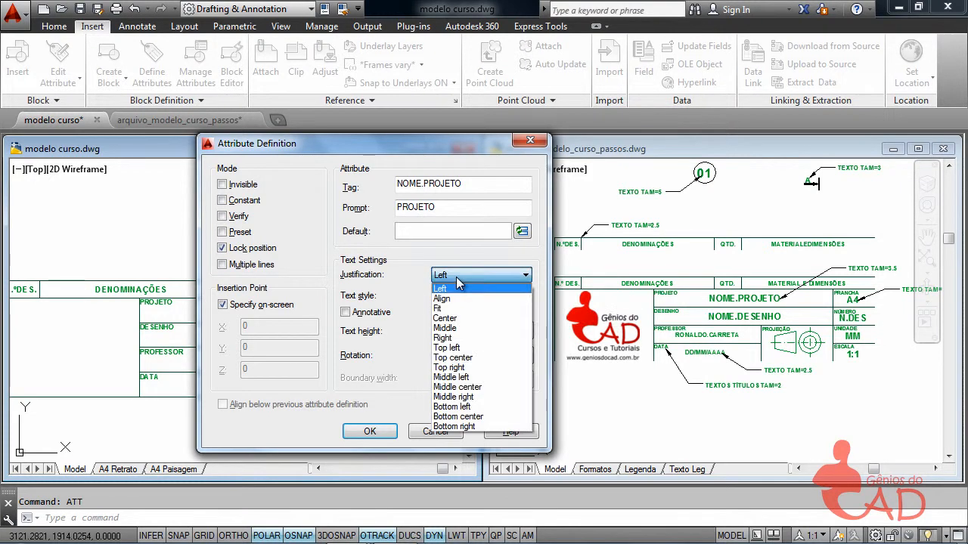
left_click(478, 388)
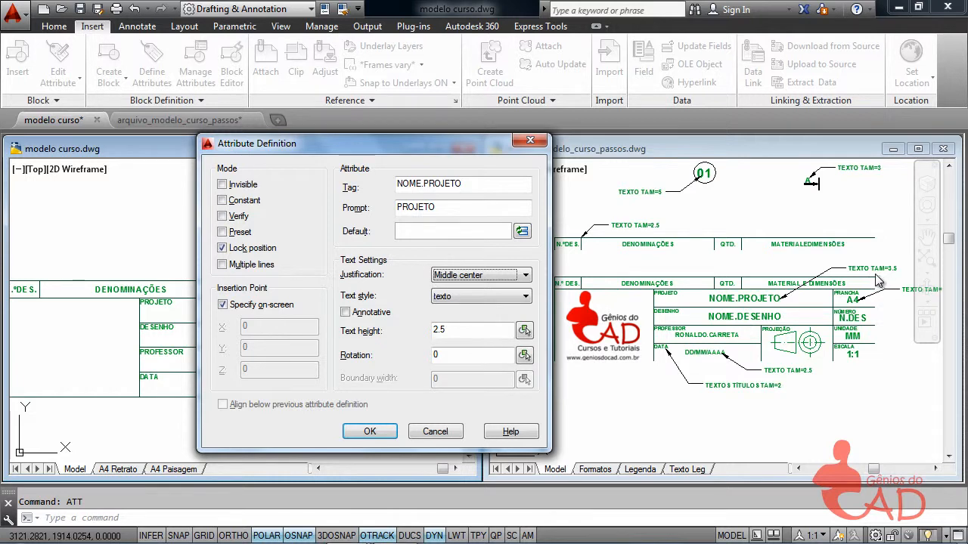
left_click(452, 331)
left_click_drag(453, 331, 404, 334)
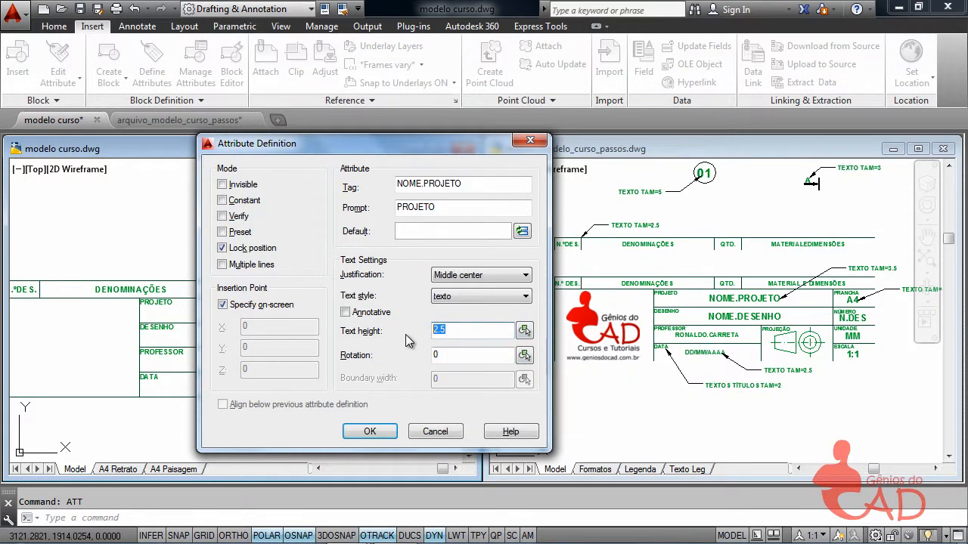
type("3.5")
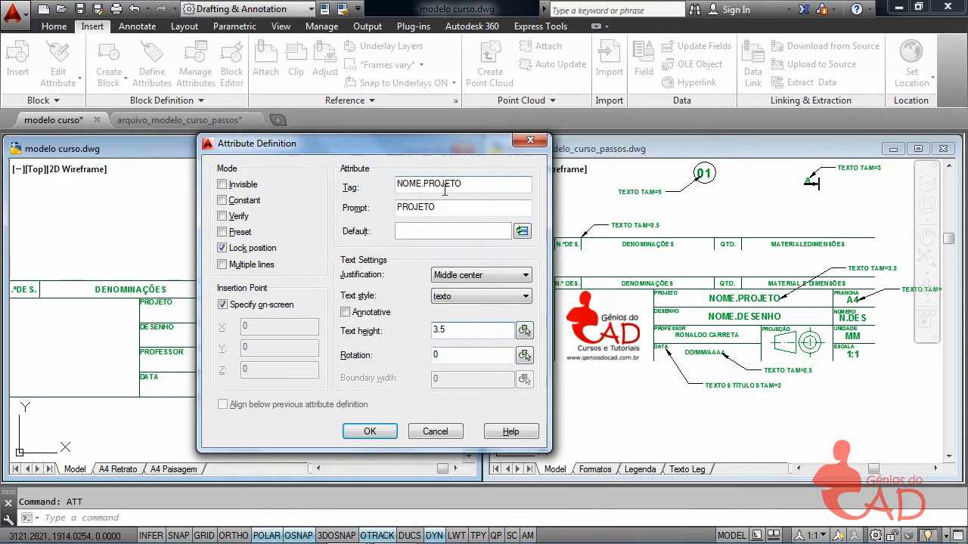
left_click_drag(462, 184, 377, 186)
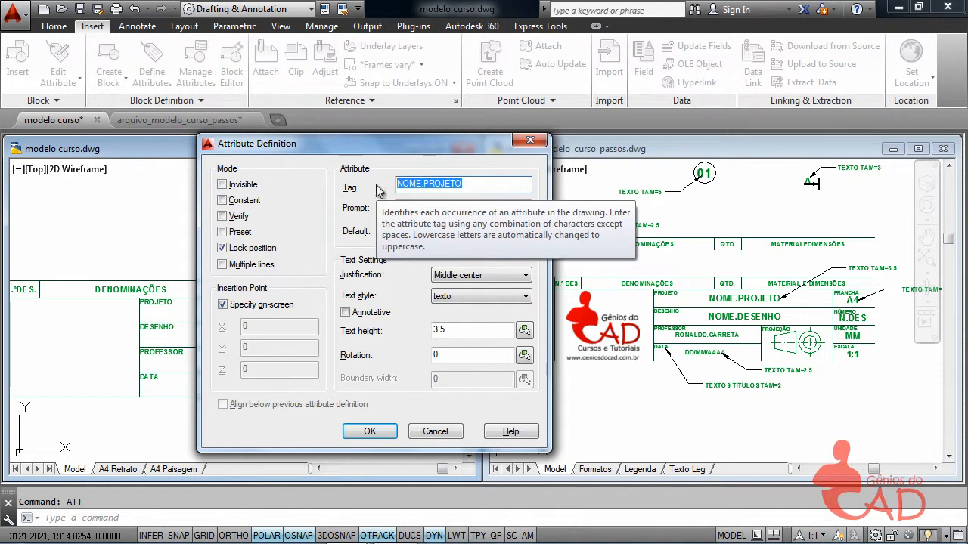
left_click(423, 184)
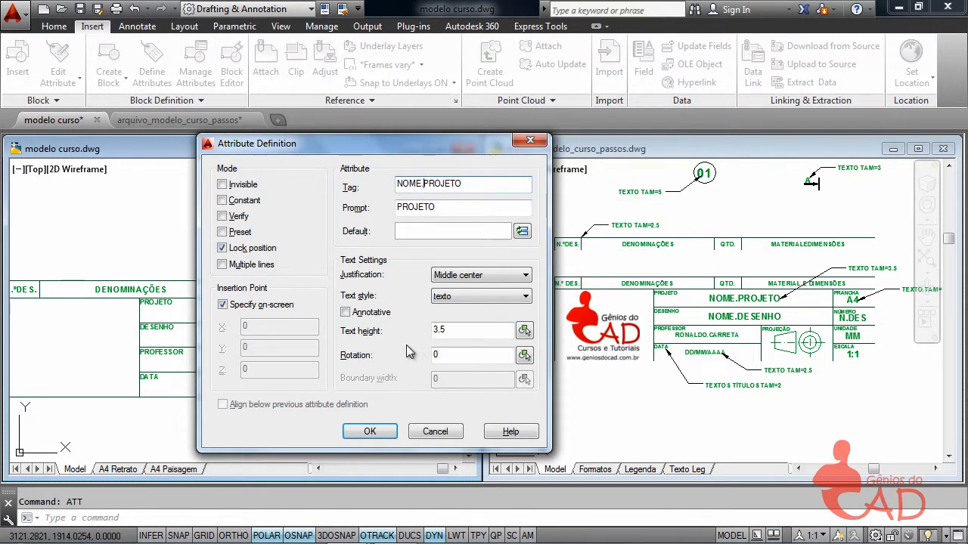
left_click(458, 214)
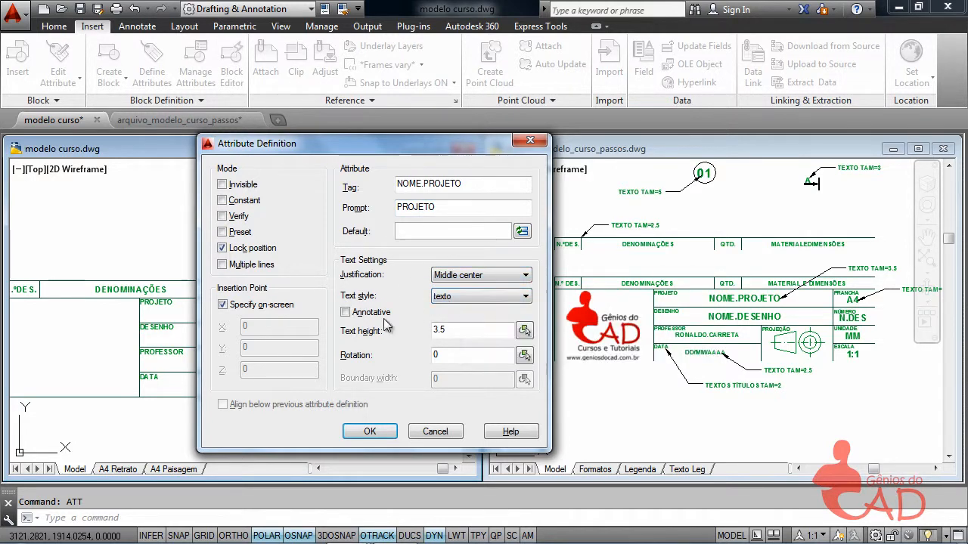
- Accept the attribute definition and place NOME.PROJETO in the empty area above the title block's DENOMINAÇÕES heading
left_click(380, 440)
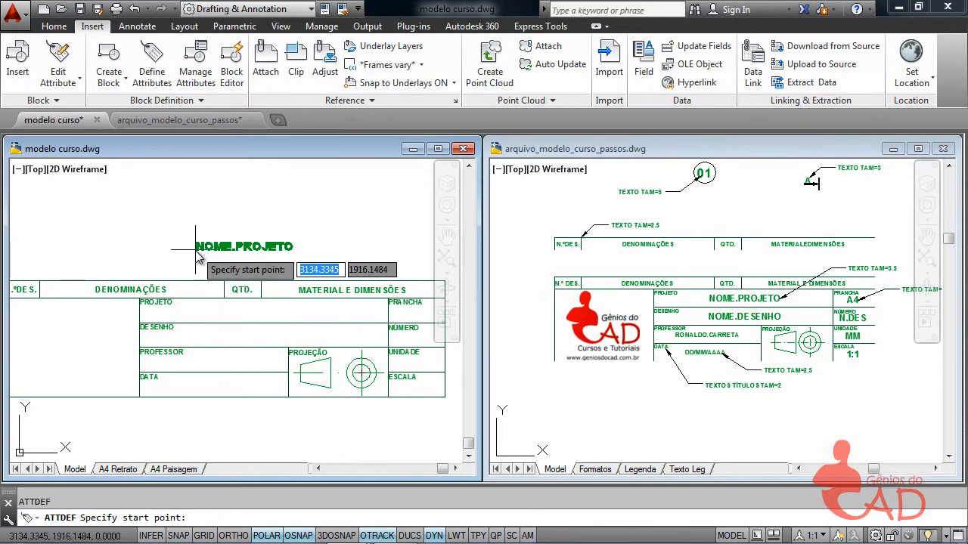
left_click(146, 255)
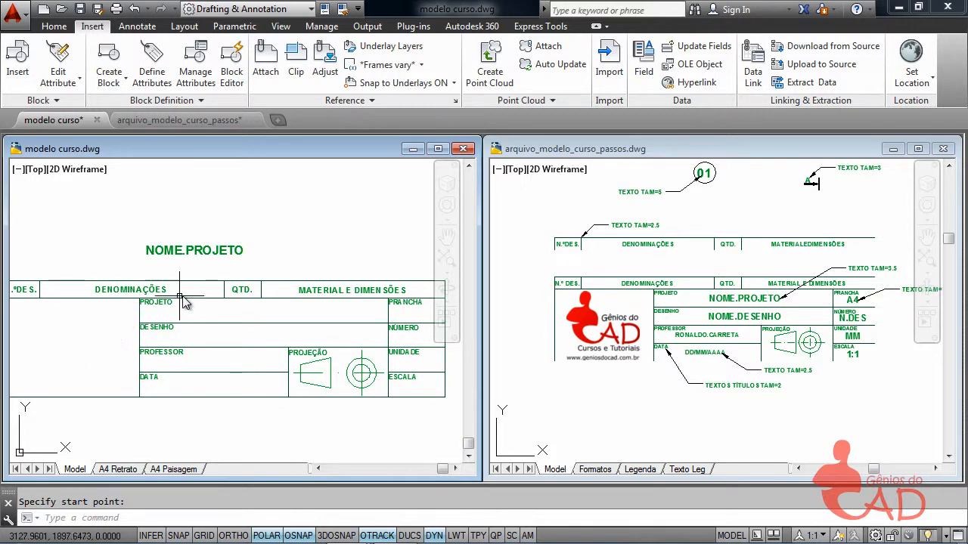
key("Escape")
left_click(196, 252)
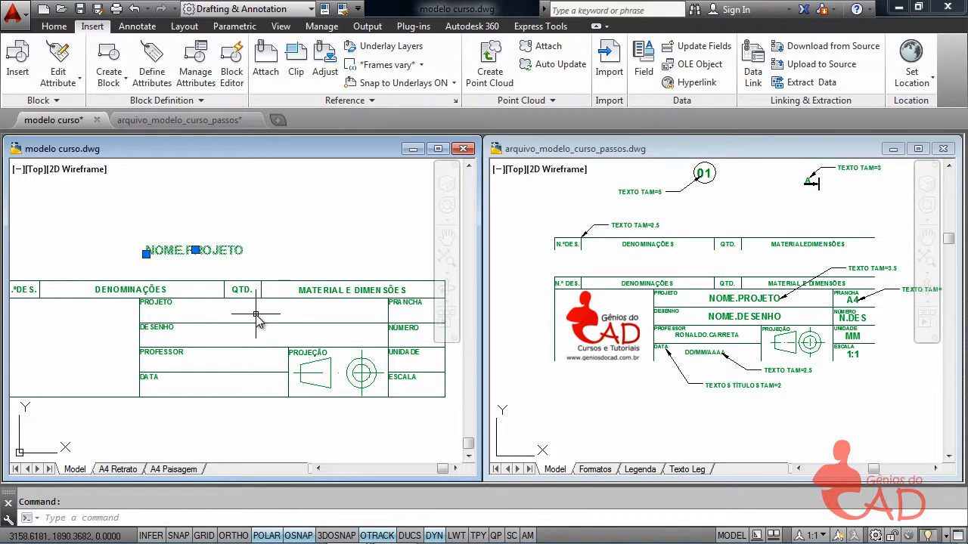
key("Escape")
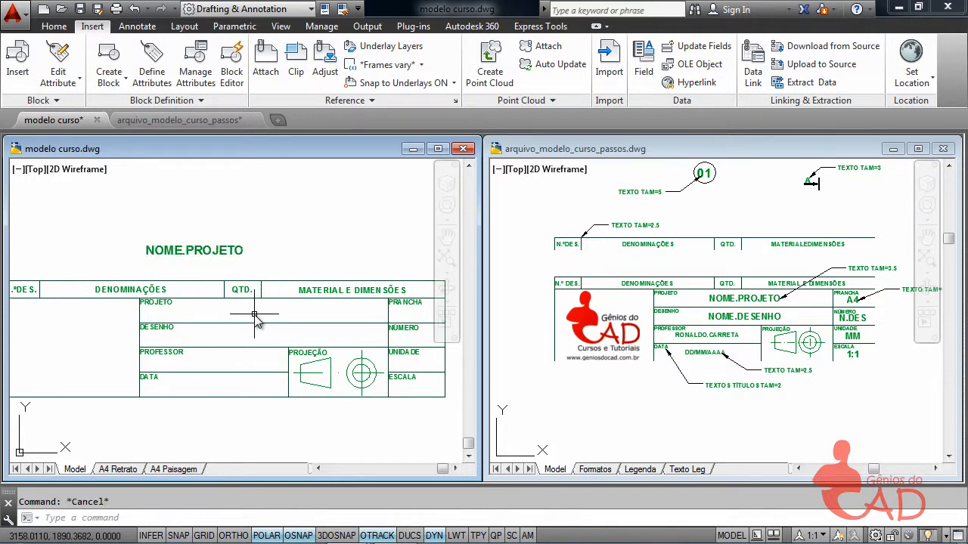
- Draw a diagonal construction line across the PROJETO cell from its lower-left corner to its upper-right corner
key("Return")
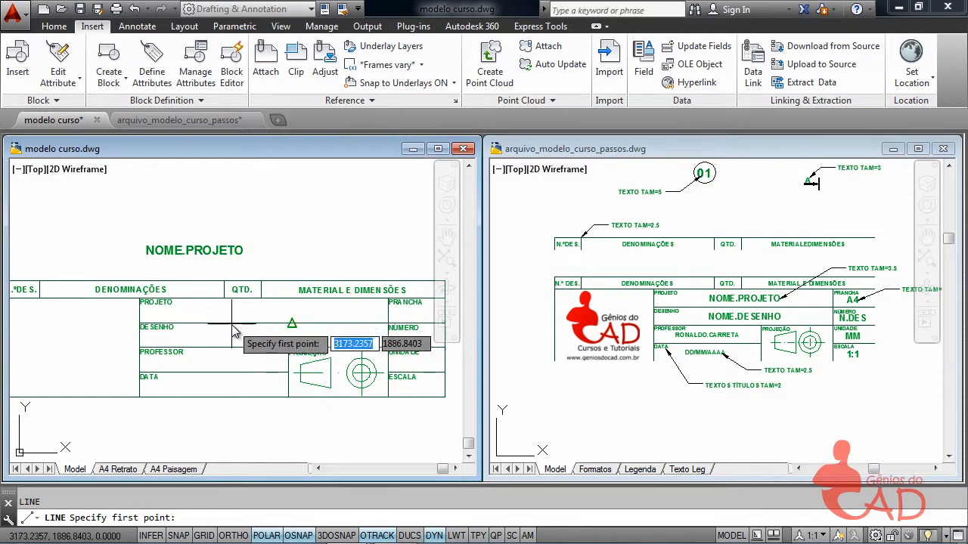
left_click(139, 324)
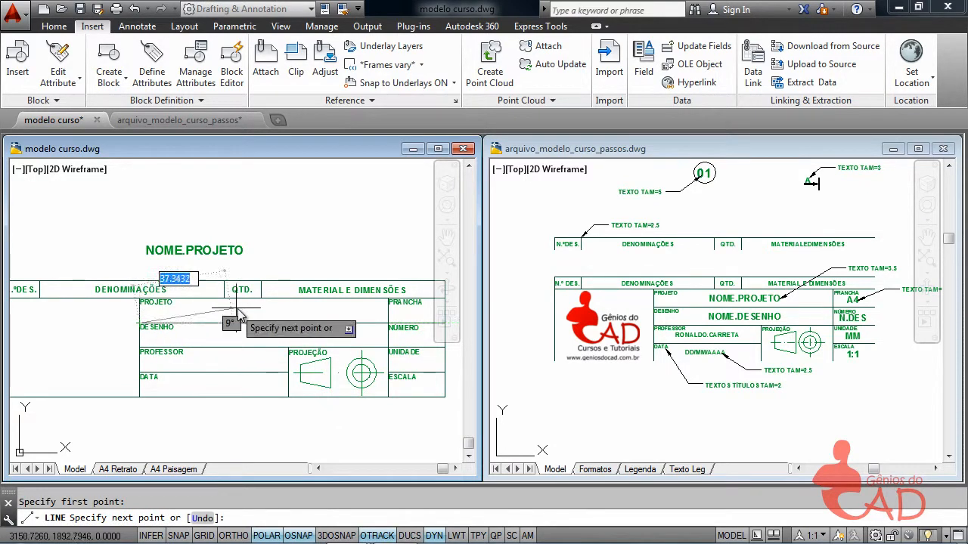
left_click(388, 300)
right_click(336, 344)
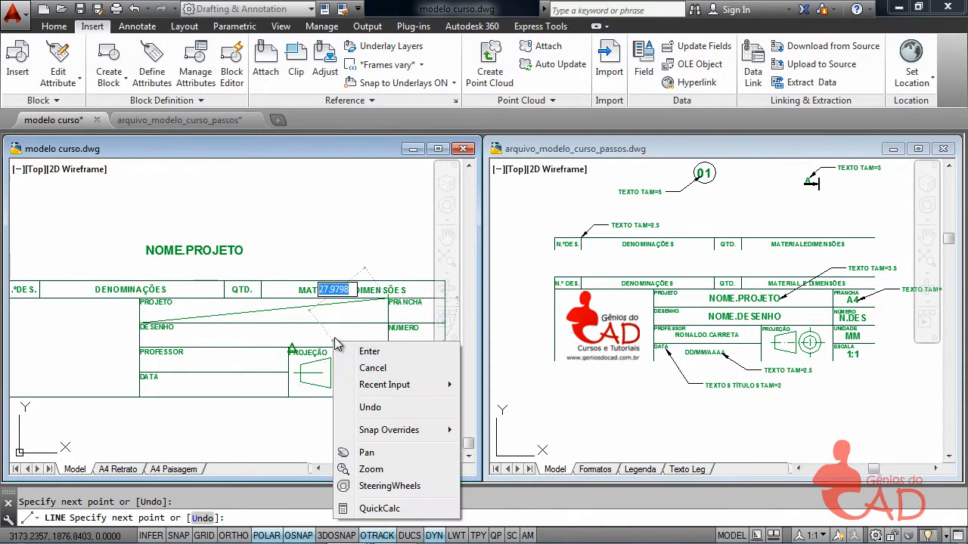
left_click(370, 368)
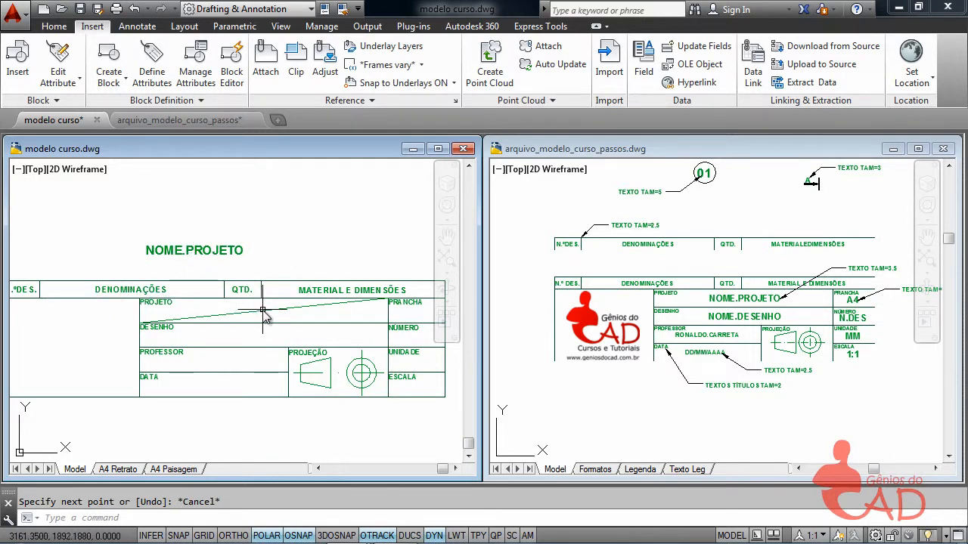
- Move the NOME.PROJETO attribute by its centre grip onto the midpoint of the diagonal line in the PROJETO cell
left_click(199, 252)
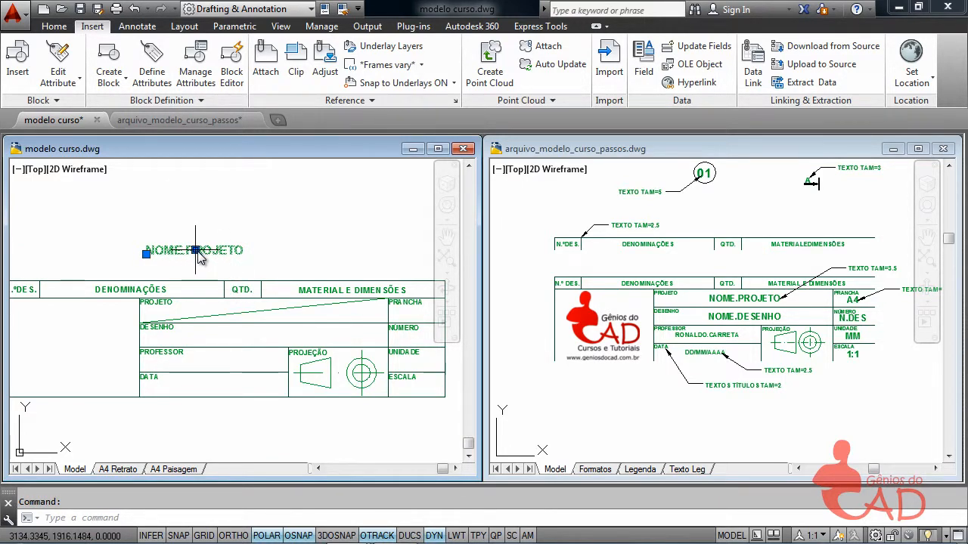
left_click(195, 250)
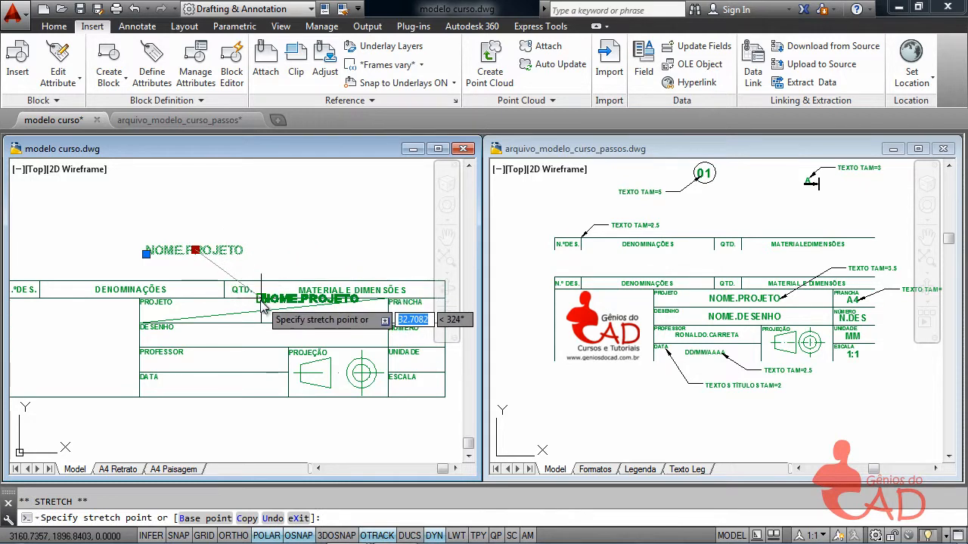
scroll(258, 314, "up", 5)
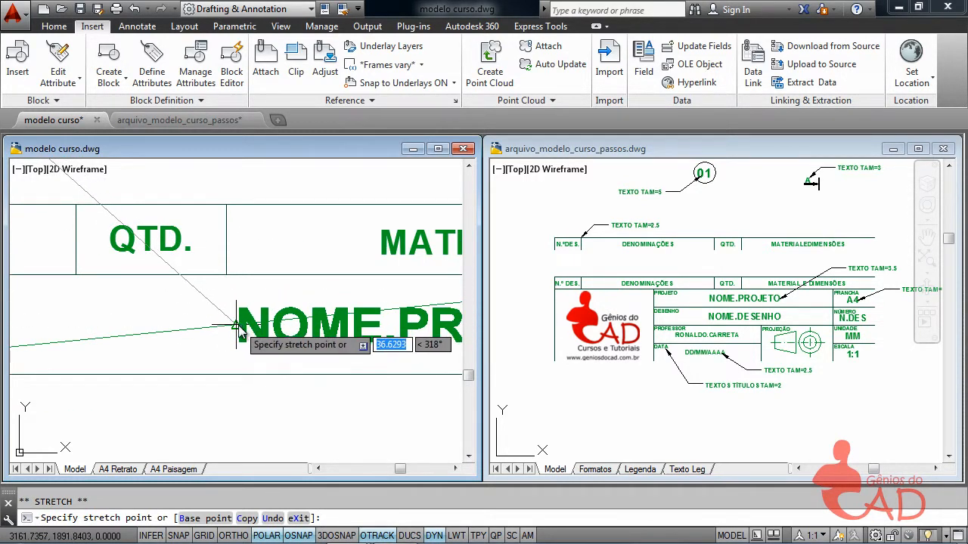
left_click(236, 326)
scroll(304, 359, "down", 5)
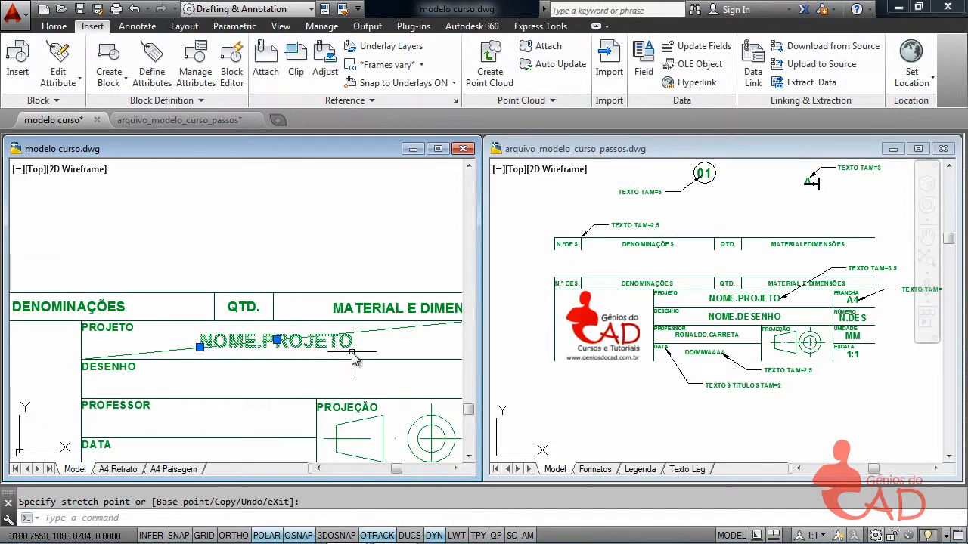
key("Escape")
- Delete the diagonal construction line from the PROJETO cell
left_click(380, 335)
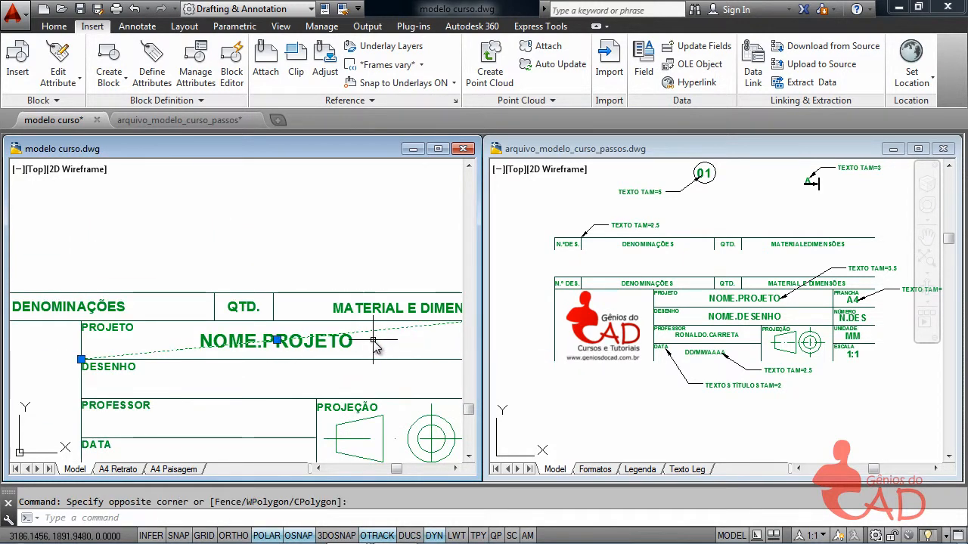
left_click(375, 342)
key("Delete")
scroll(365, 349, "down", 3)
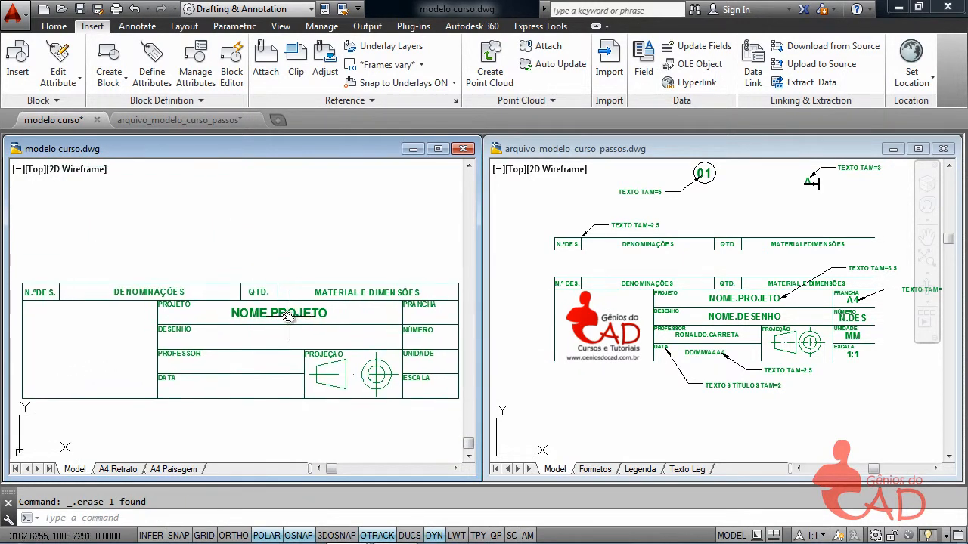
- Copy the NOME.PROJETO attribute straight down into the DESENHO cell, using the PROJETO cell's upper-left corner as base point
left_click(55, 25)
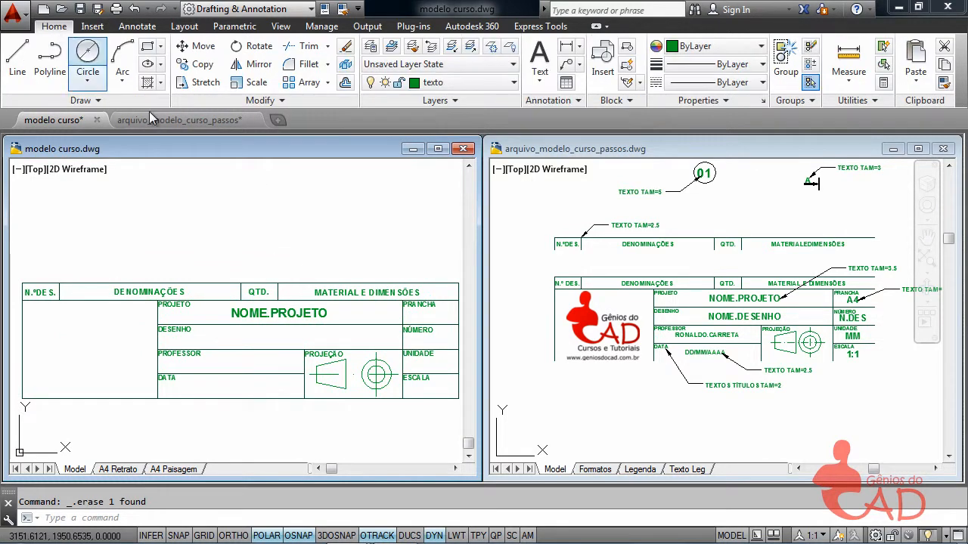
scroll(280, 313, "up", 2)
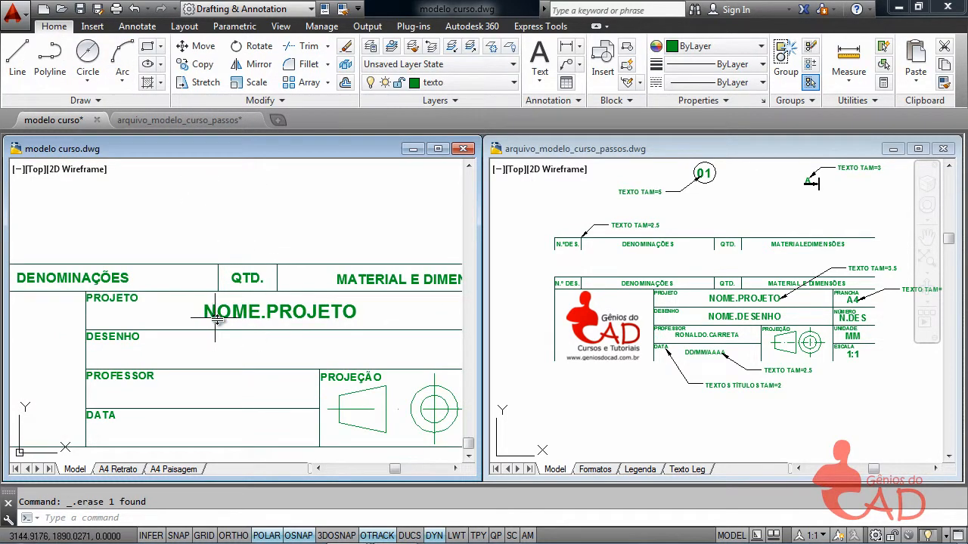
scroll(234, 331, "down", 2)
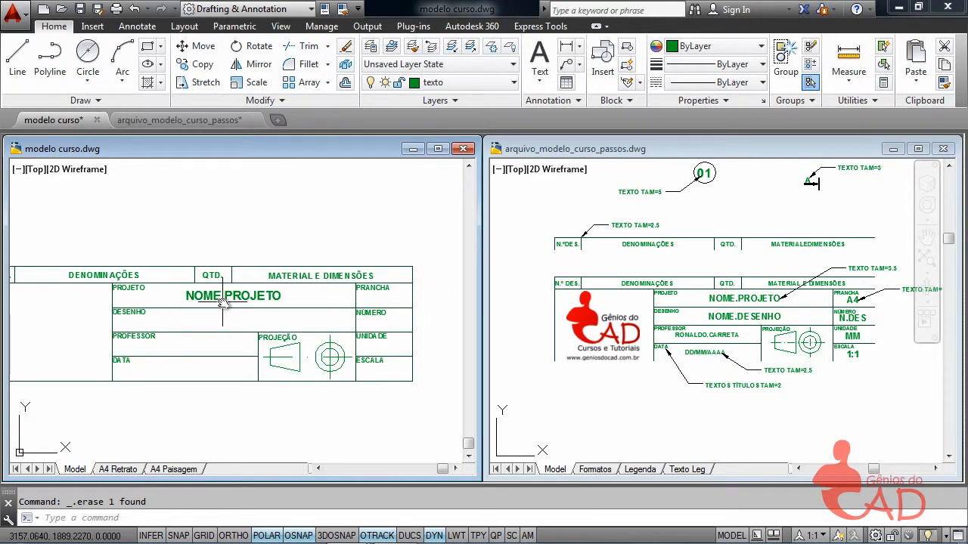
mouse_move(219, 300)
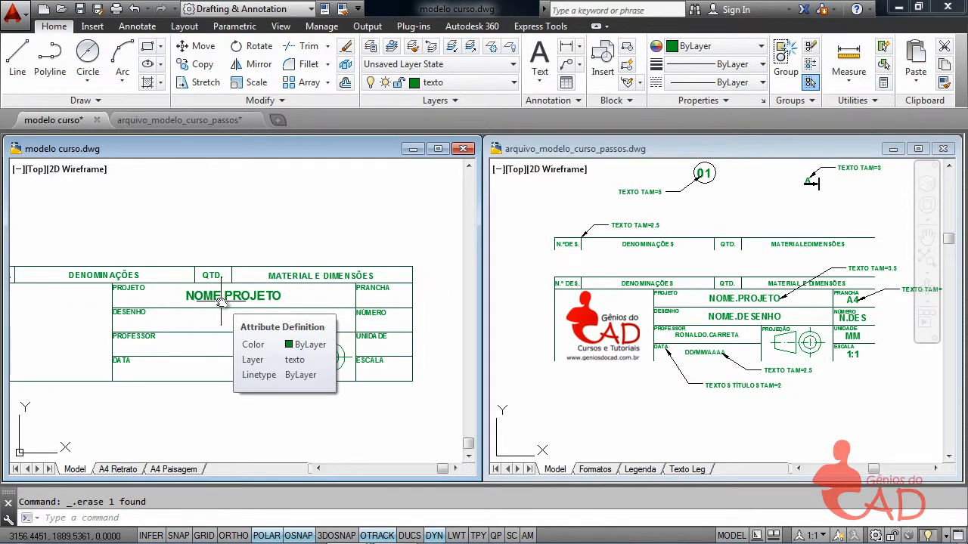
type("co")
key("Return")
left_click(193, 301)
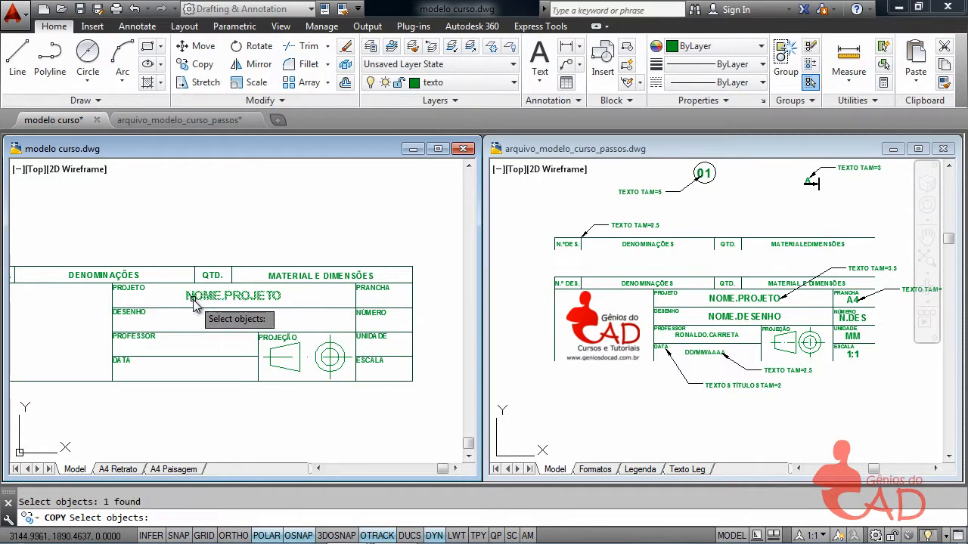
key("Return")
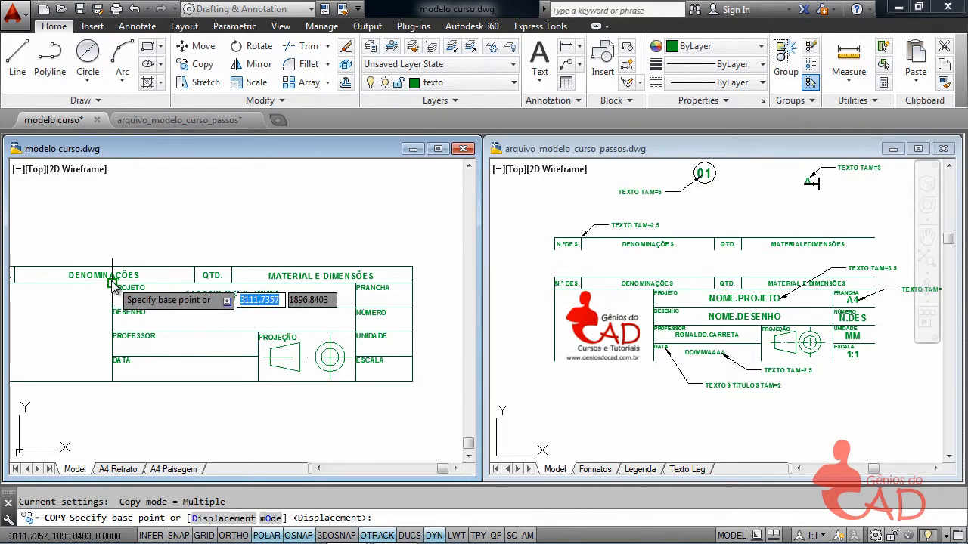
scroll(112, 285, "up", 2)
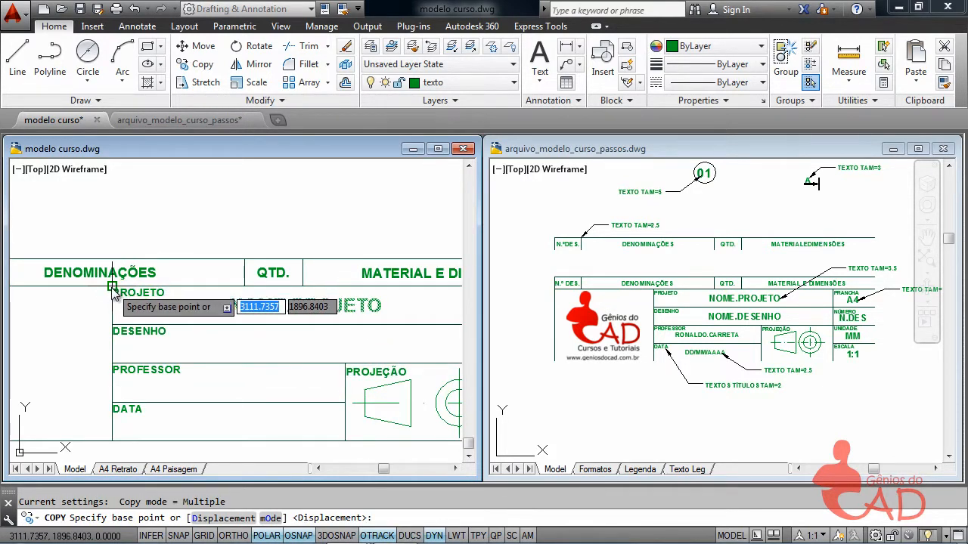
left_click(112, 291)
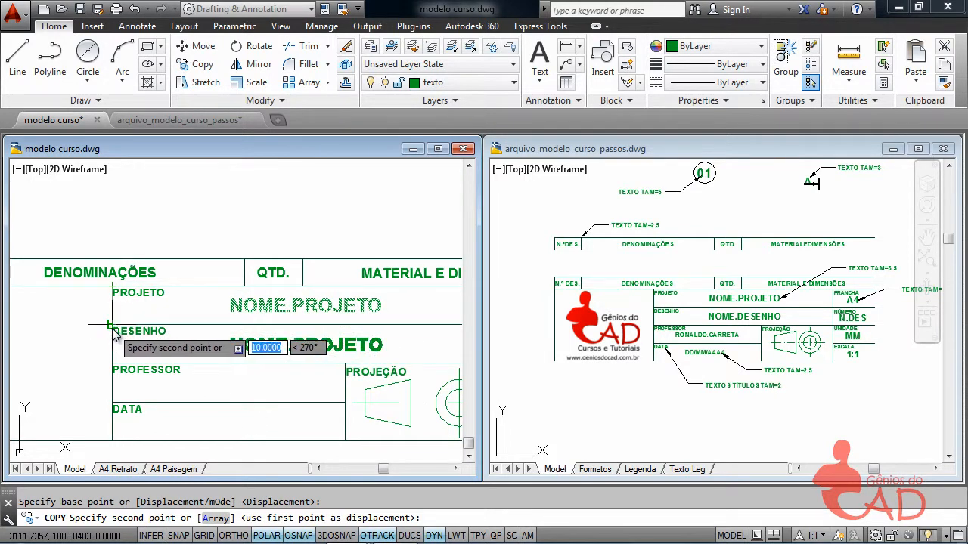
key("Escape")
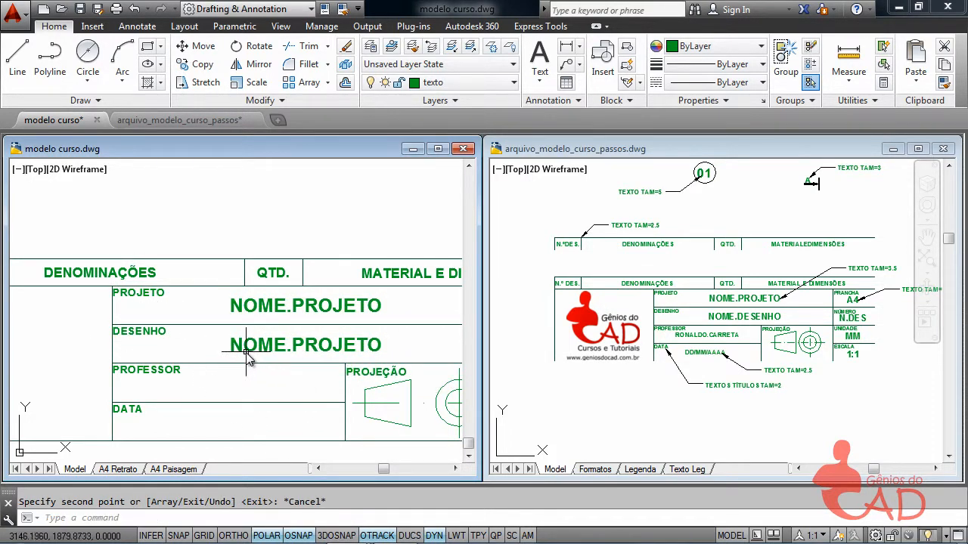
middle_click_drag(299, 351, 237, 300)
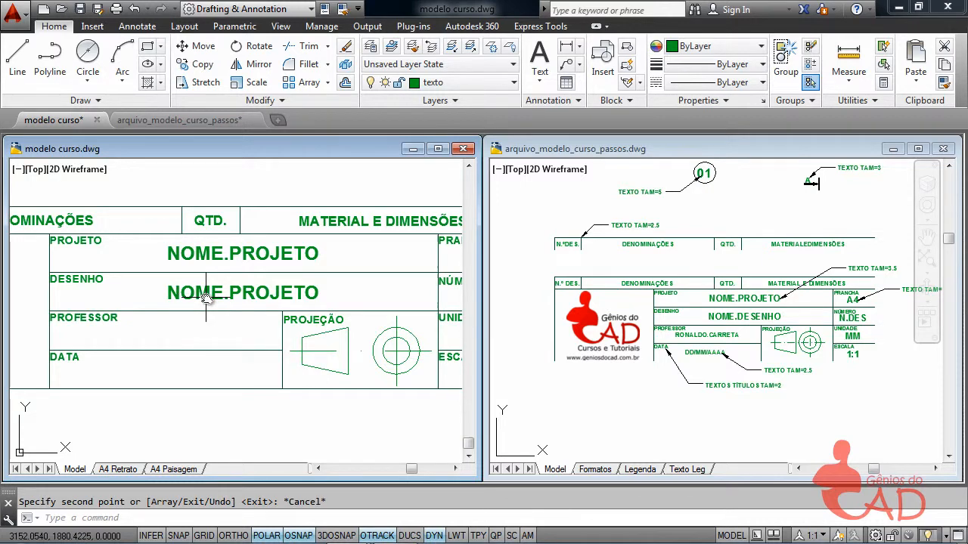
double_click(205, 297)
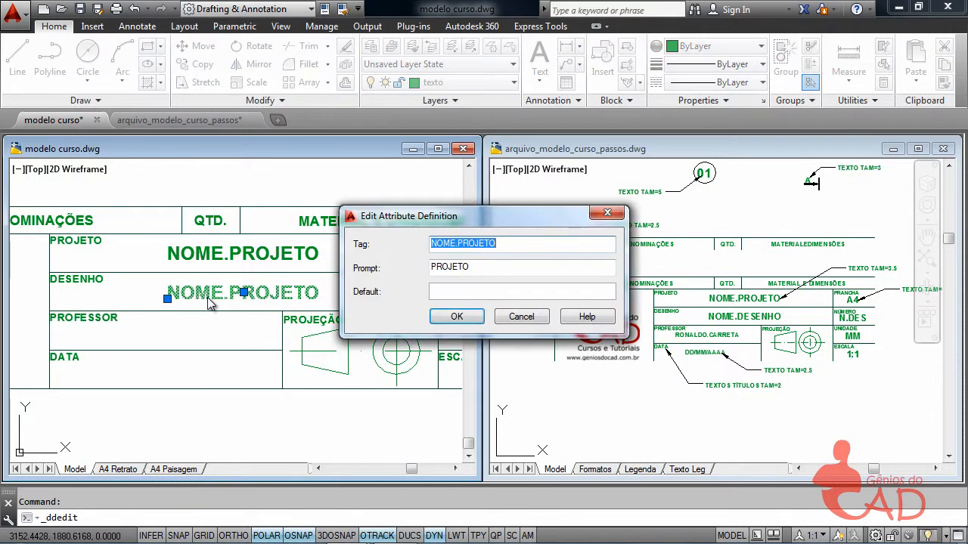
left_click_drag(393, 219, 394, 193)
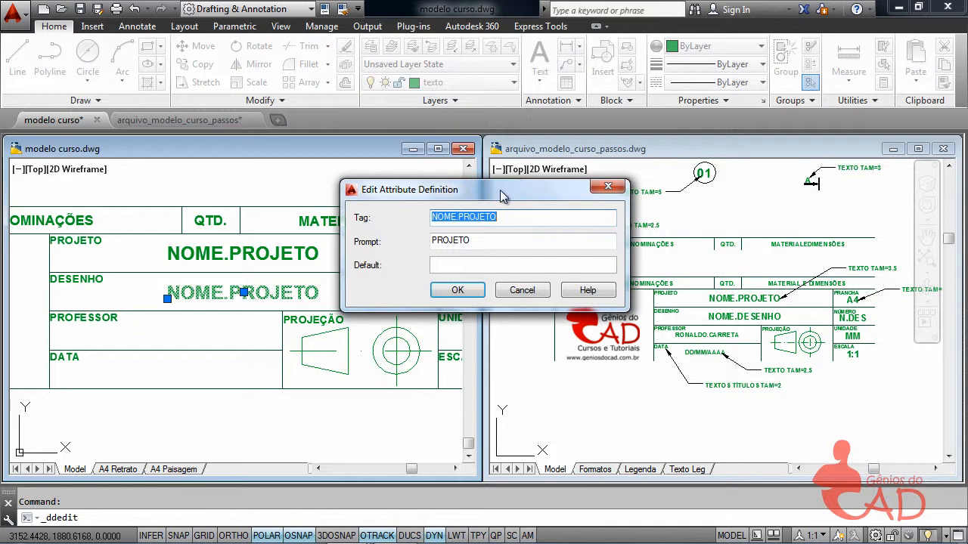
left_click_drag(502, 196, 589, 173)
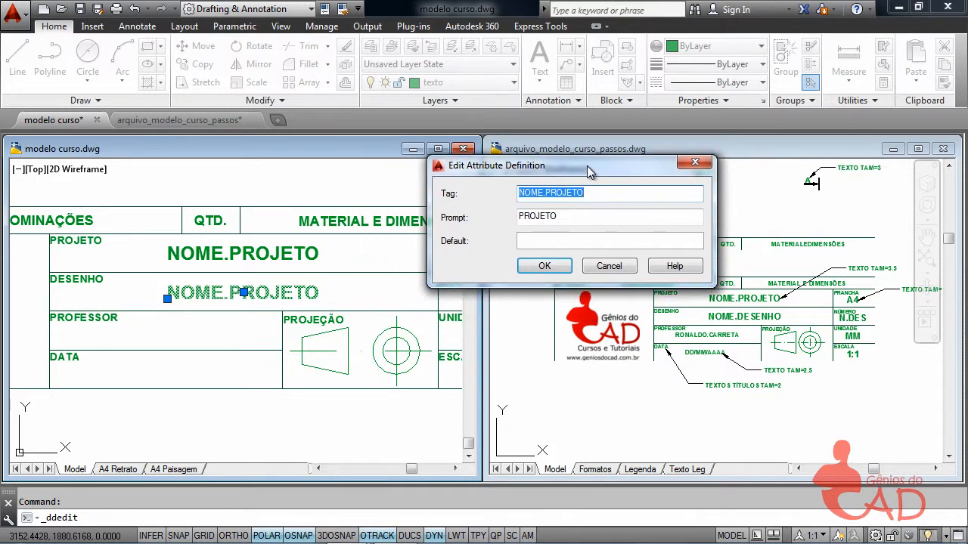
left_click(609, 266)
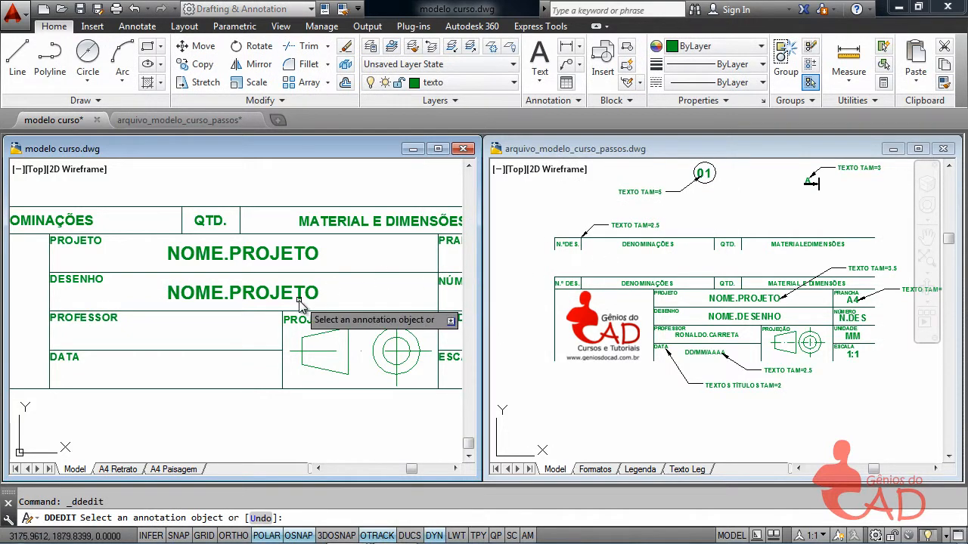
key("Escape")
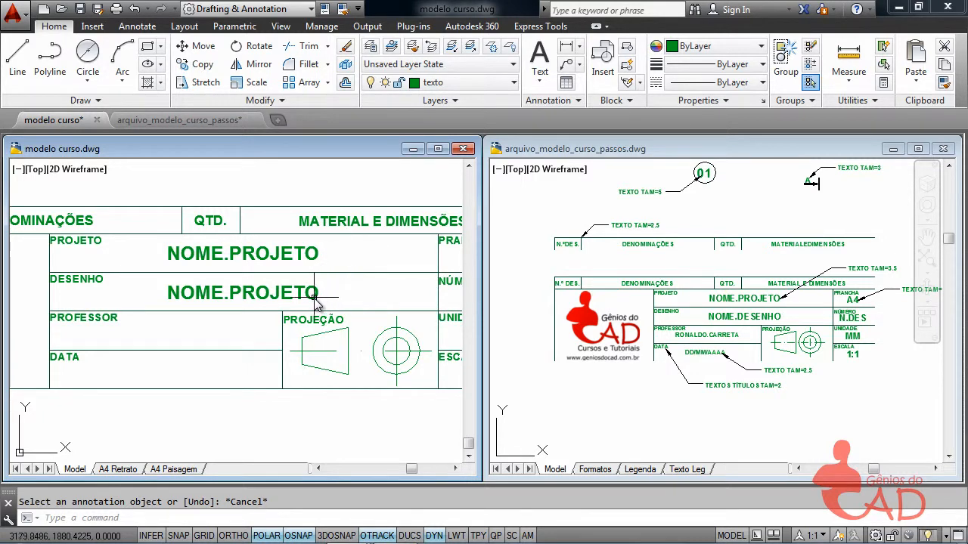
- Examine the properties of the attribute copy in the DESENHO cell, including its tag, prompt, justification and height
left_click(315, 296)
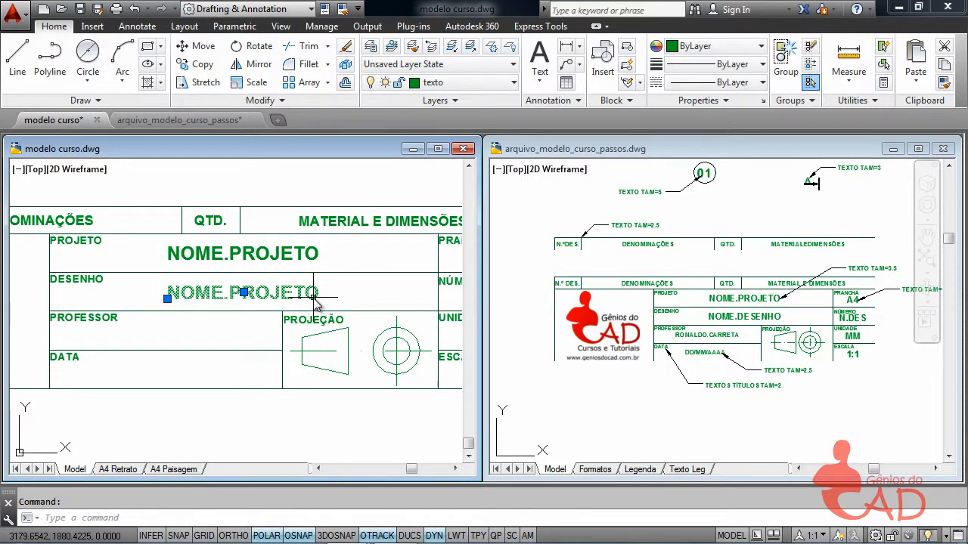
left_click(325, 9)
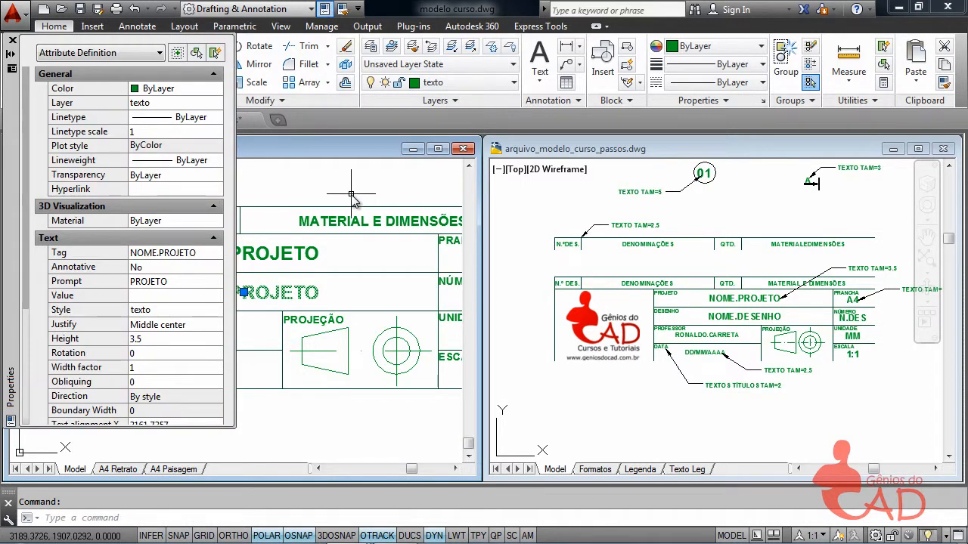
left_click(12, 40)
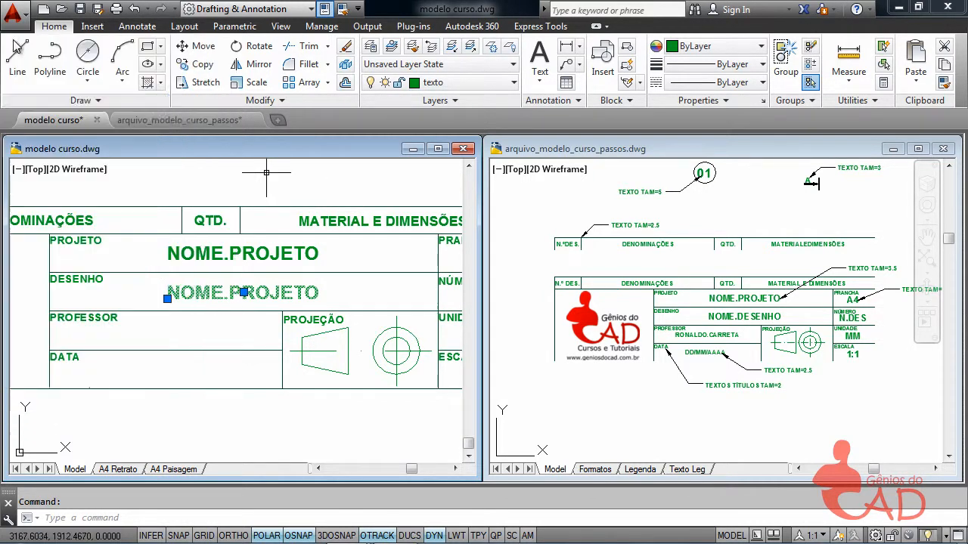
key("ctrl+1")
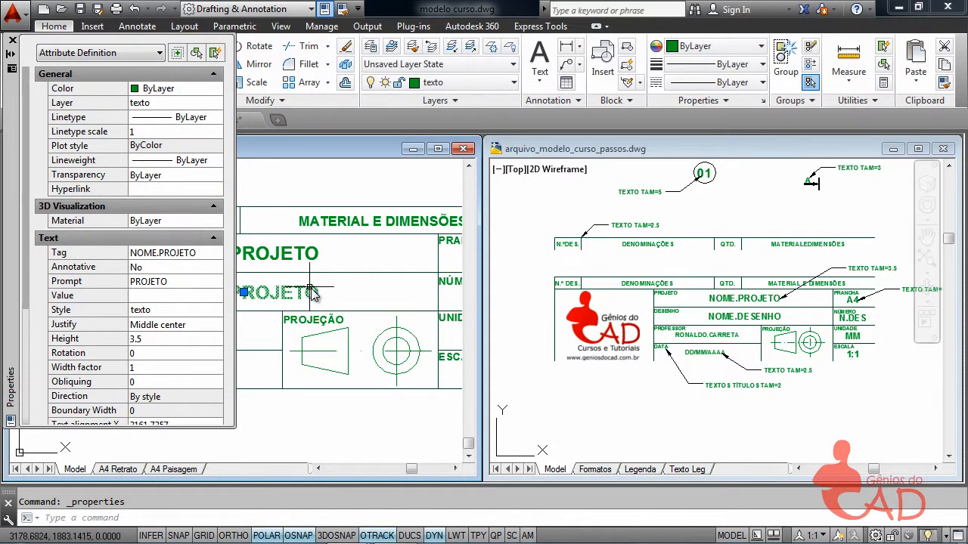
left_click(12, 40)
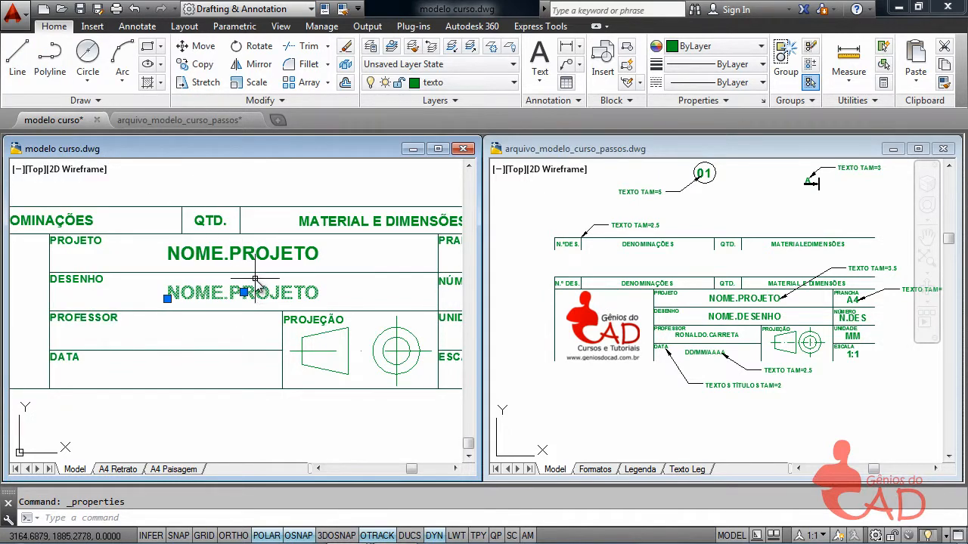
key("Escape")
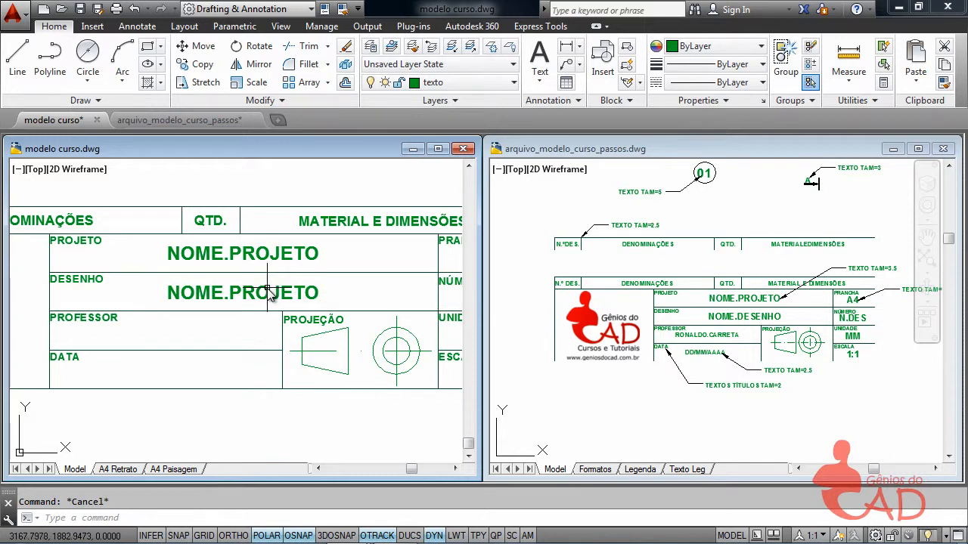
- Change the copied attribute in the DESENHO cell to tag NOME.DESENHO and prompt DESENHO, leaving the default empty
double_click(270, 296)
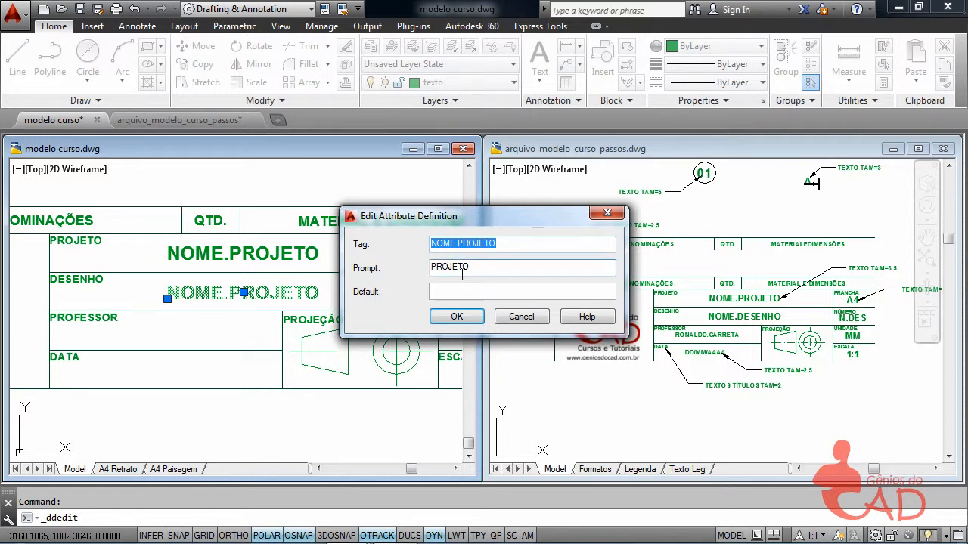
left_click(513, 243)
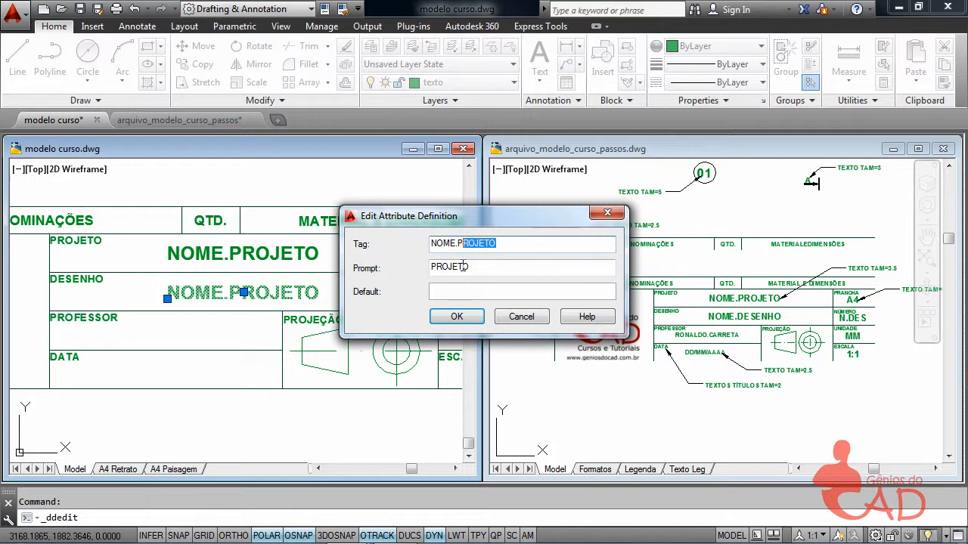
type("DESENH")
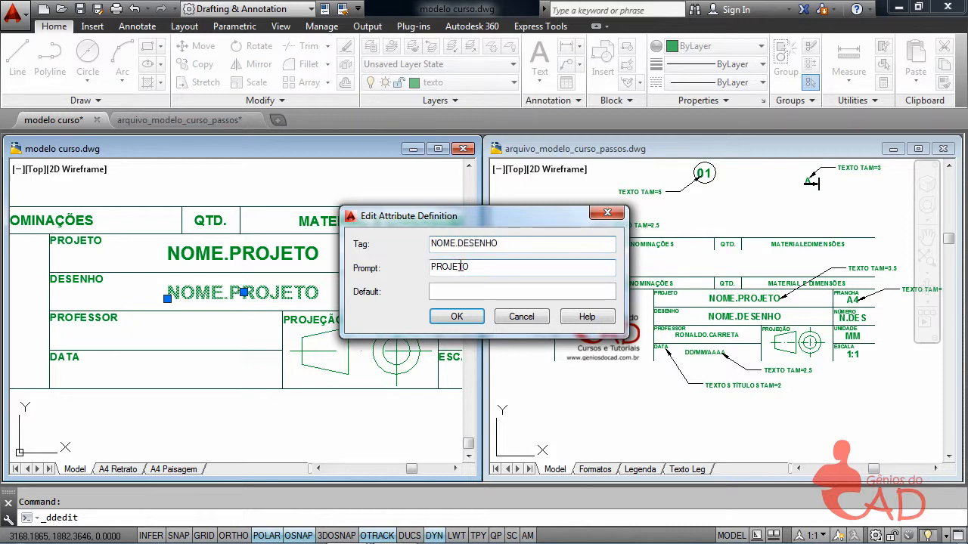
key("Tab")
type("D")
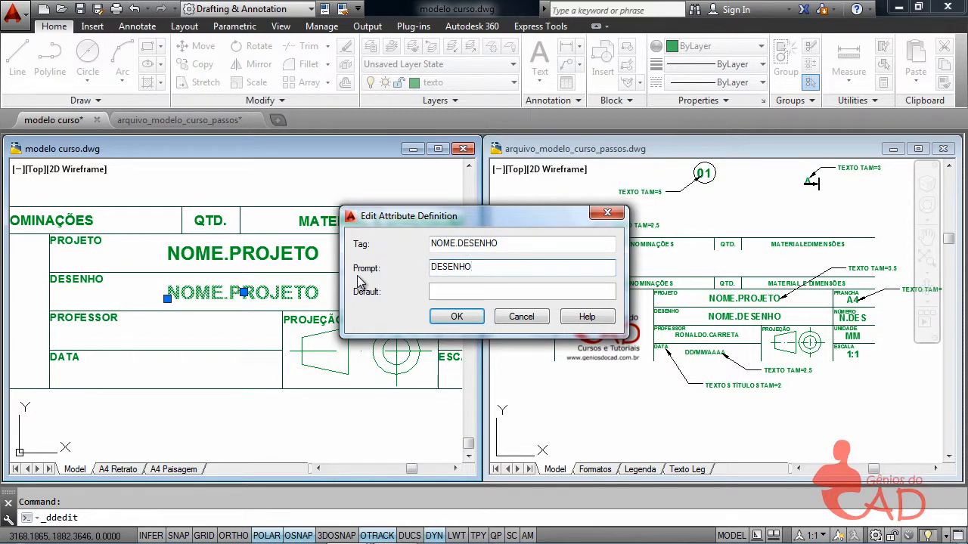
left_click(458, 291)
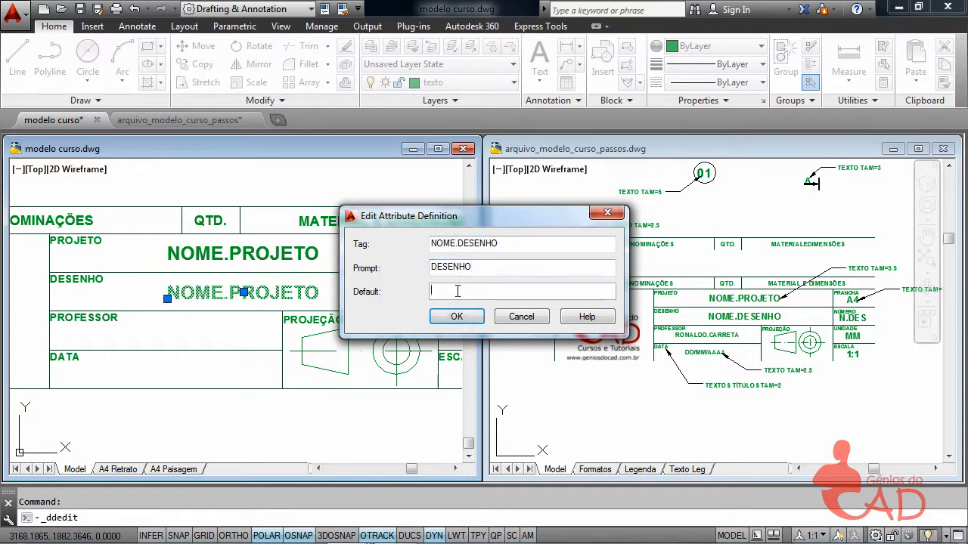
left_click(457, 317)
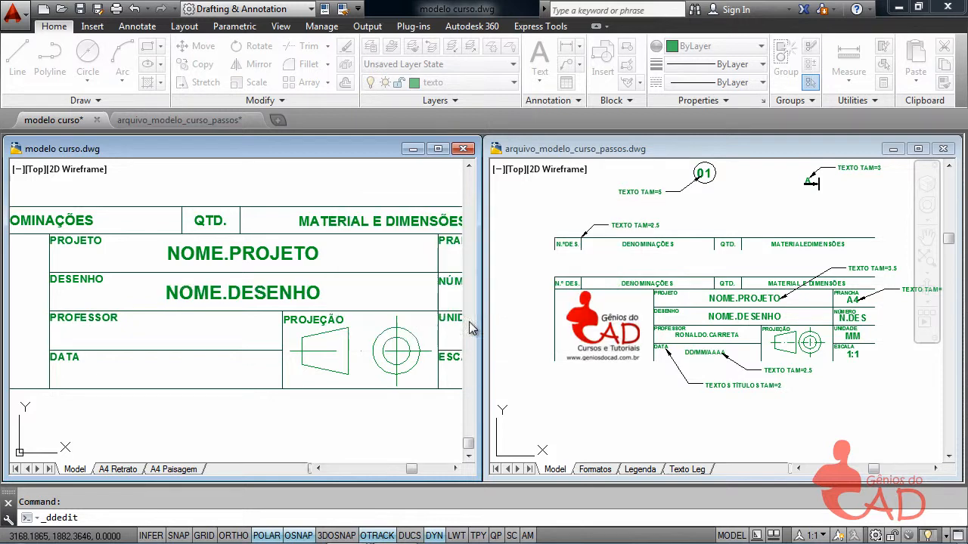
right_click(338, 299)
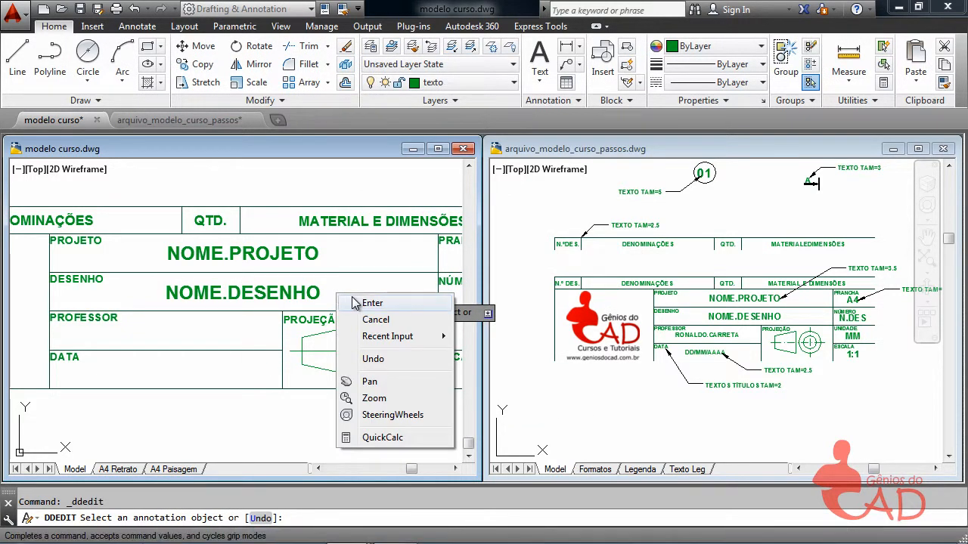
left_click(353, 303)
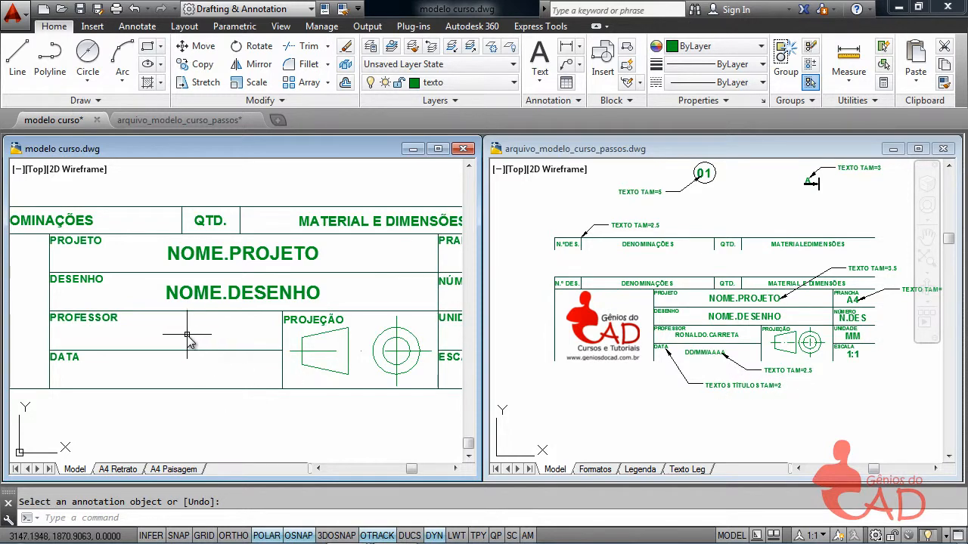
- Begin a new attribute definition with tag NOME.PROFESSOR, prompt PROFESSOR and the professor's full name as default
middle_click_drag(187, 341, 211, 296)
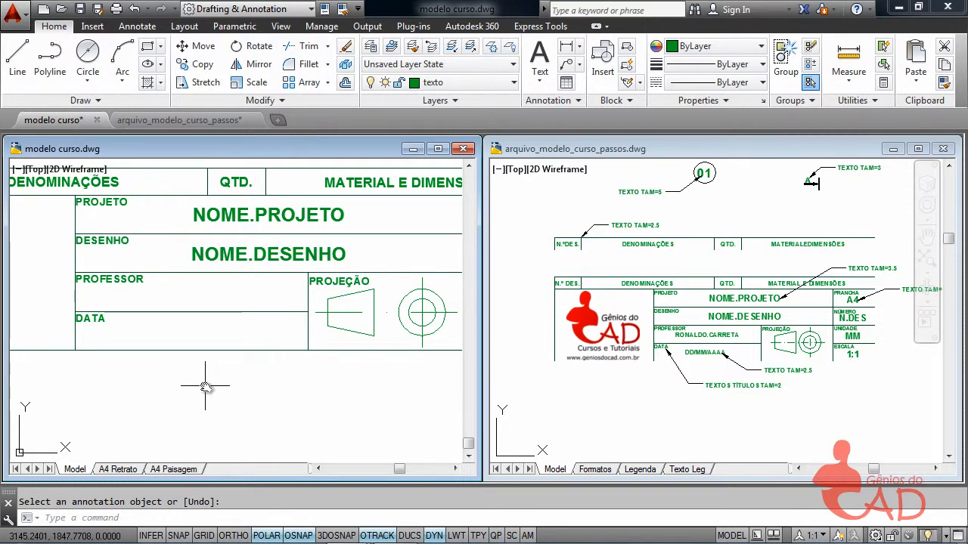
left_click(628, 100)
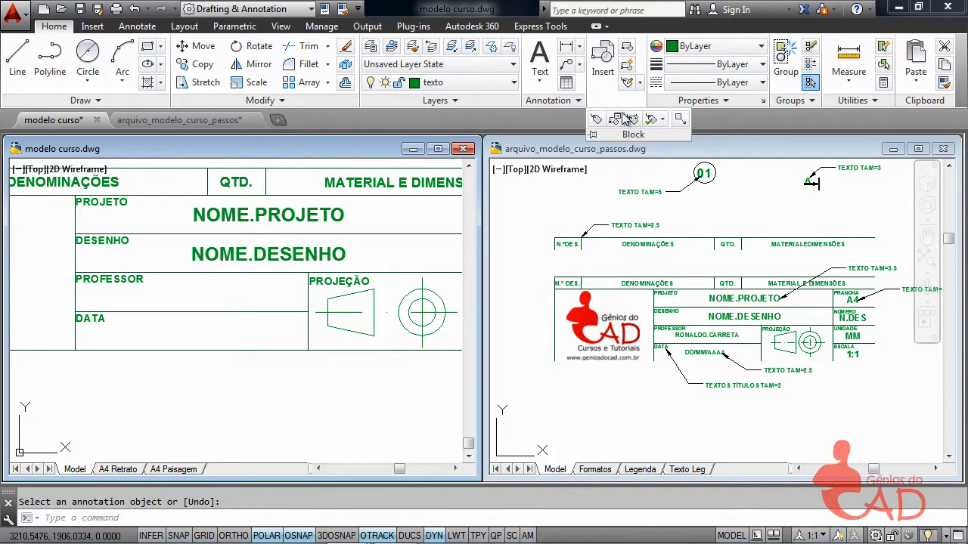
left_click(303, 432)
left_click(240, 422)
type("ATT")
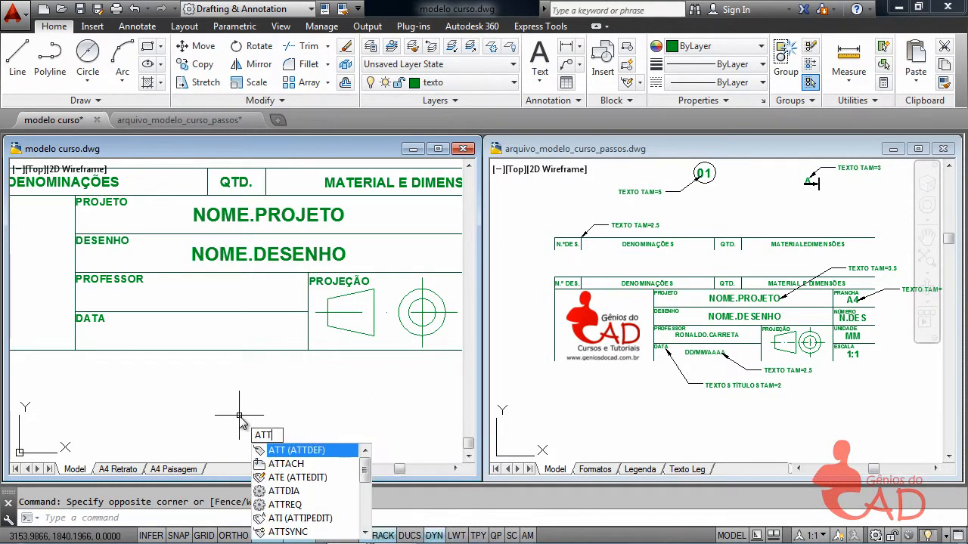
key("Return")
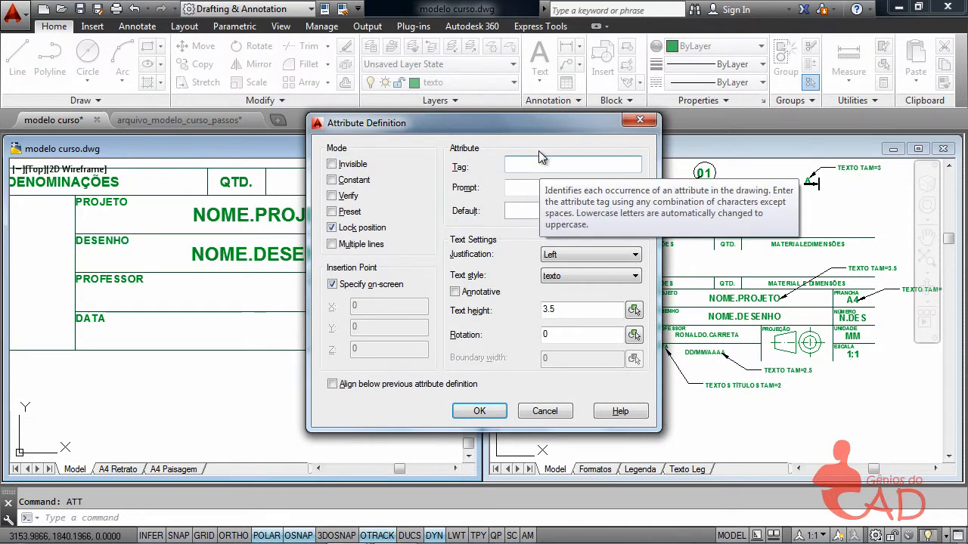
left_click_drag(507, 122, 355, 128)
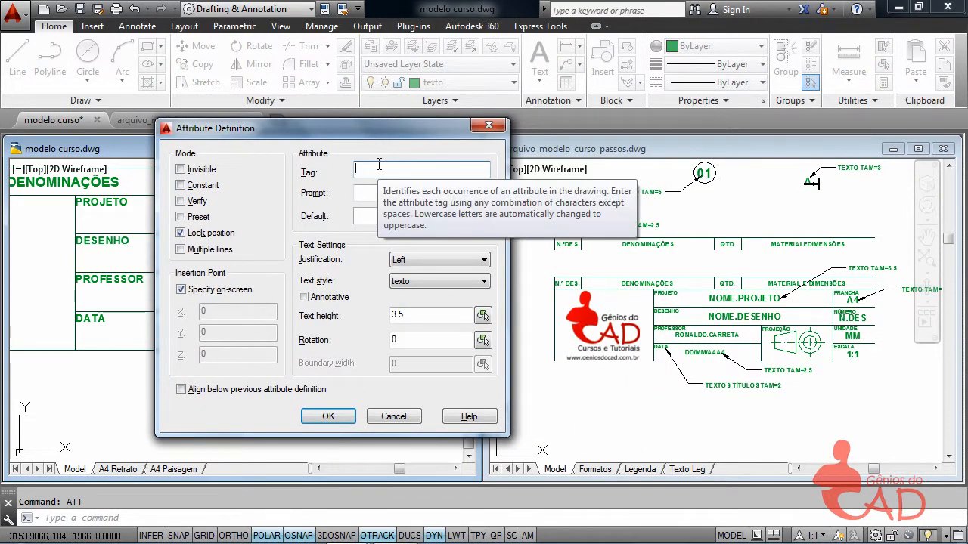
type("NOME.PROFESSOR")
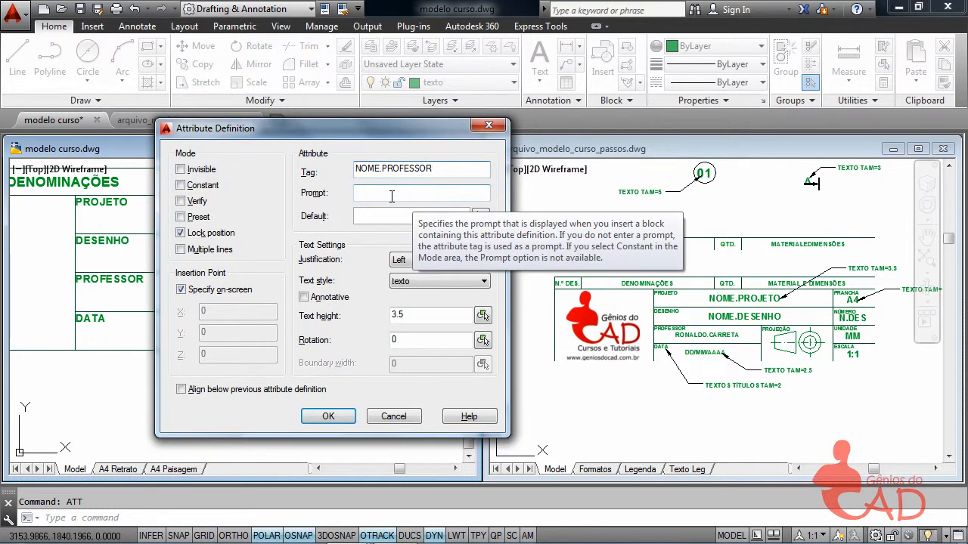
left_click(392, 196)
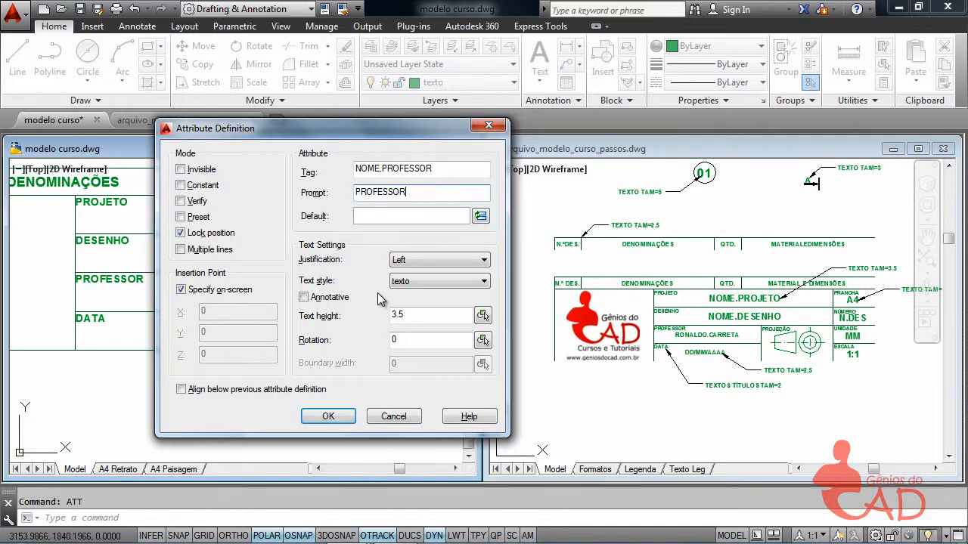
left_click(381, 215)
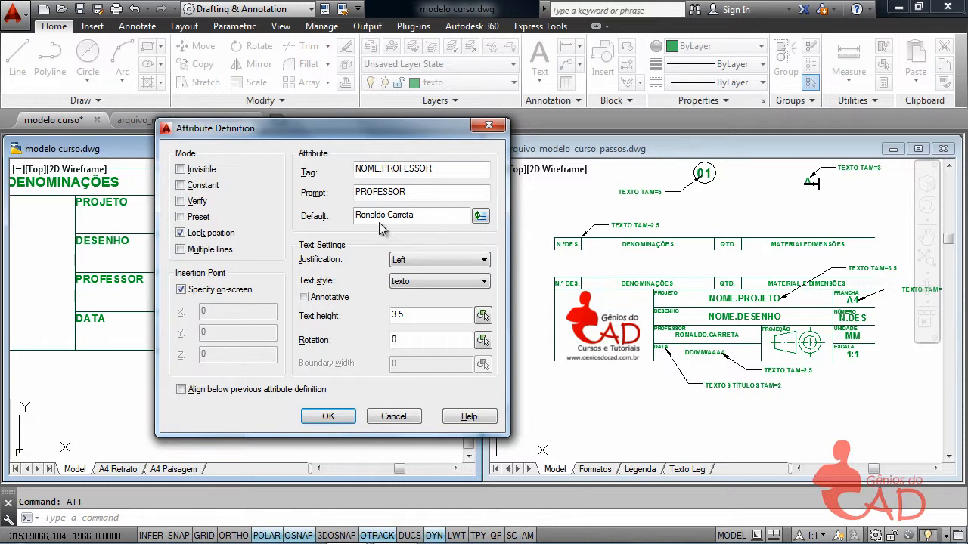
- Set the attribute to Middle center justification and text height 2.5, and place it in the empty area below the DATA cell
left_click(477, 259)
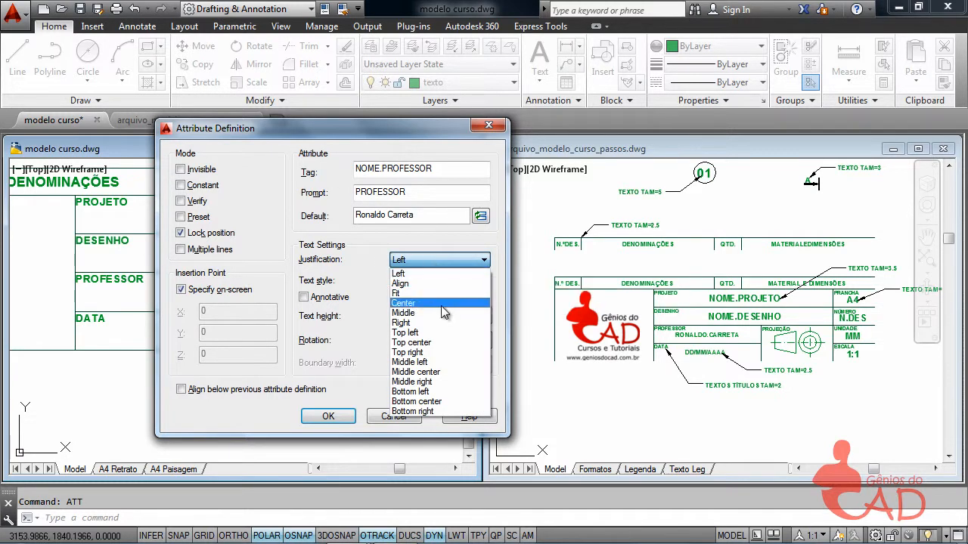
left_click(435, 368)
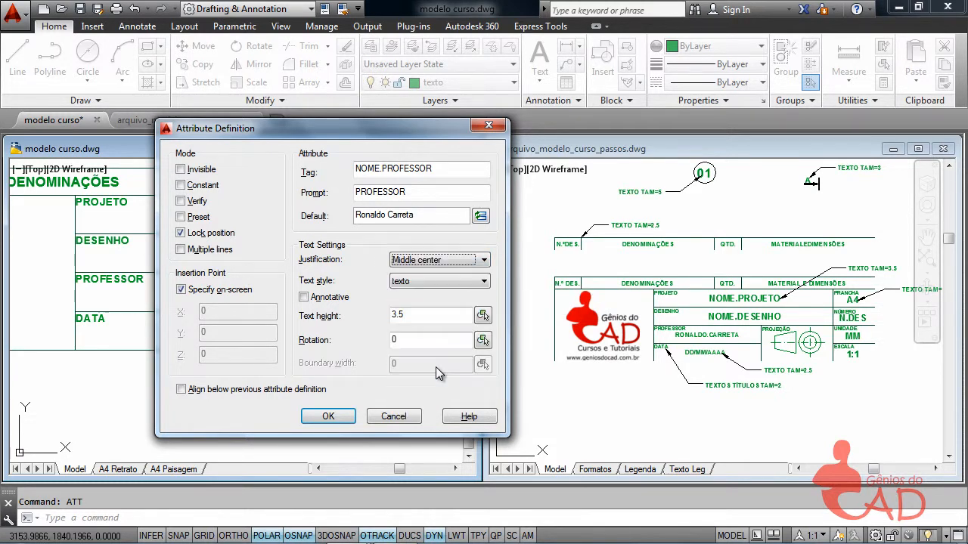
double_click(416, 319)
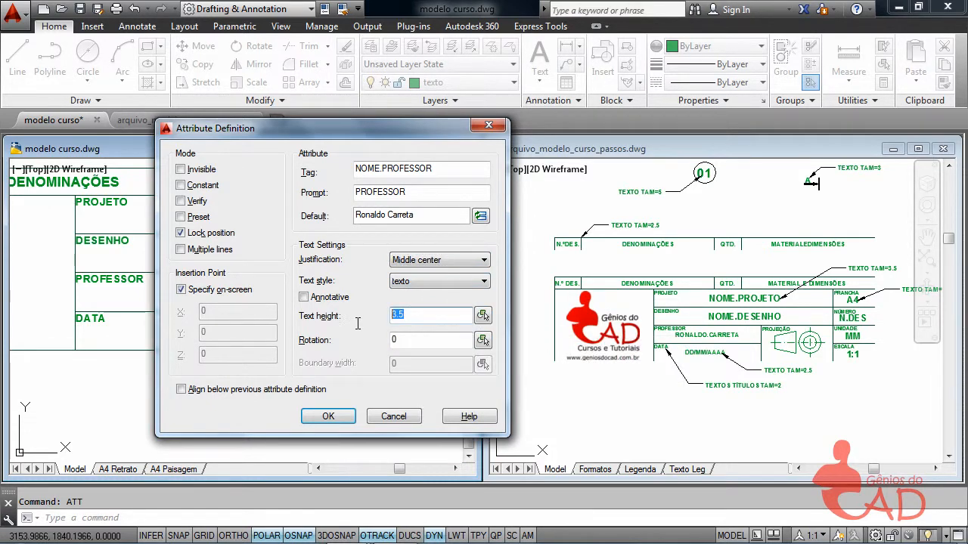
type("2.5")
left_click_drag(423, 173, 353, 173)
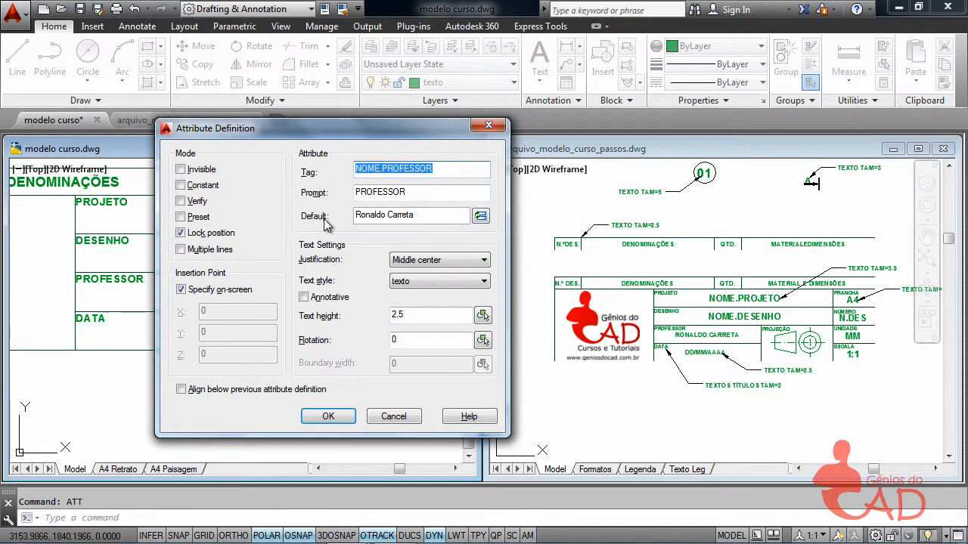
left_click(443, 192)
double_click(419, 192)
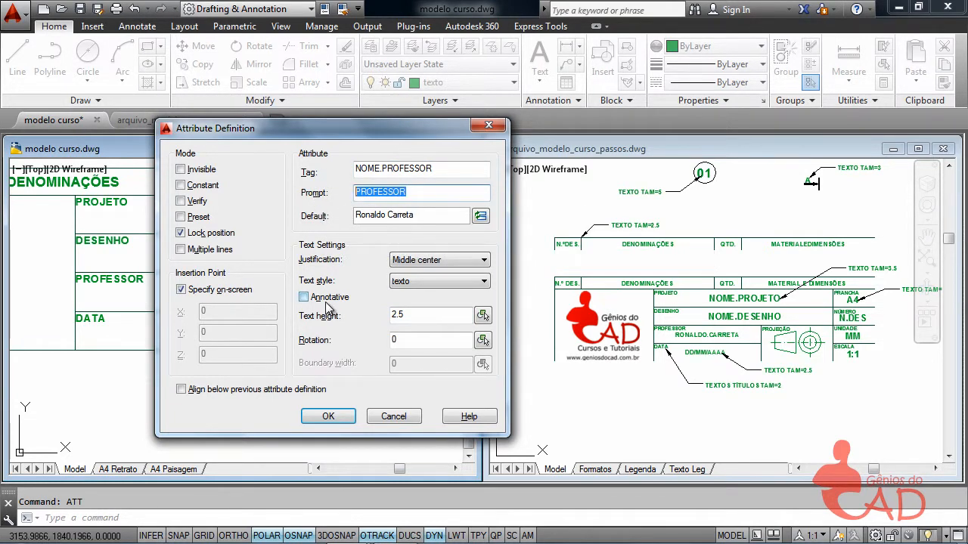
left_click_drag(439, 216, 260, 225)
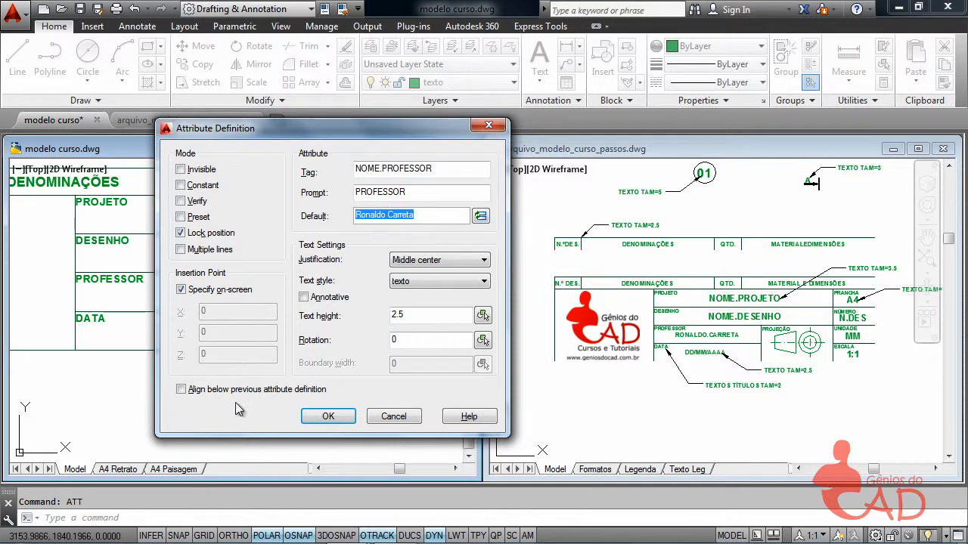
left_click(336, 415)
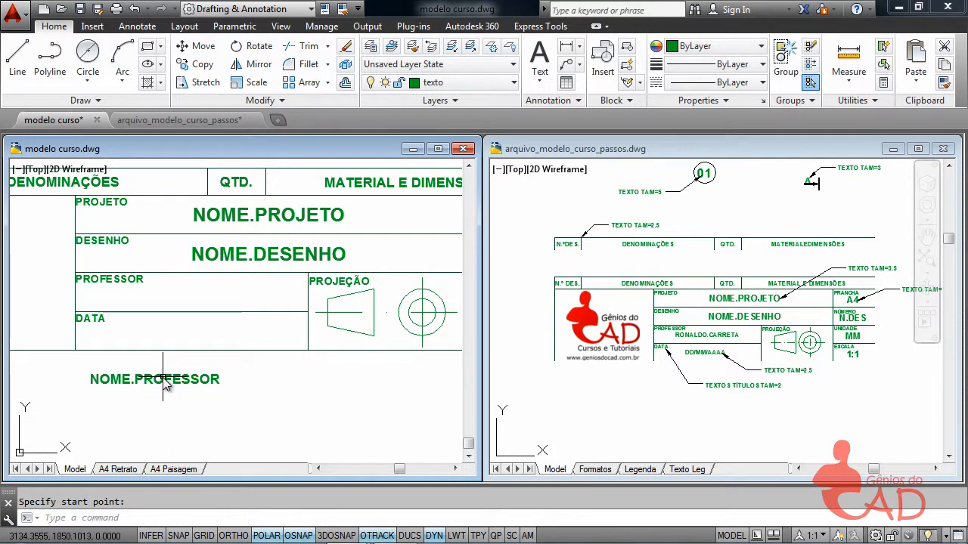
left_click(165, 382)
- Draw a diagonal construction line across the PROFESSOR cell from its lower-left to its upper-right corner
key("l")
key("Return")
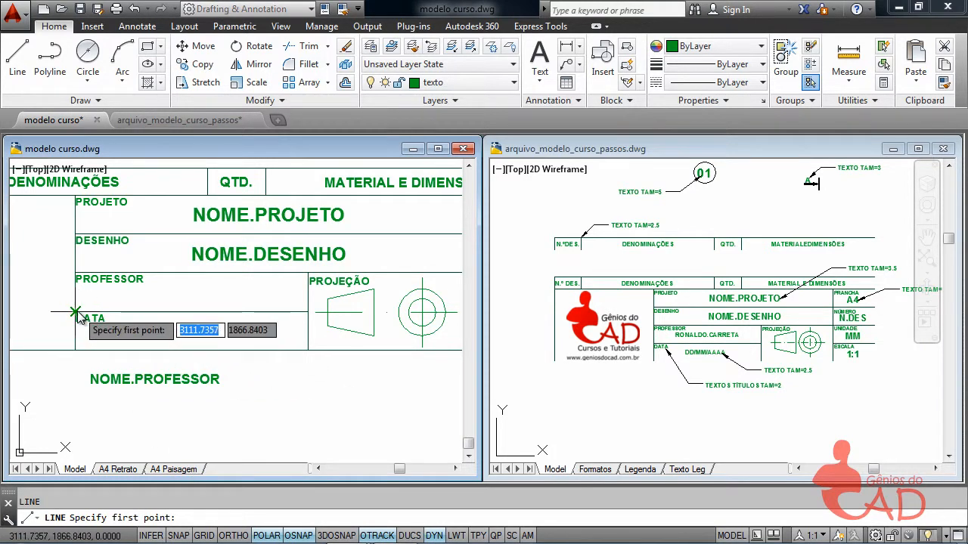
left_click(108, 312)
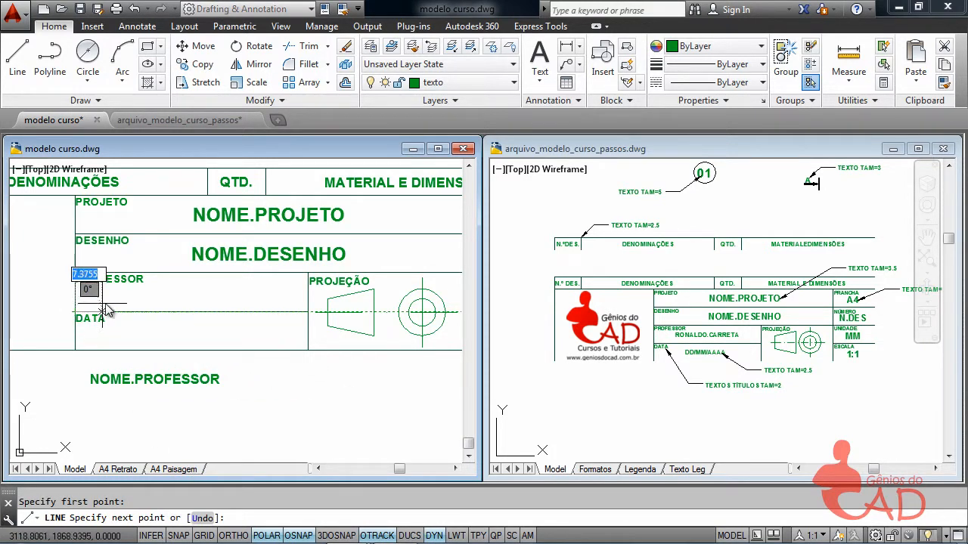
left_click(307, 272)
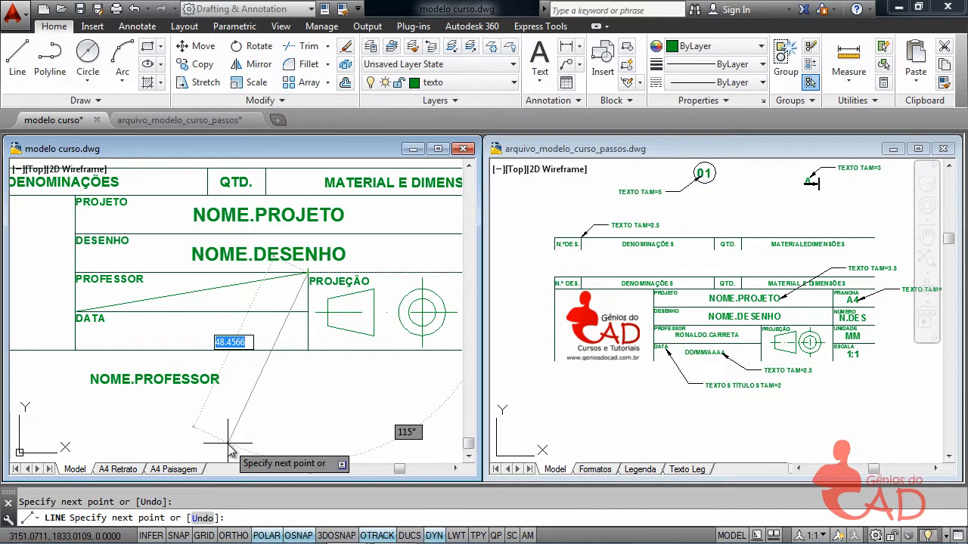
key("Escape")
- Move the NOME.PROFESSOR attribute by its middle grip to the midpoint of the PROFESSOR cell's diagonal, and delete that diagonal
left_click(167, 384)
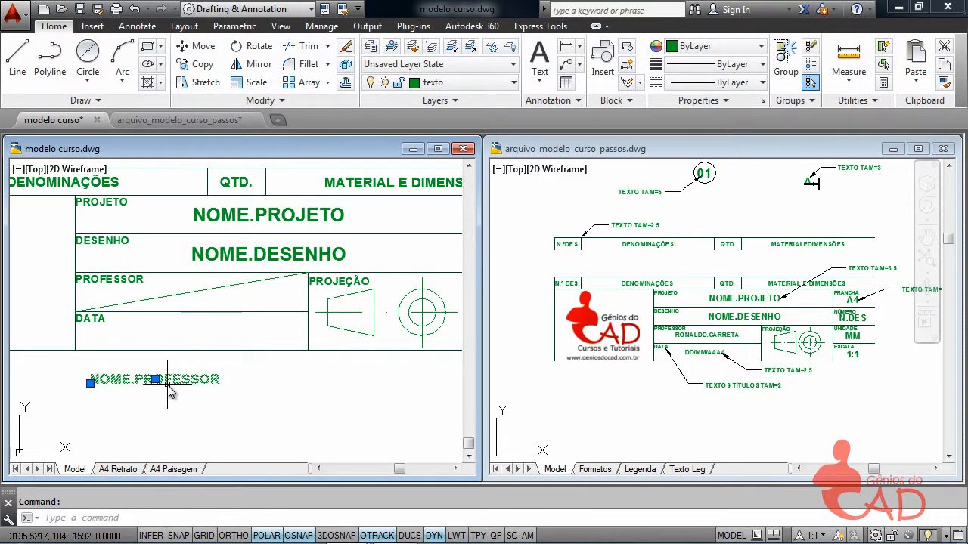
left_click(155, 379)
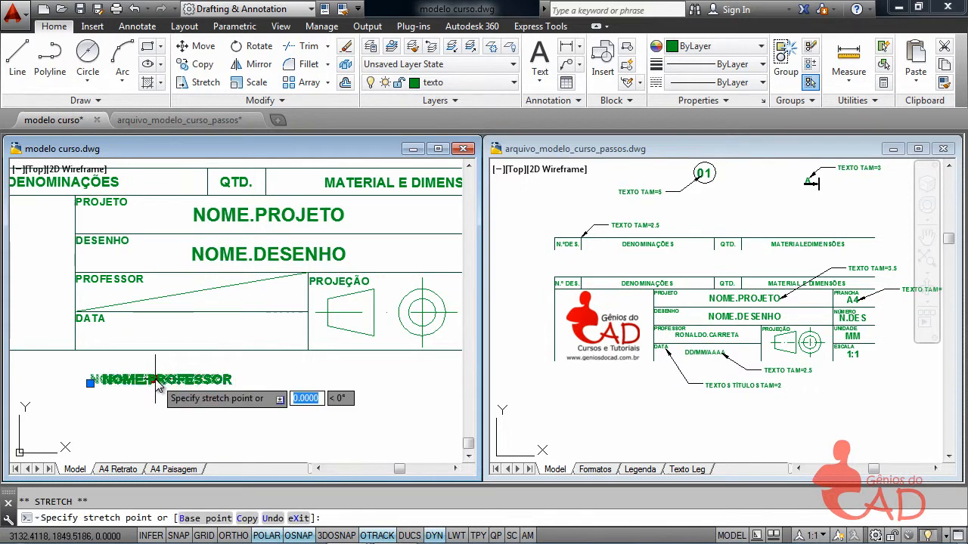
left_click(191, 293)
key("Escape")
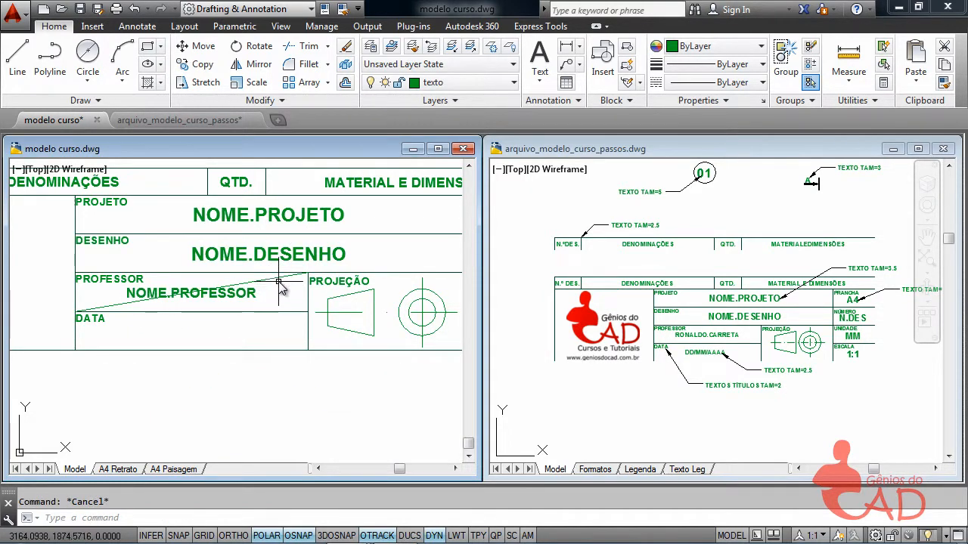
left_click(279, 277)
key("Delete")
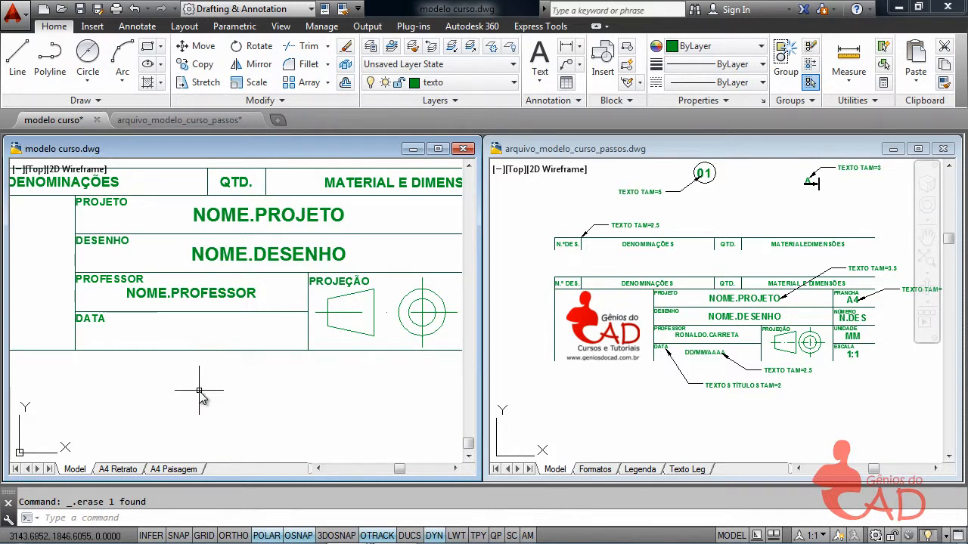
- Begin another attribute definition with tag data and prompt DATA
type("ATT")
key("Return")
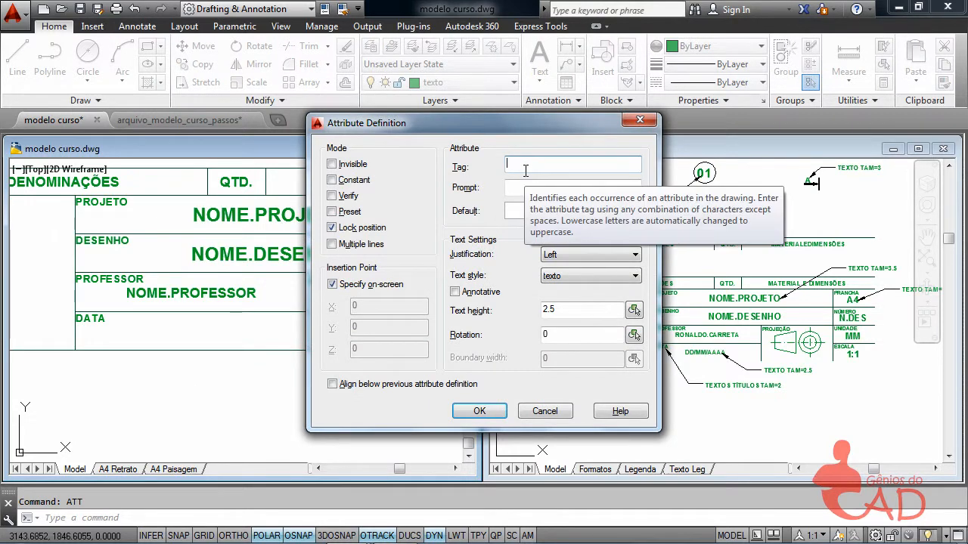
type("data")
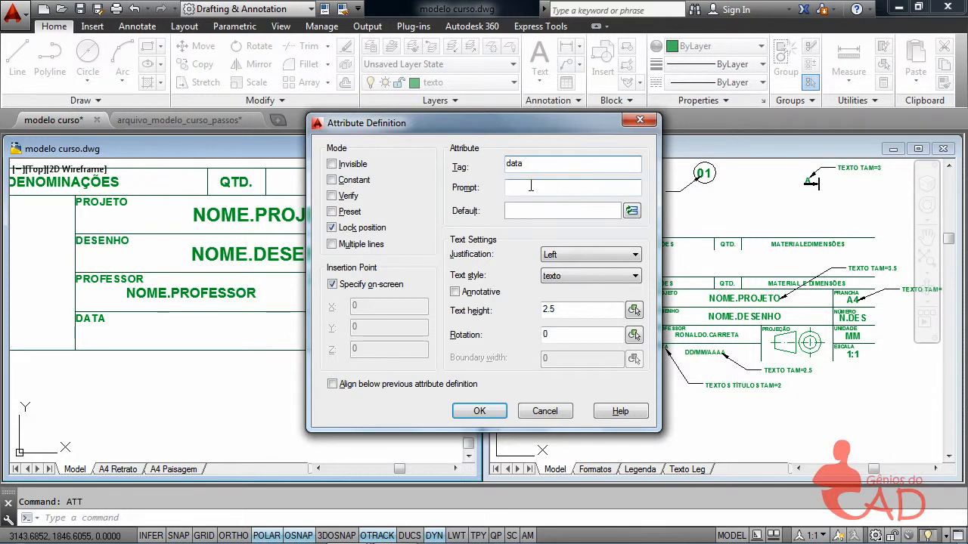
left_click(531, 187)
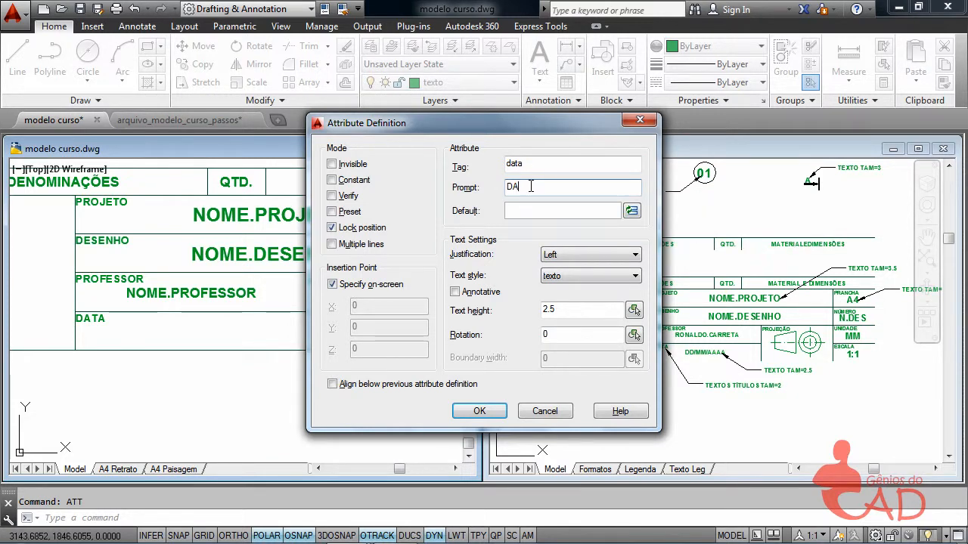
- Insert a Date field in the dd/MM/yyyy format as the default value of the data attribute
left_click(521, 211)
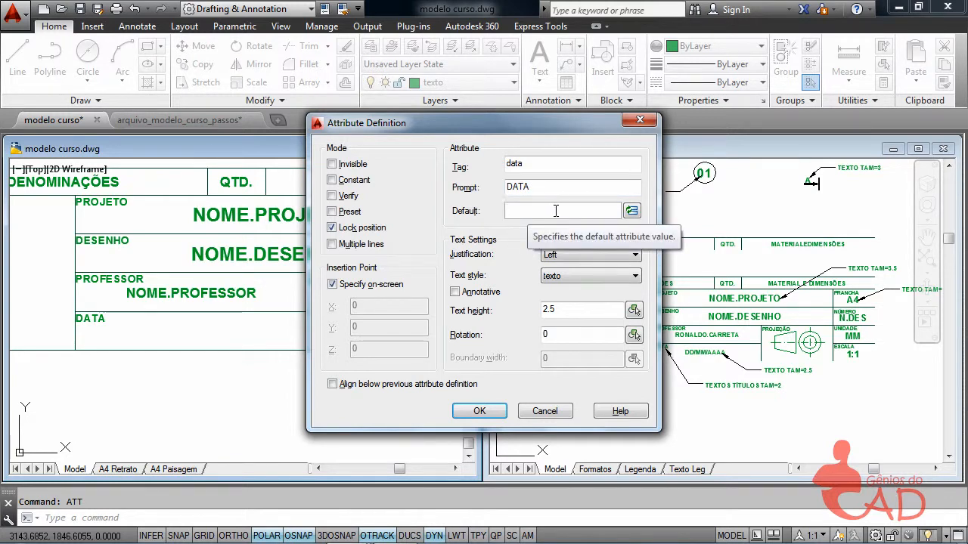
left_click(632, 212)
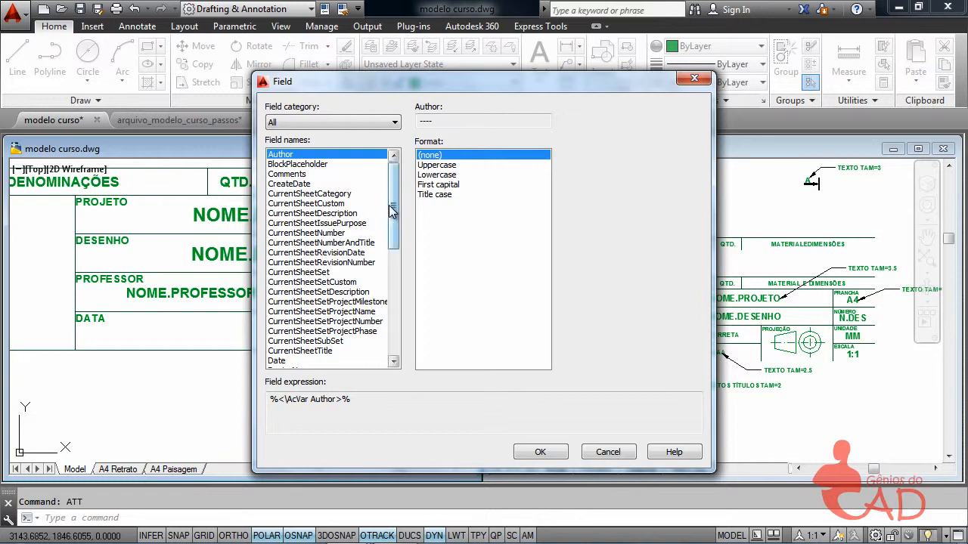
mouse_move(394, 198)
left_mouse_down()
mouse_move(394, 269)
mouse_move(394, 214)
left_mouse_up()
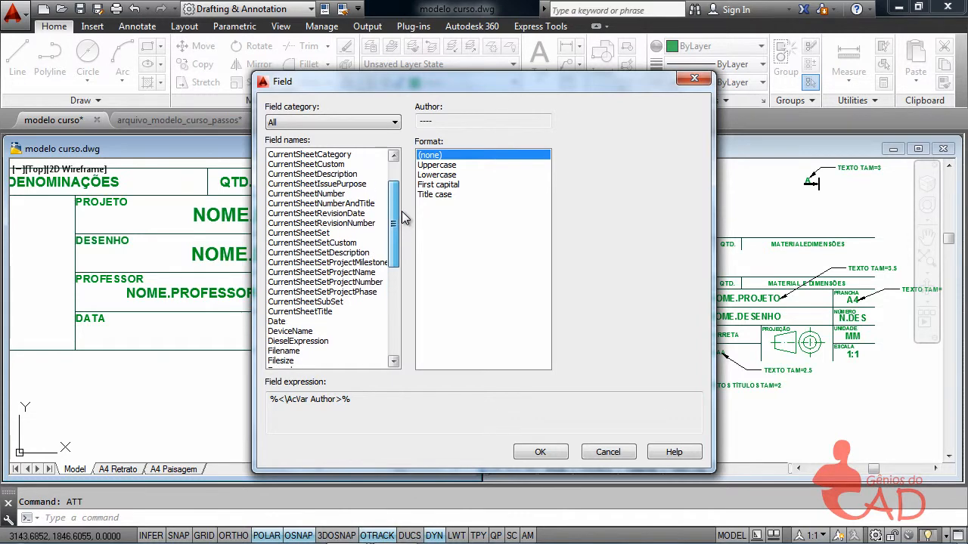
left_click(276, 322)
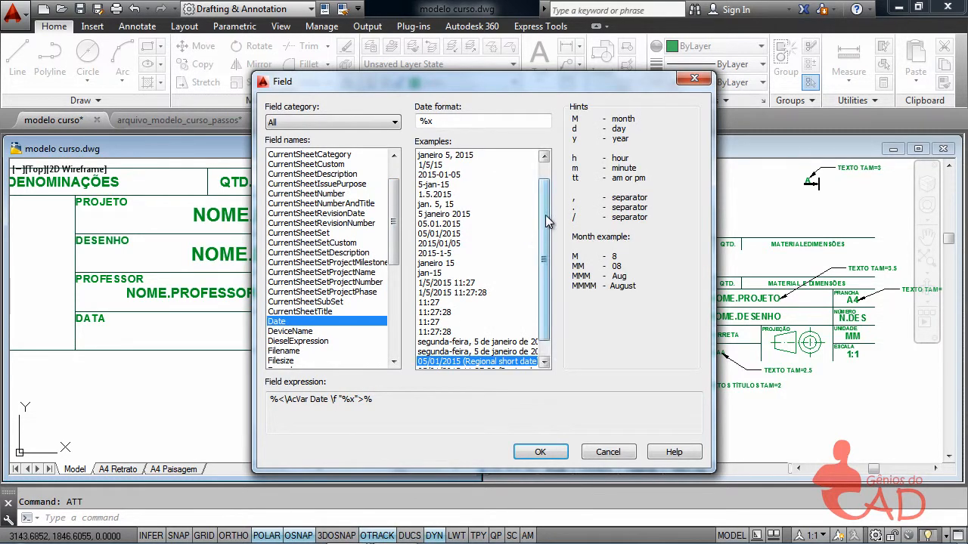
left_click_drag(545, 215, 549, 195)
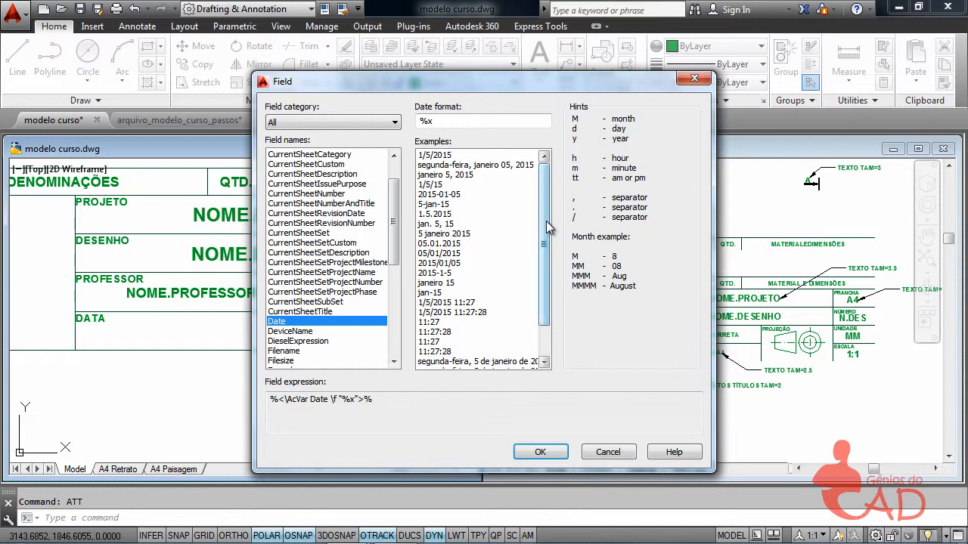
left_click_drag(546, 220, 546, 229)
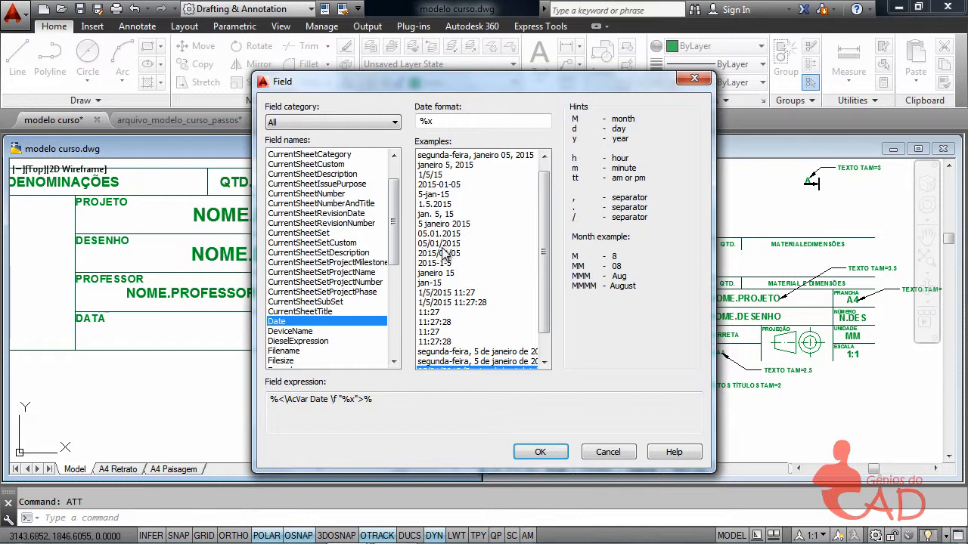
left_click(435, 243)
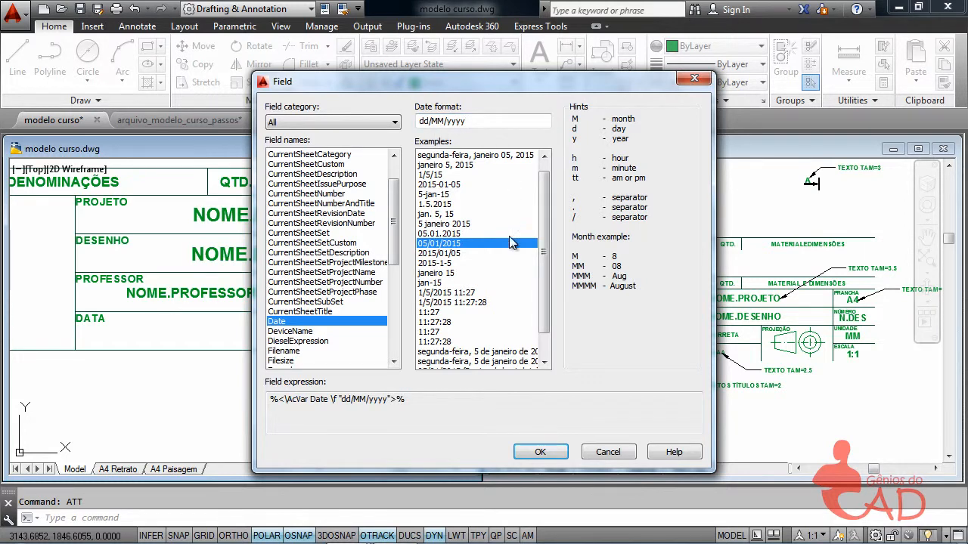
left_click(558, 452)
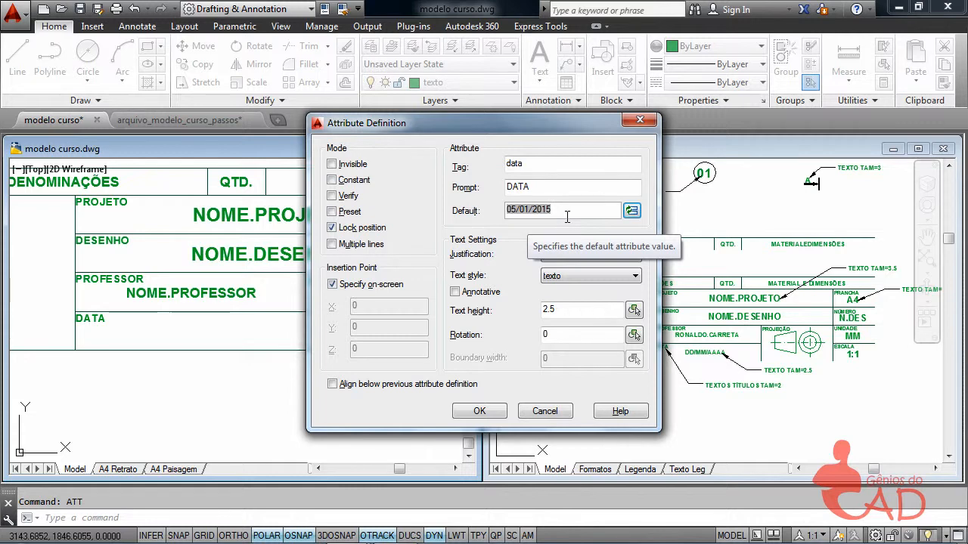
- Give the data attribute Middle center justification and place it just below the title block's DATA cell
left_click(567, 255)
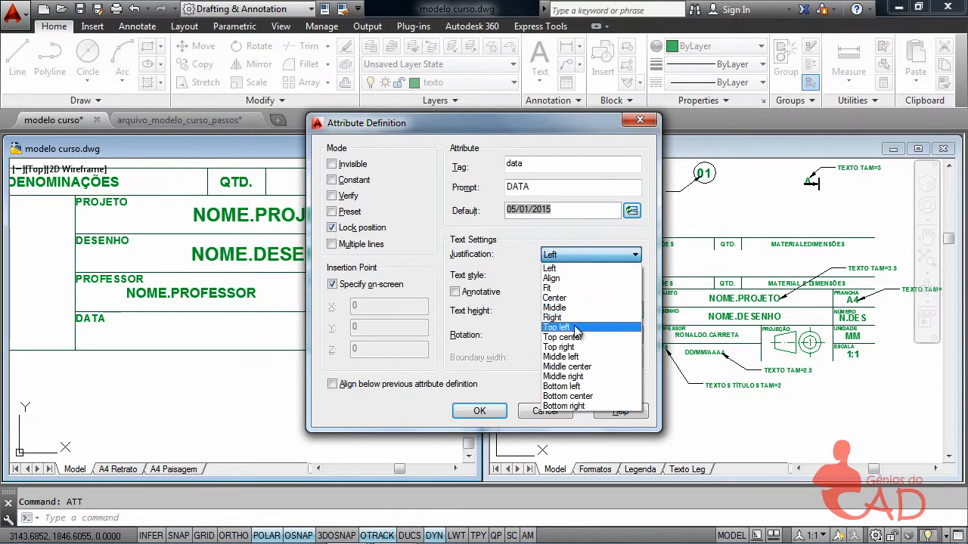
left_click(592, 367)
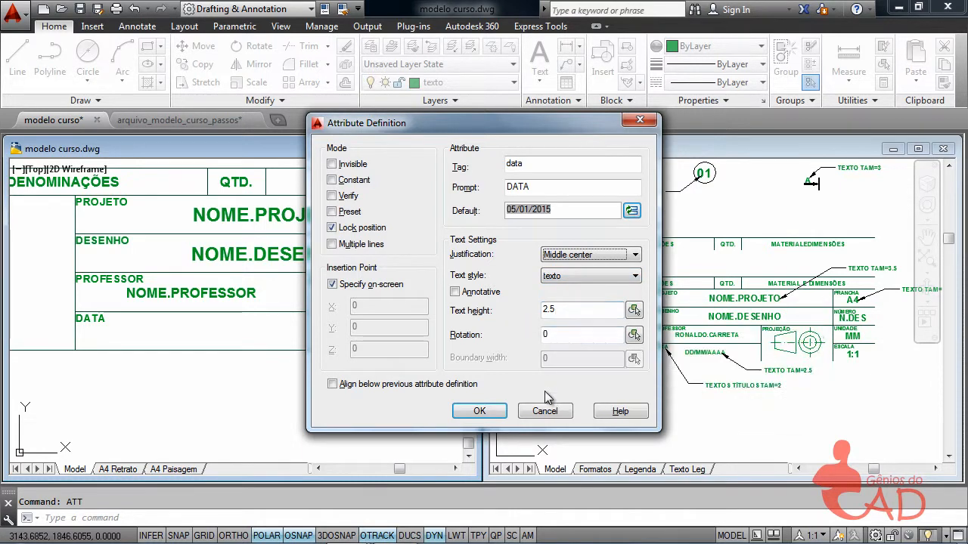
left_click(480, 412)
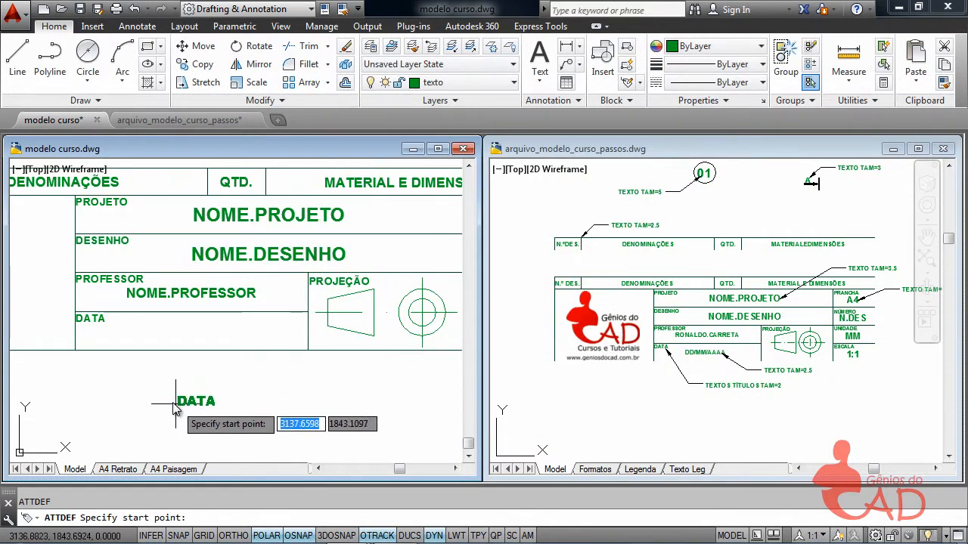
left_click(158, 377)
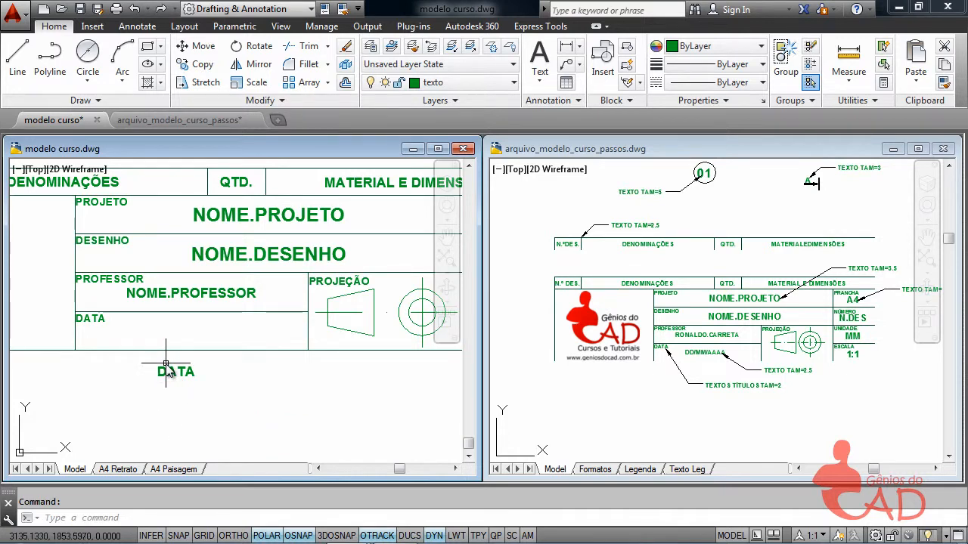
- Draw a diagonal construction line across the DATA cell from its lower-left to its upper-right corner
type("L")
key("Return")
left_click(75, 351)
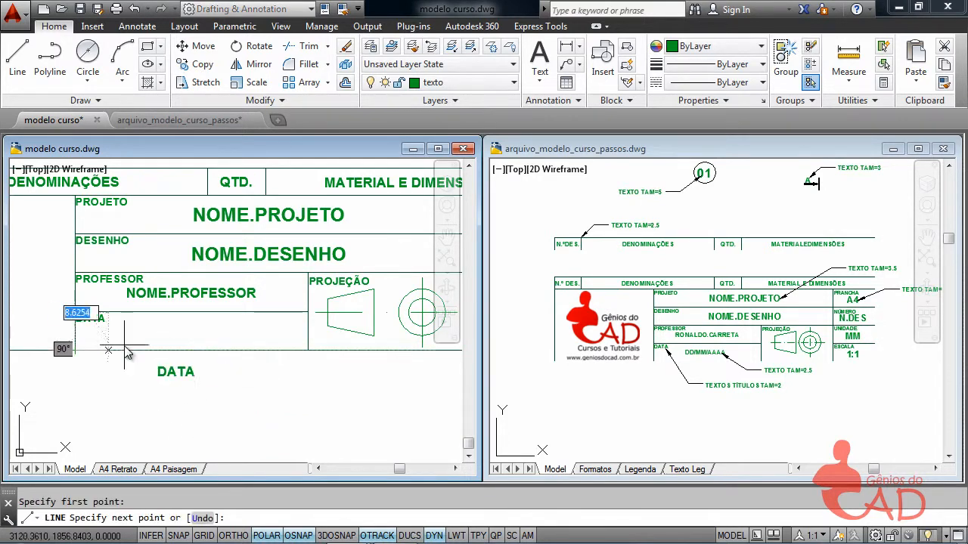
left_click(307, 312)
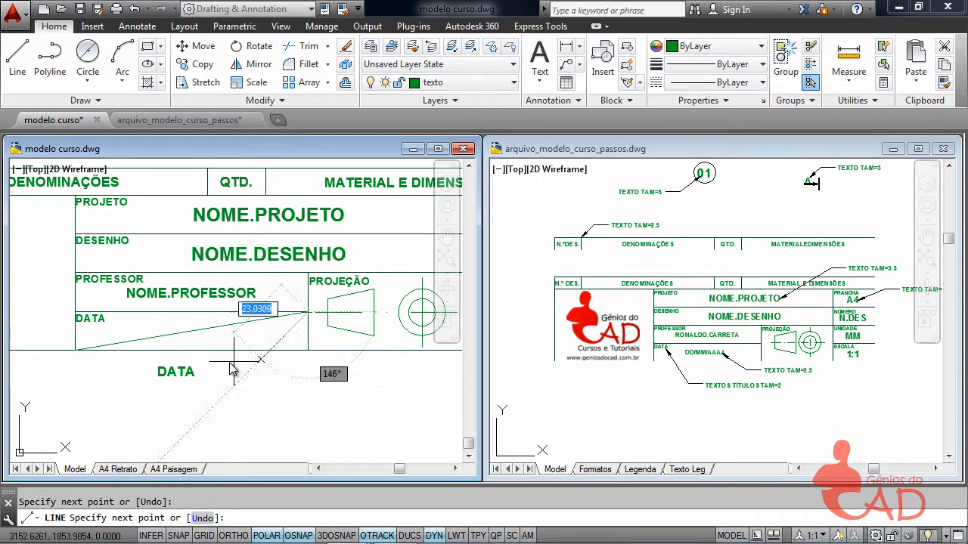
key("Return")
- Move the DATA attribute by its middle grip to the midpoint of the DATA cell's diagonal, and delete that diagonal
left_click(177, 376)
left_click(176, 372)
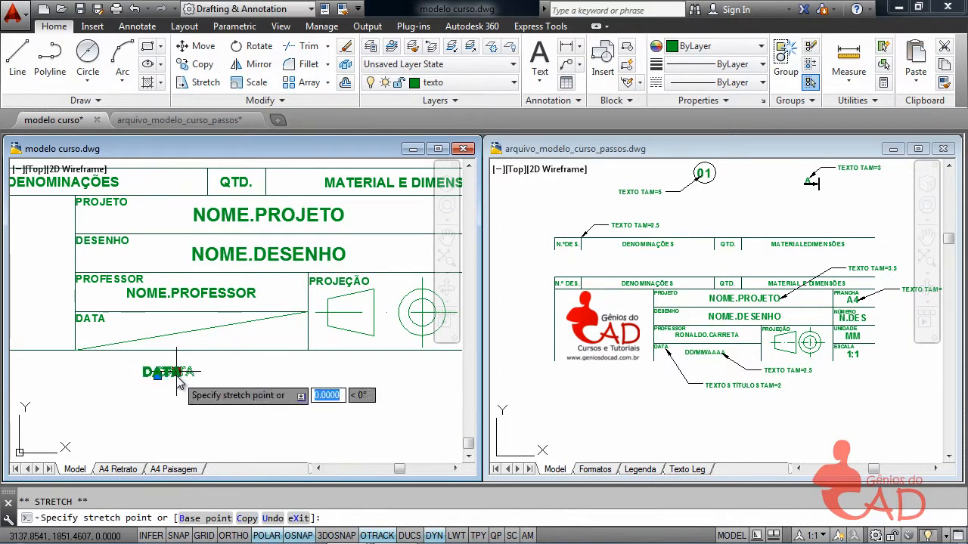
left_click(191, 331)
key("Escape")
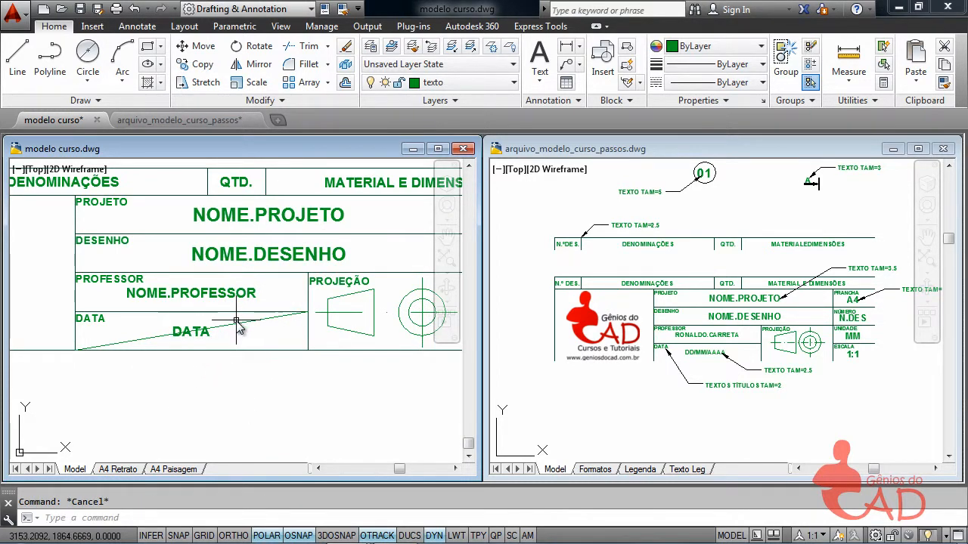
left_click(236, 324)
key("Delete")
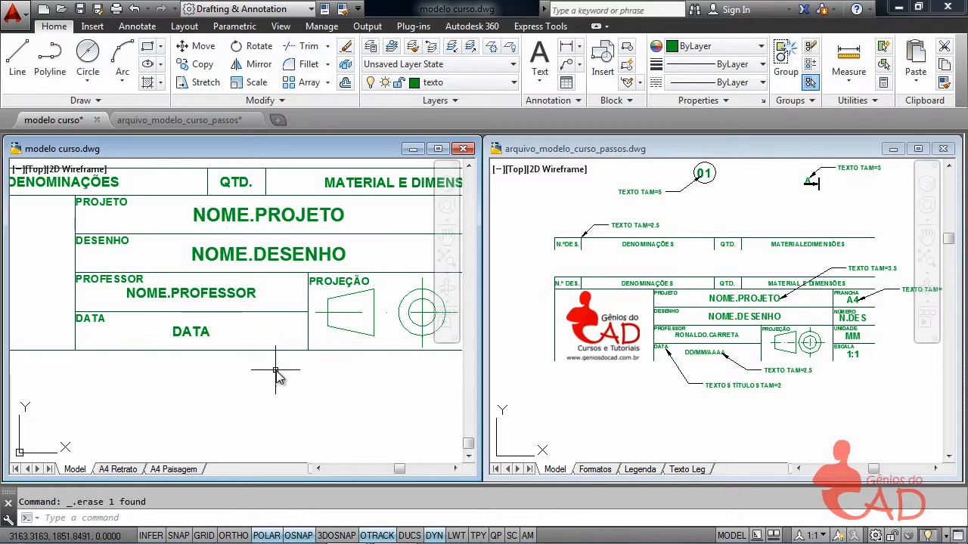
- Examine the contents and text heights of the PRANCHA, NÚMERO, UNIDADE and ESCALA cells in the reference drawing arquivo_modelo_curso_passos.dwg
scroll(277, 371, "down", 2)
middle_click_drag(398, 349, 288, 348)
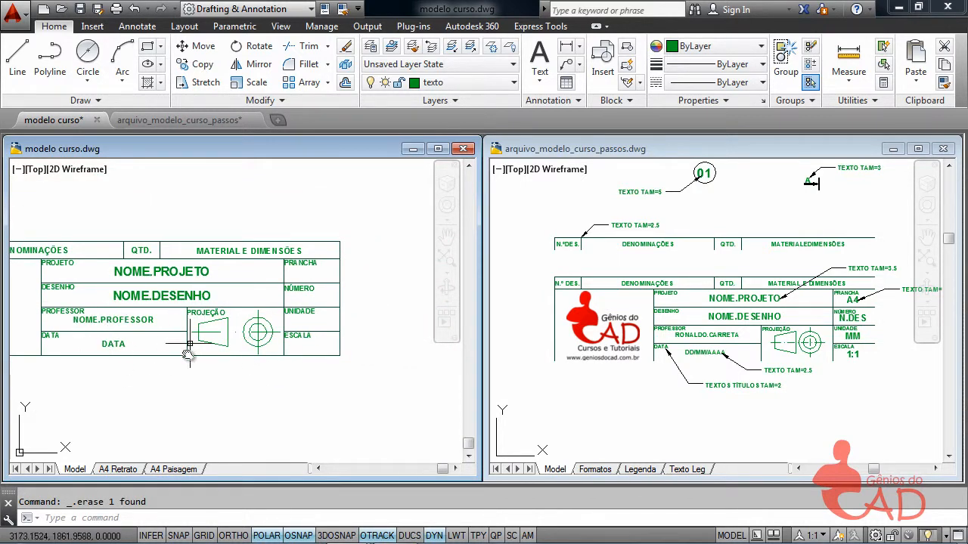
scroll(296, 253, "up", 2)
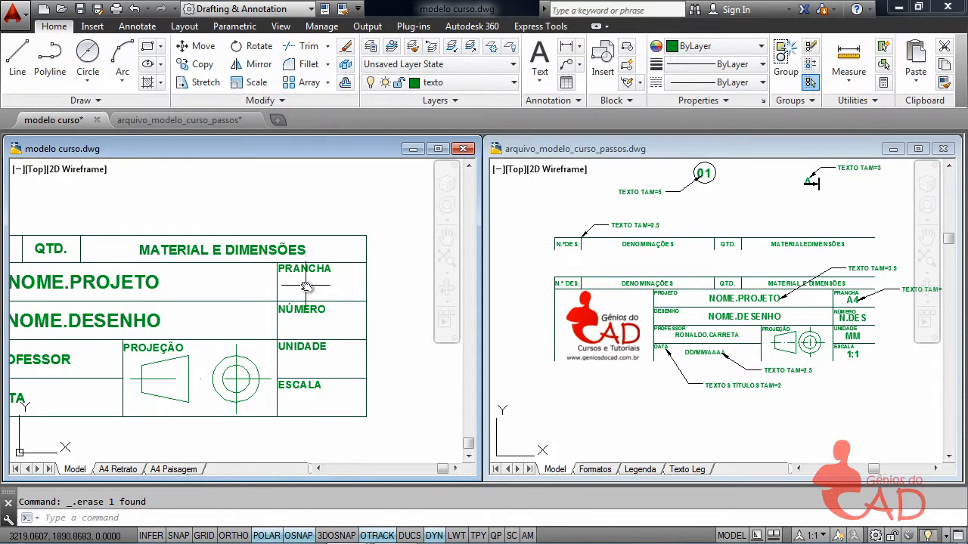
type("ATT")
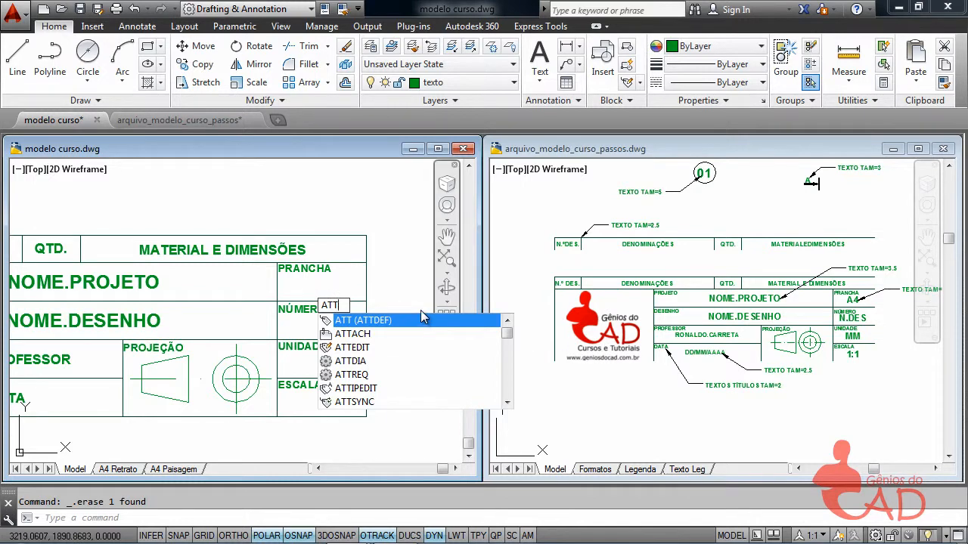
key("Escape")
left_click(832, 432)
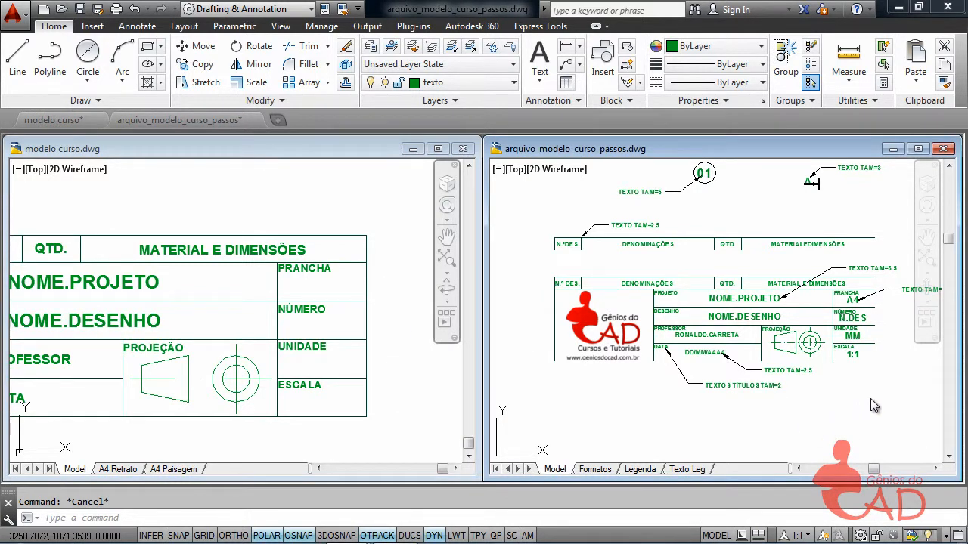
middle_click_drag(897, 382, 828, 398)
scroll(875, 328, "up", 2)
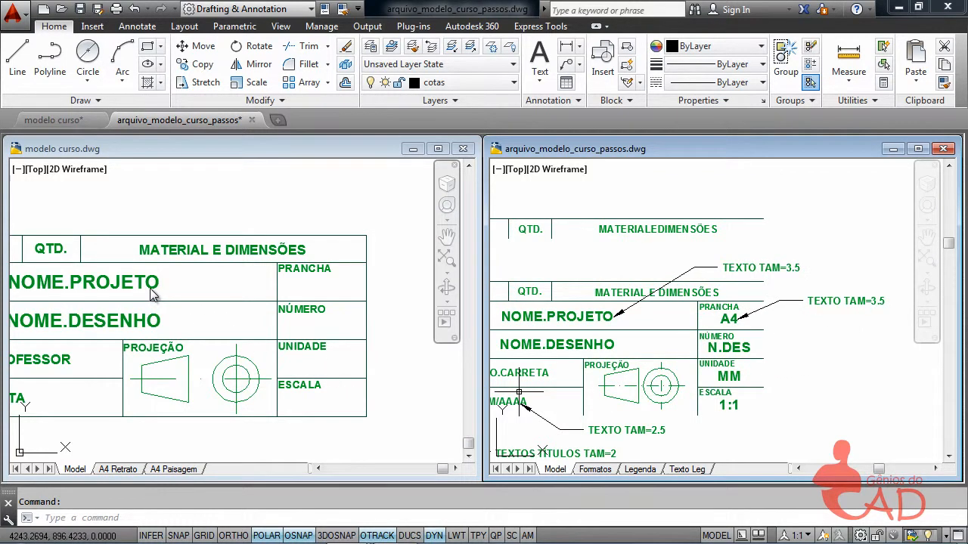
- Begin an attribute definition in modelo curso.dwg with tag A4, prompt FORMATO and default value A4
left_click(218, 295)
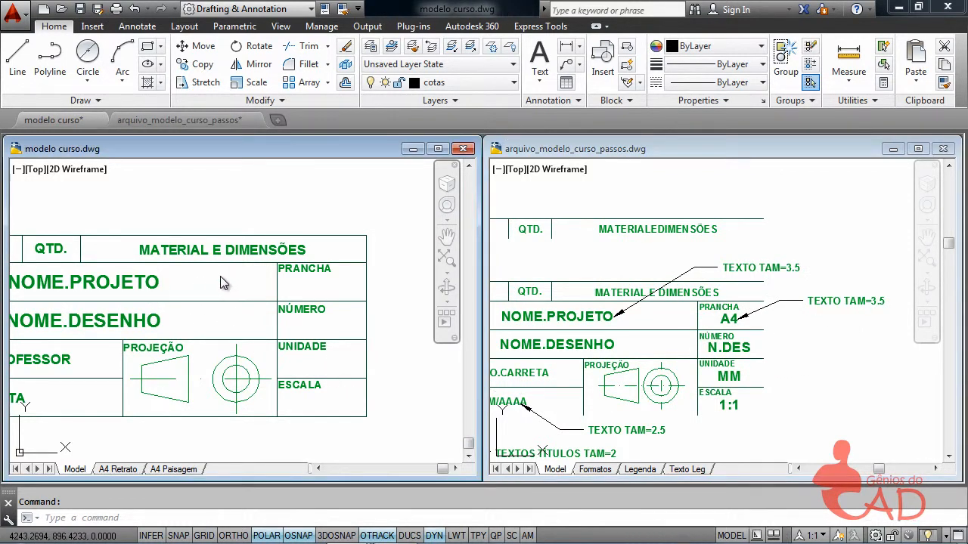
type("A")
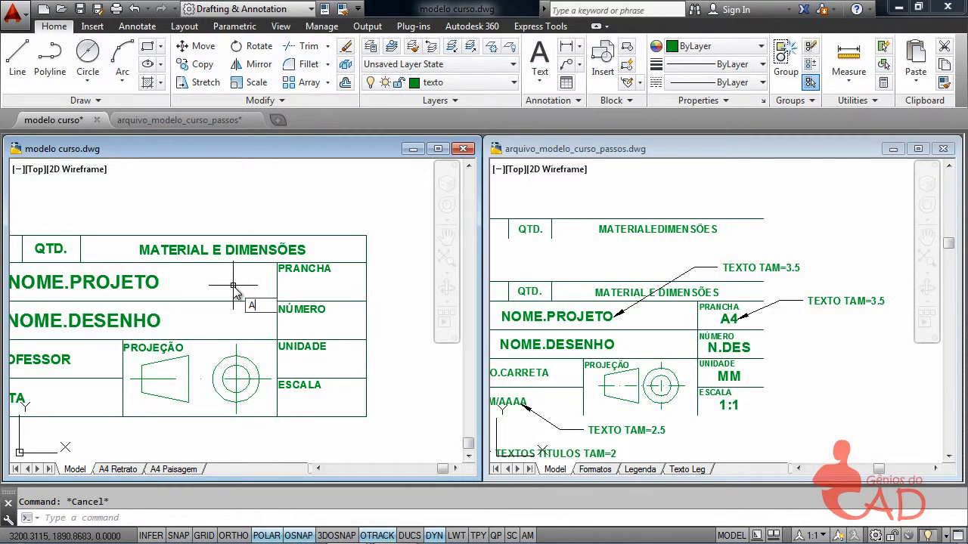
type("TT")
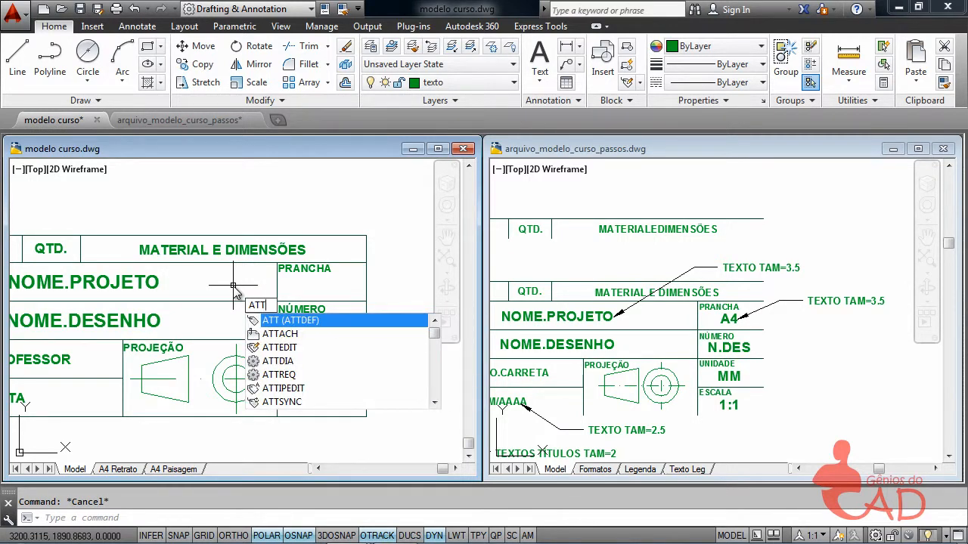
key("Return")
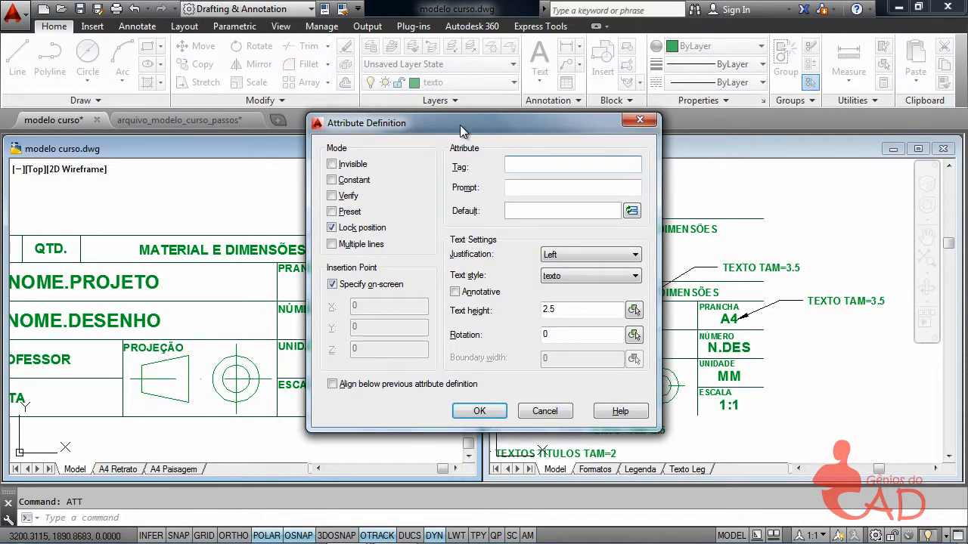
left_click_drag(460, 125, 529, 105)
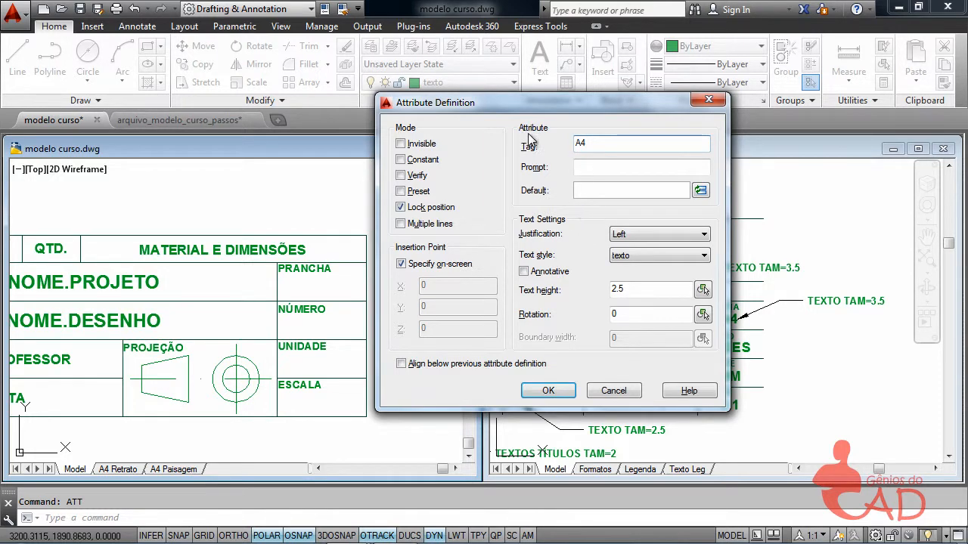
left_click(597, 170)
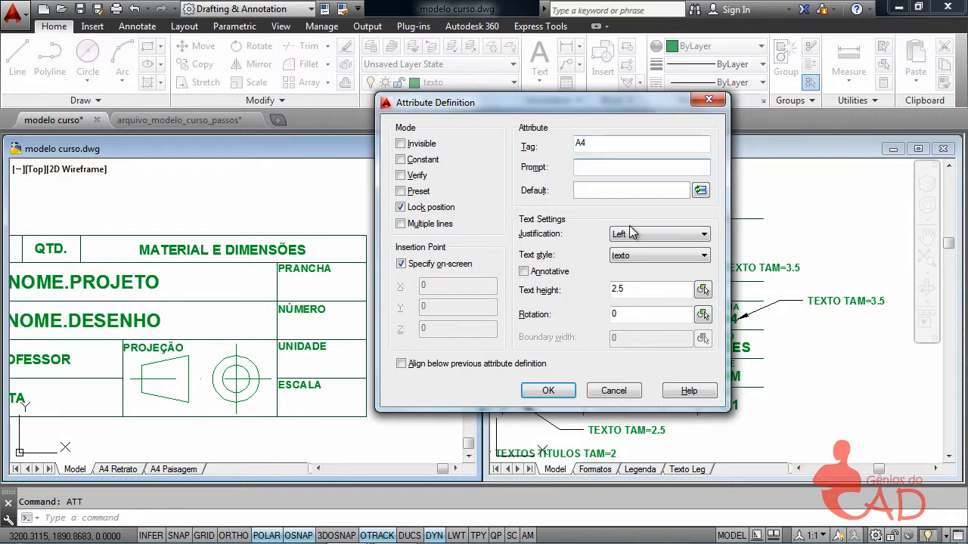
type("MATO")
left_click(616, 190)
type("A4")
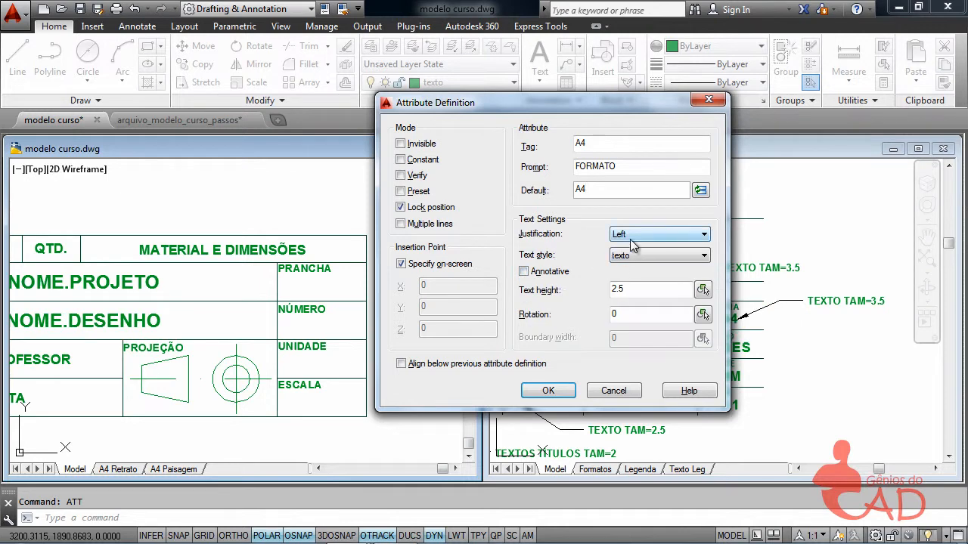
- Give the A4 attribute Middle center justification and a text height of 3.5, and place it above the title block
left_click(659, 235)
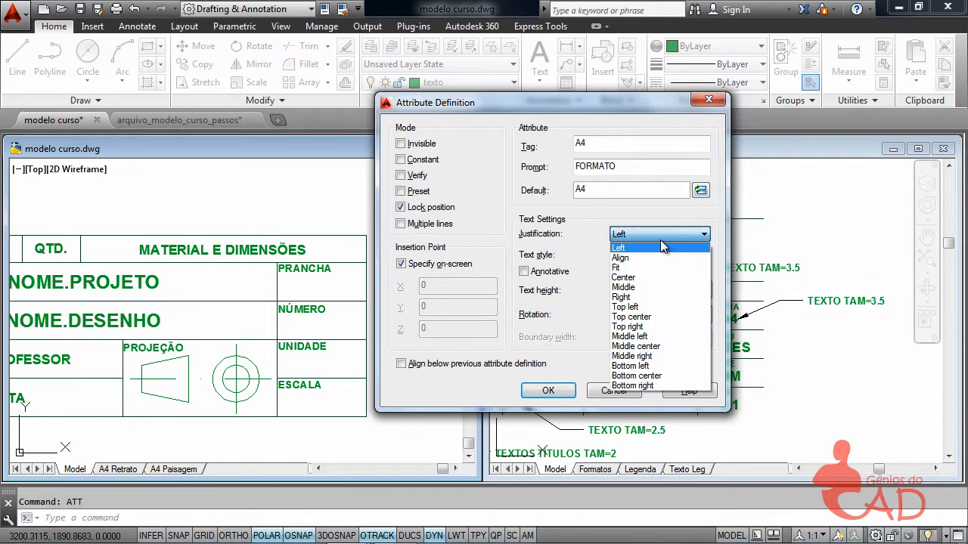
left_click(667, 347)
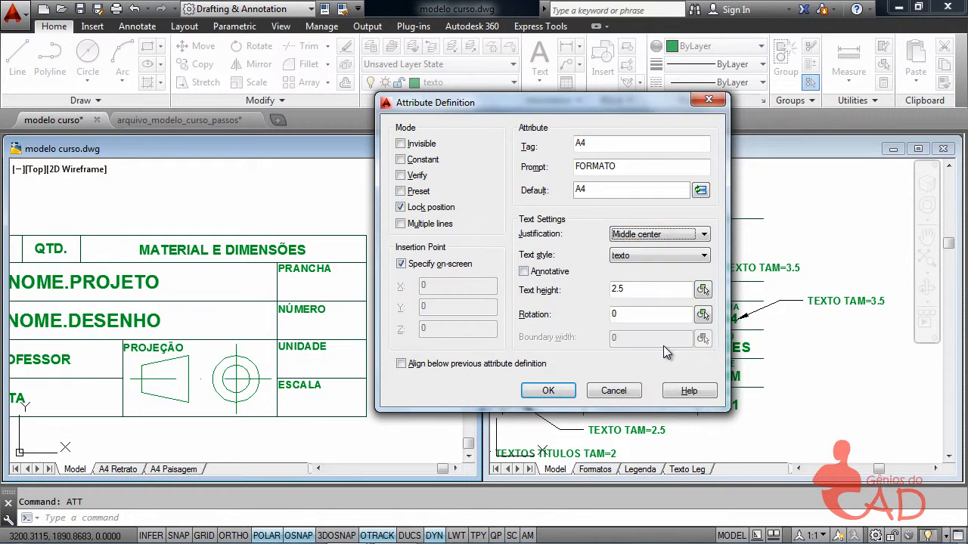
left_click(641, 292)
double_click(641, 292)
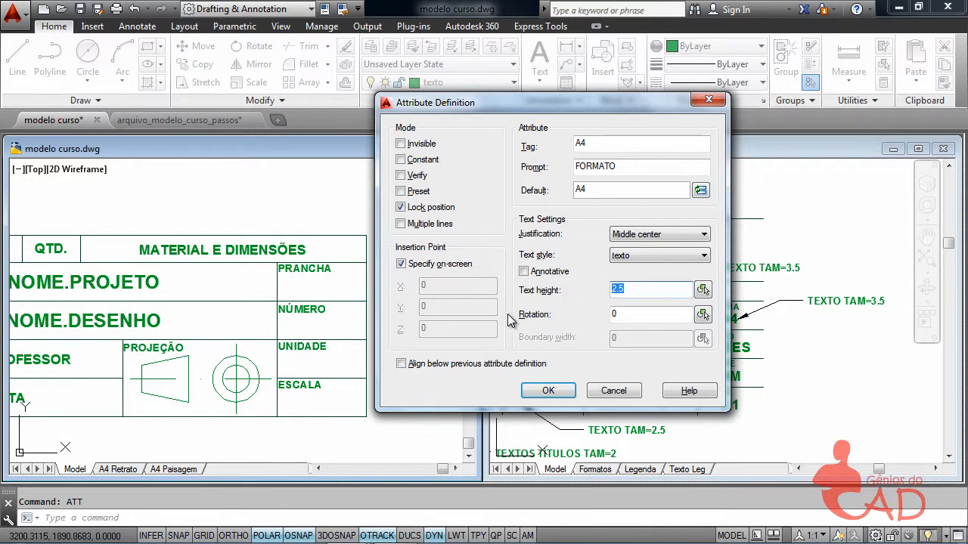
type("3.5")
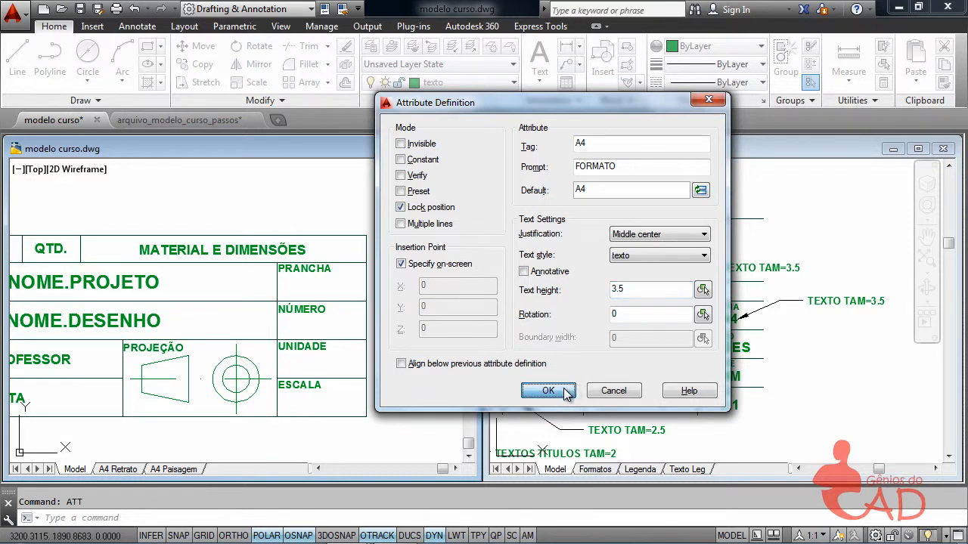
left_click(548, 390)
left_click(316, 214)
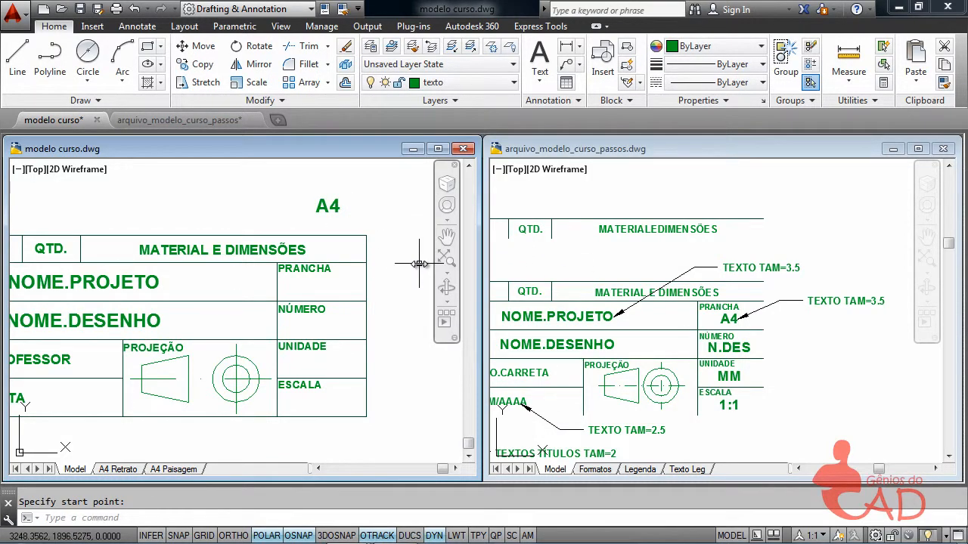
- Draw a diagonal construction line across the PRANCHA cell from its lower-left to its upper-right corner
type("l")
key("Return")
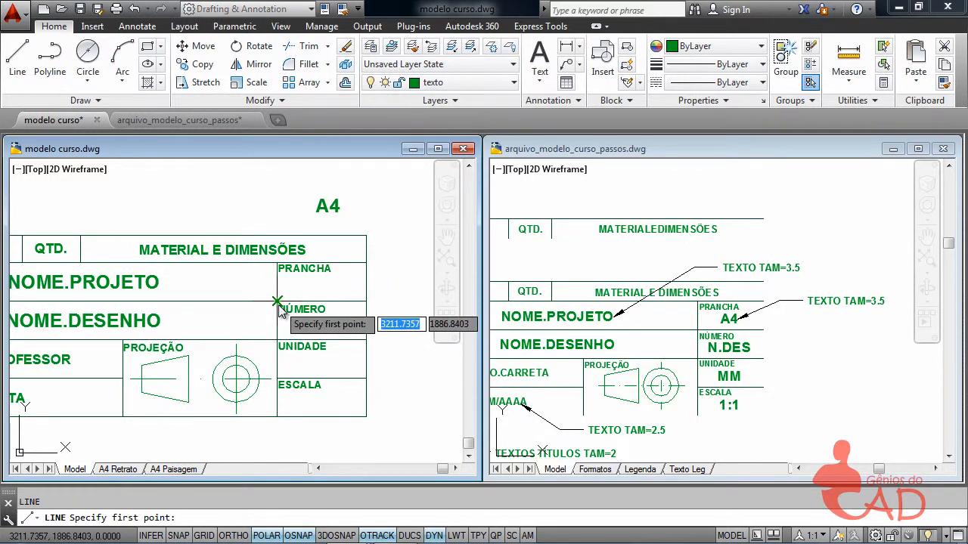
left_click(276, 301)
left_click(366, 263)
key("Escape")
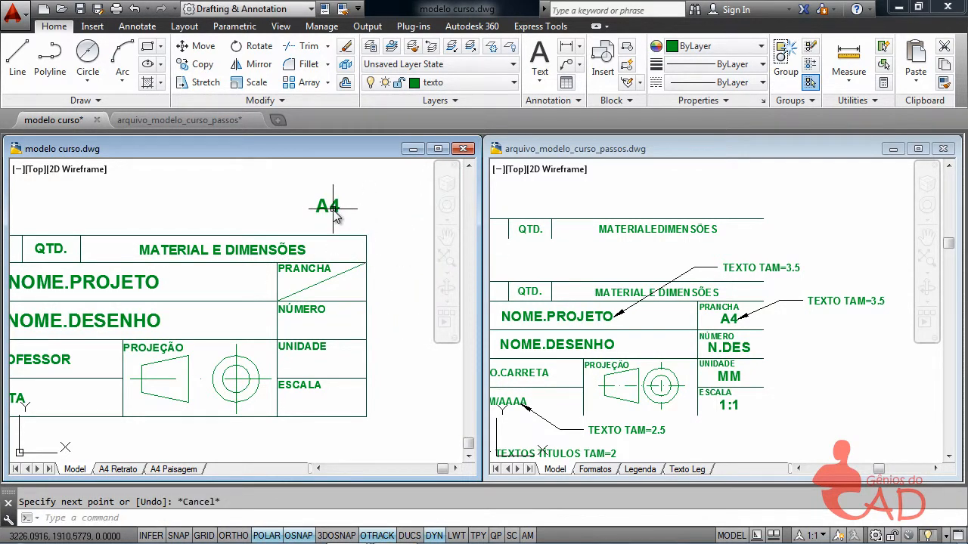
- Move the A4 attribute by its middle grip to the midpoint of the PRANCHA cell's diagonal, and delete that diagonal
left_click(331, 210)
left_click(328, 206)
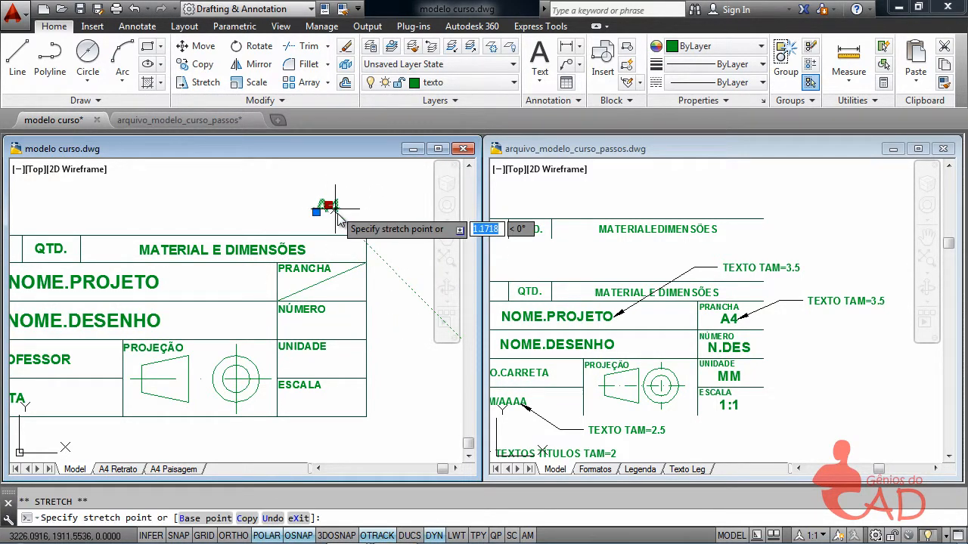
left_click(321, 282)
left_click(352, 272)
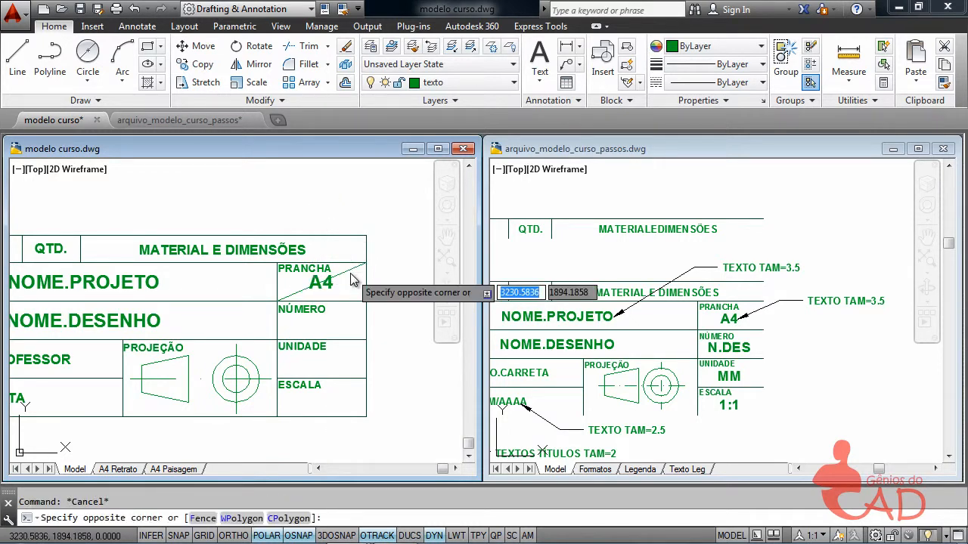
left_click(348, 269)
key("Delete")
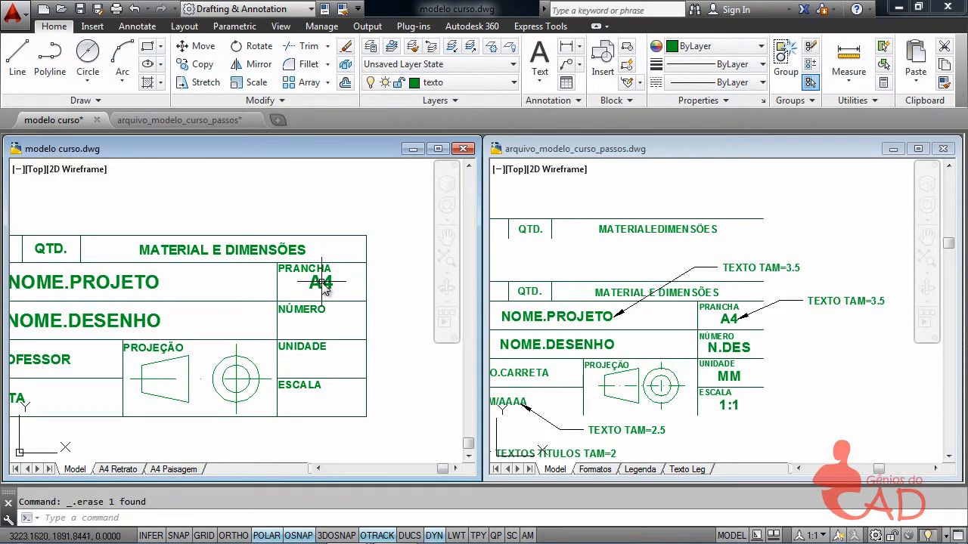
- Copy the A4 attribute from the PRANCHA cell into the NÚMERO, UNIDADE and ESCALA cells, using the cells' upper-left corners as reference points
left_click(323, 285)
type("co")
key("Return")
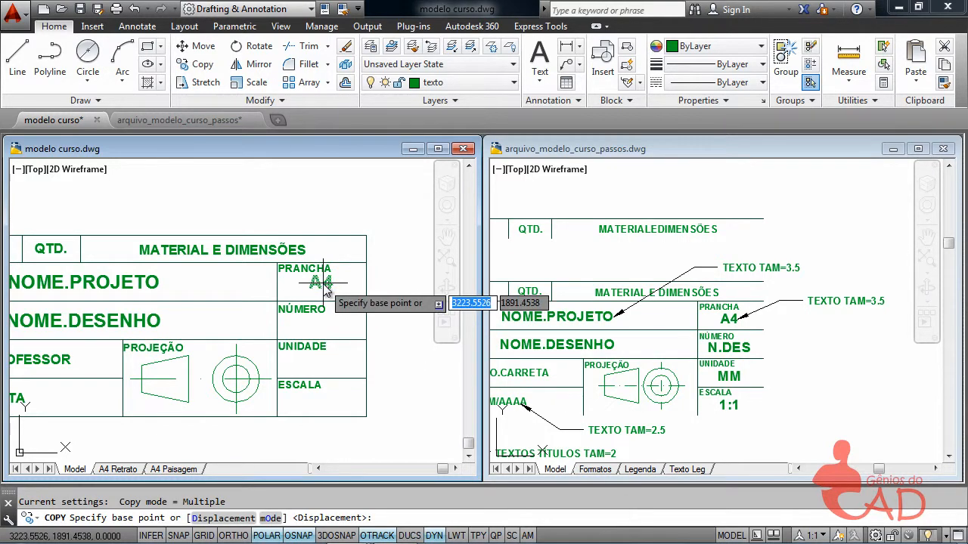
left_click(277, 262)
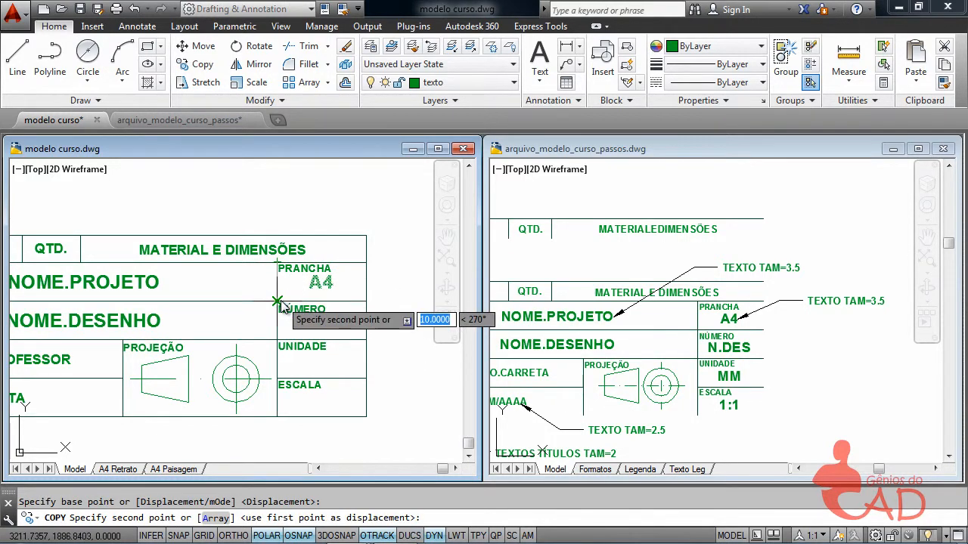
left_click(277, 301)
left_click(277, 342)
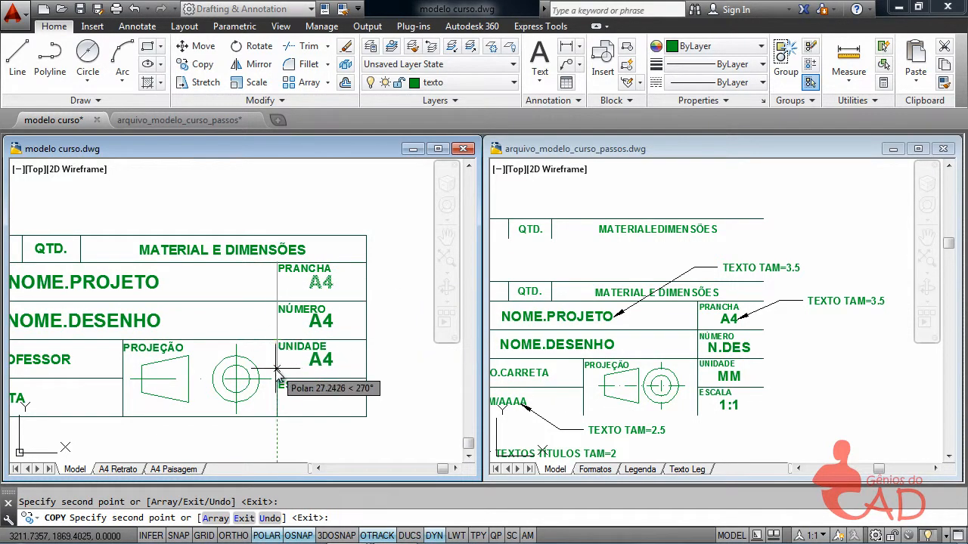
left_click(277, 382)
key("Escape")
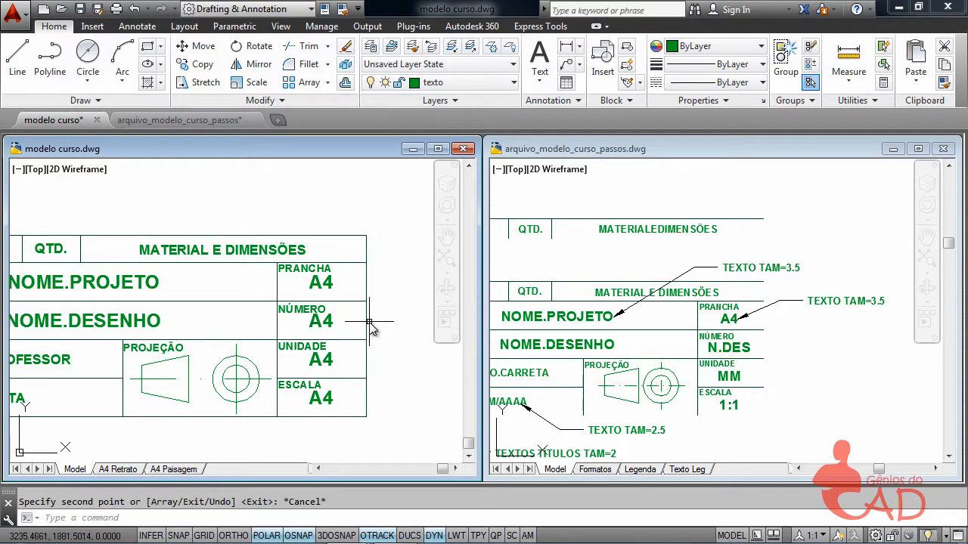
- Edit the NÚMERO cell's attribute to use tag N.DES and prompt NÚMERO DESENHO, and clear its default value
double_click(321, 320)
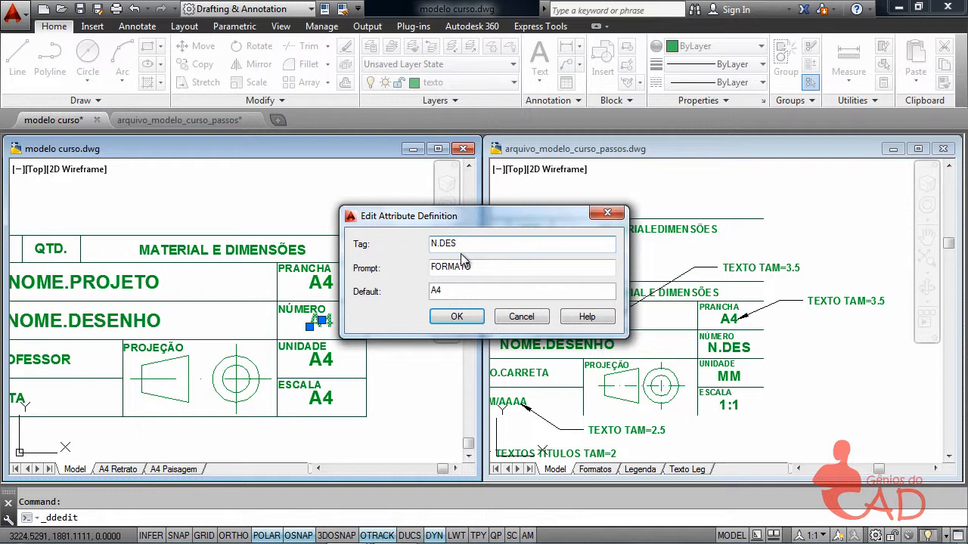
type("N.DES")
key("Tab")
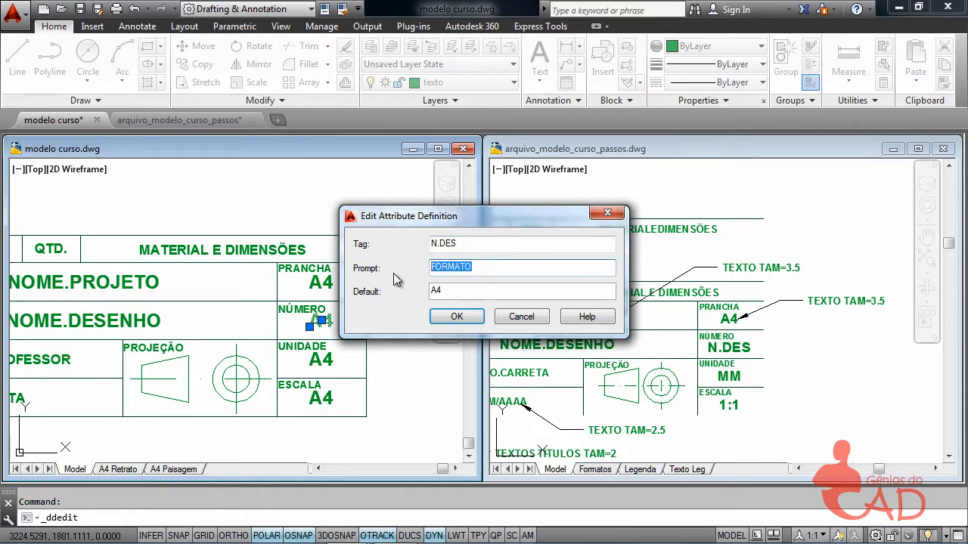
type("N")
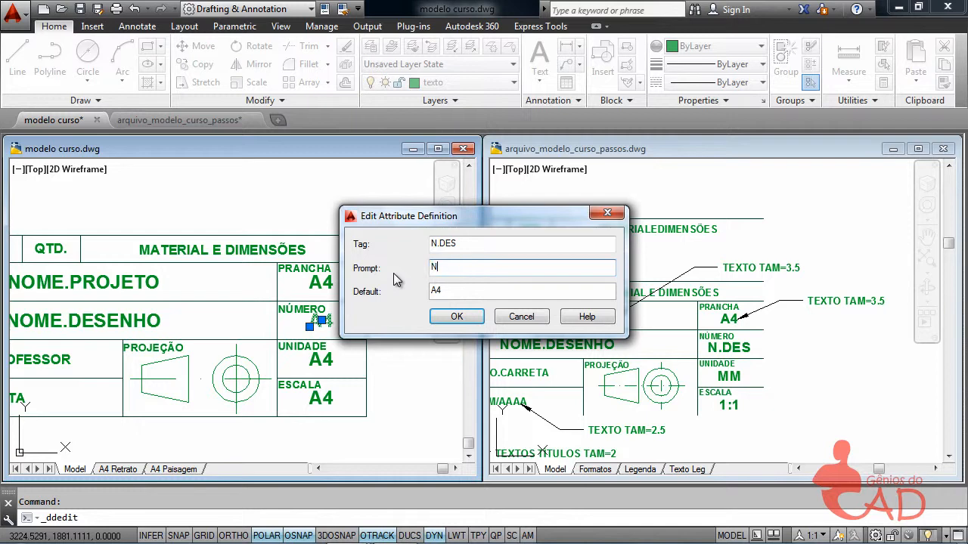
type("ÚMERODESENHO")
left_click(469, 267)
left_click(490, 293)
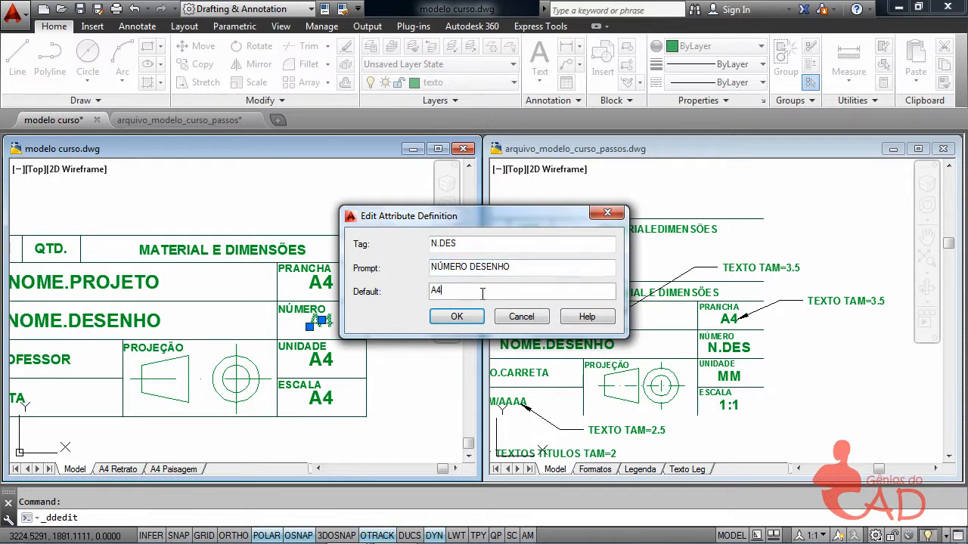
left_click_drag(458, 292, 371, 319)
key("Delete")
left_click(458, 316)
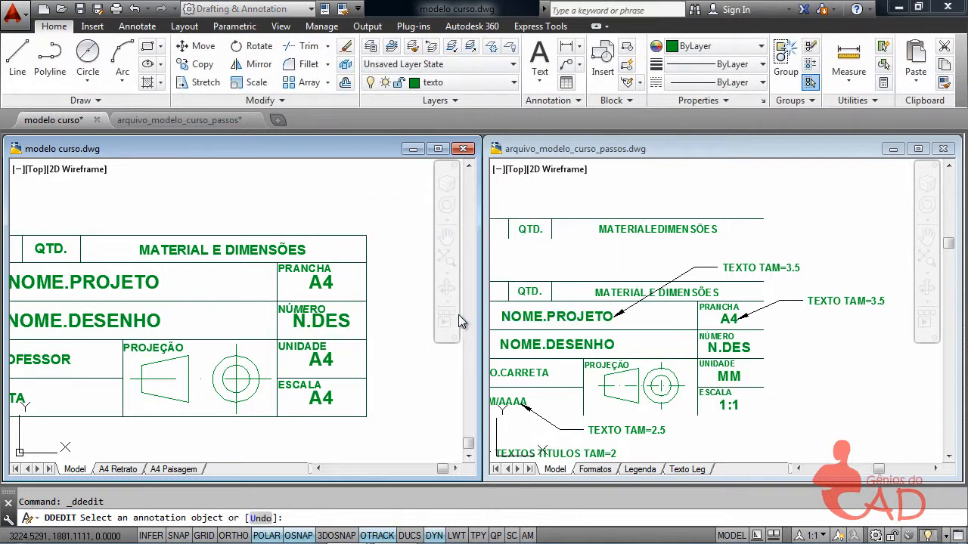
key("Escape")
- Edit the UNIDADE cell's attribute to use tag MM, prompt UNIDADE and default mm
double_click(331, 361)
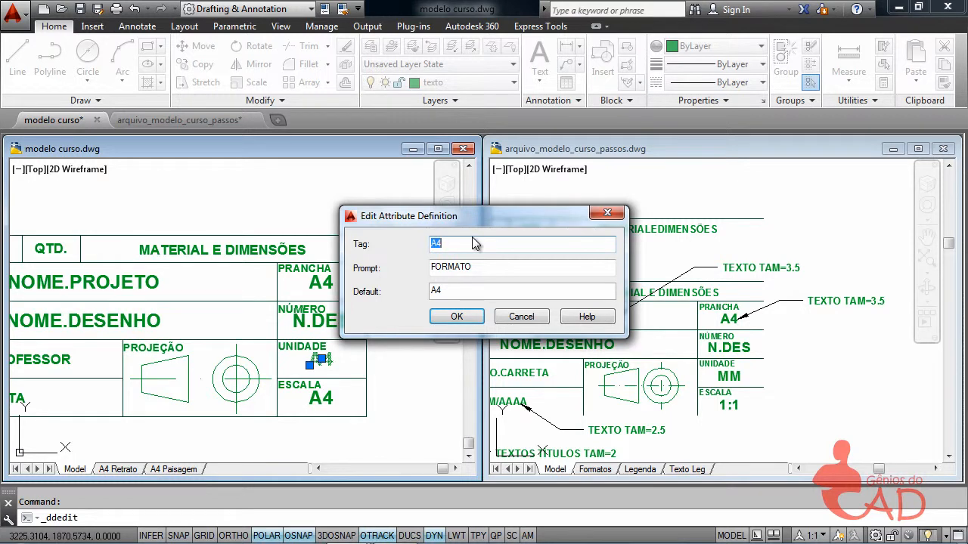
type("U")
double_click(496, 270)
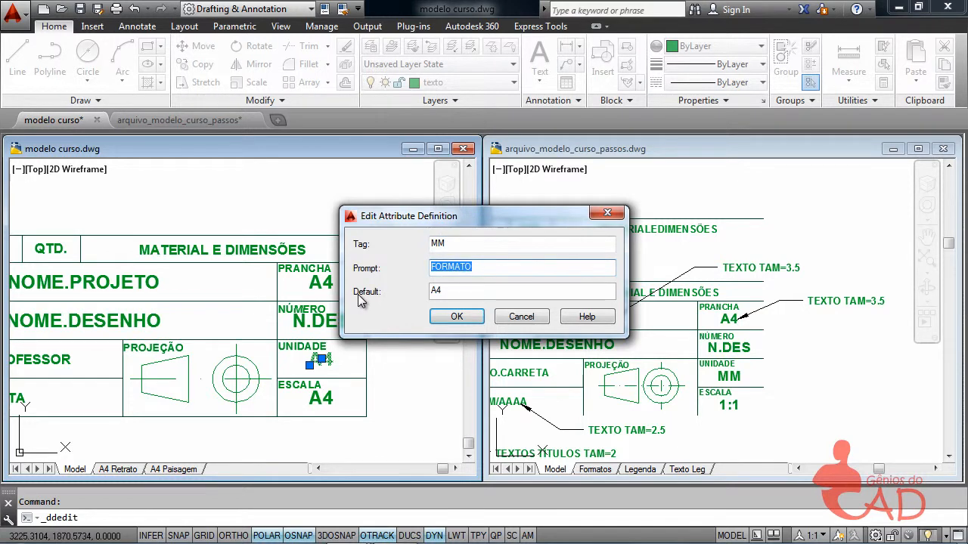
type("UNIDADE")
key("Tab")
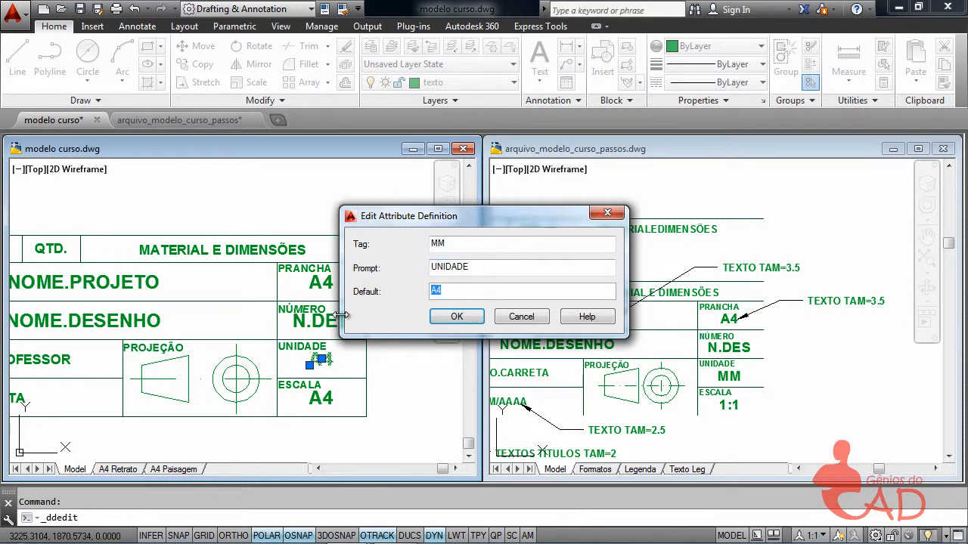
type("mm")
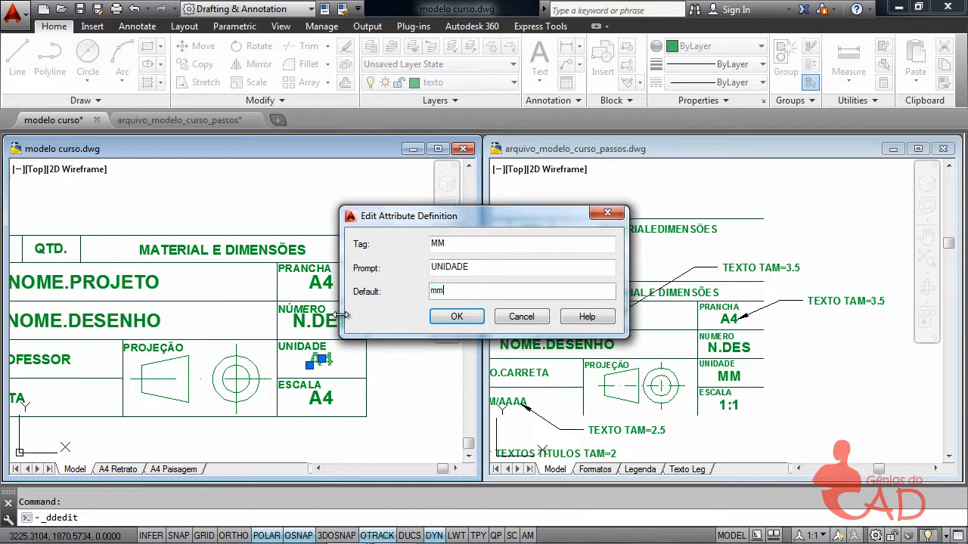
left_click(457, 317)
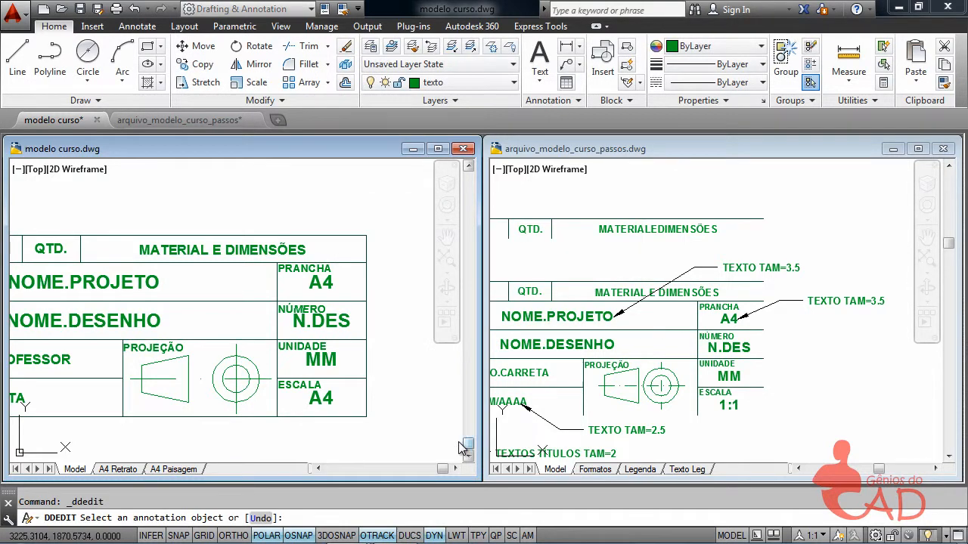
key("Escape")
- Set the tag of the ESCALA cell's attribute to 1:1 and its prompt to ESCALA
double_click(322, 401)
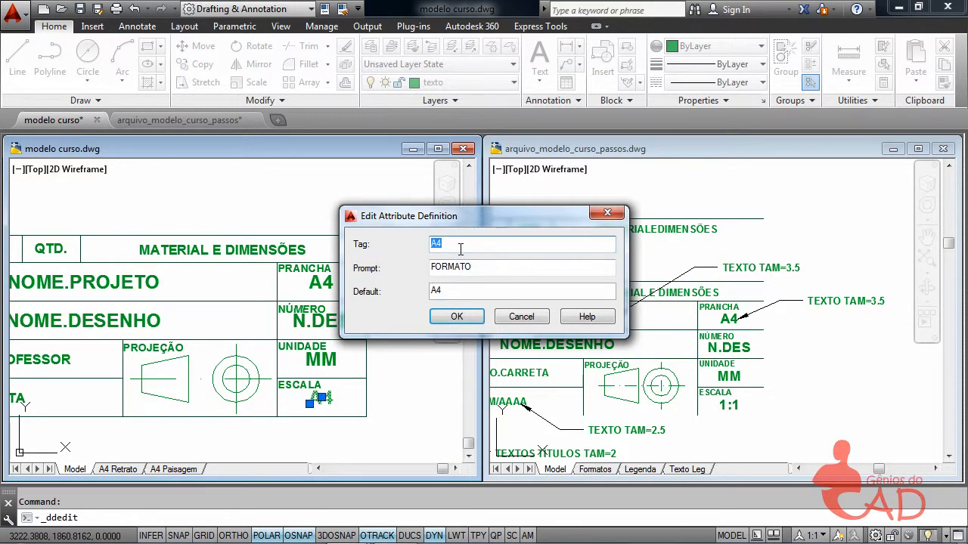
type("1:1")
key("Tab")
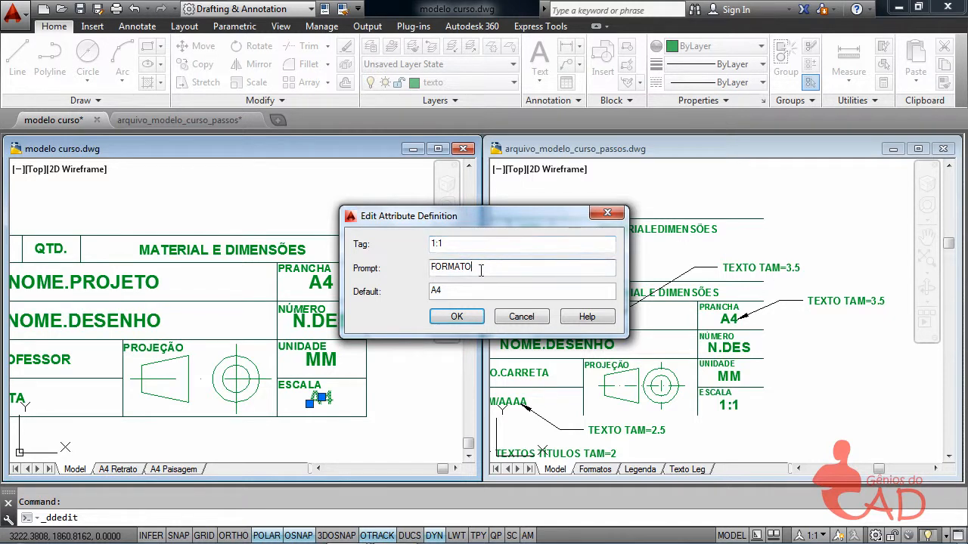
type("e")
key("shift+Tab")
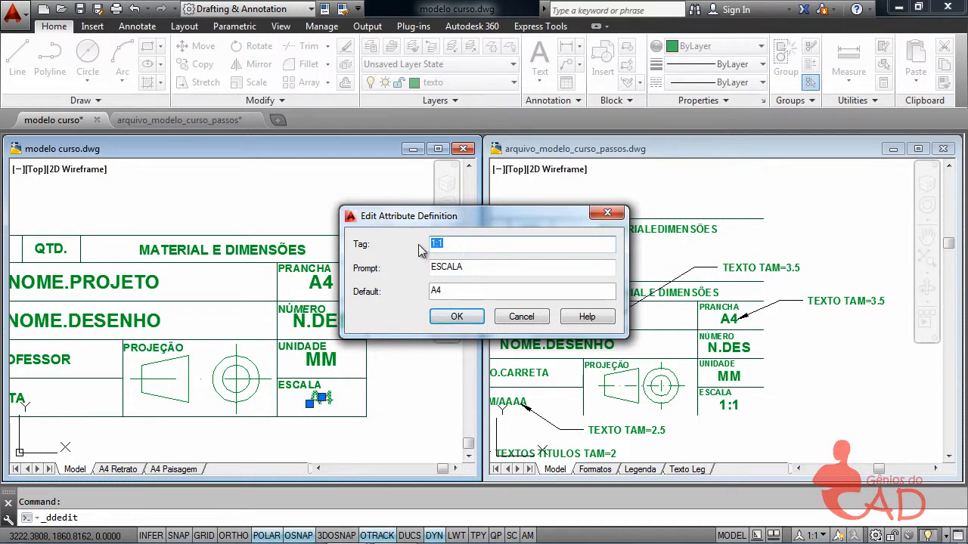
left_click(446, 247)
left_click(485, 269)
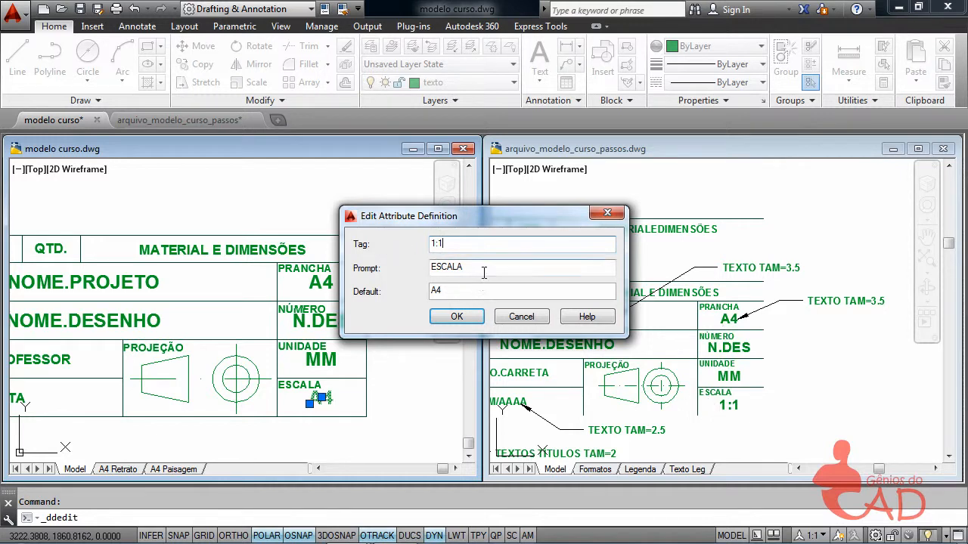
- Remove the A4 default from the ESCALA cell's attribute and finish editing the attributes
double_click(486, 270)
key("Tab")
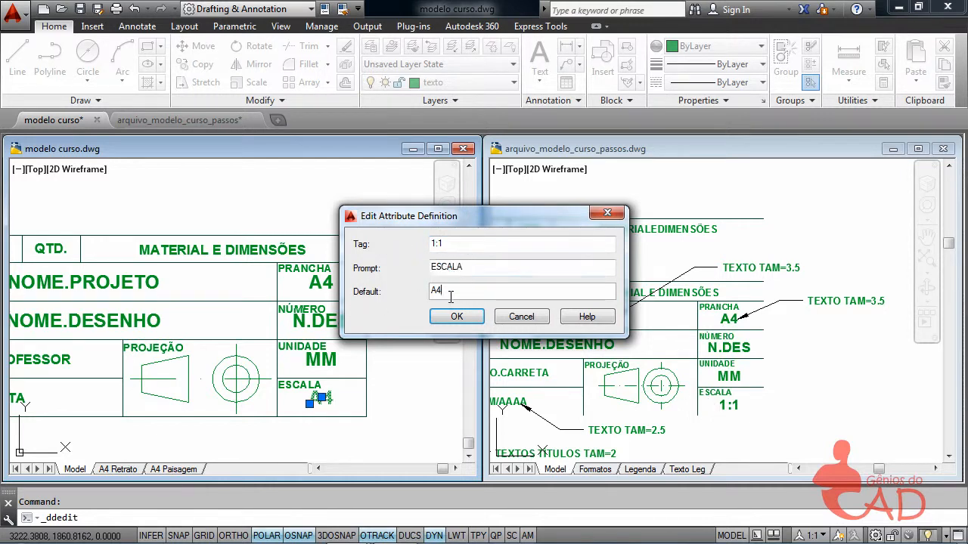
type("1")
left_click_drag(441, 221, 442, 196)
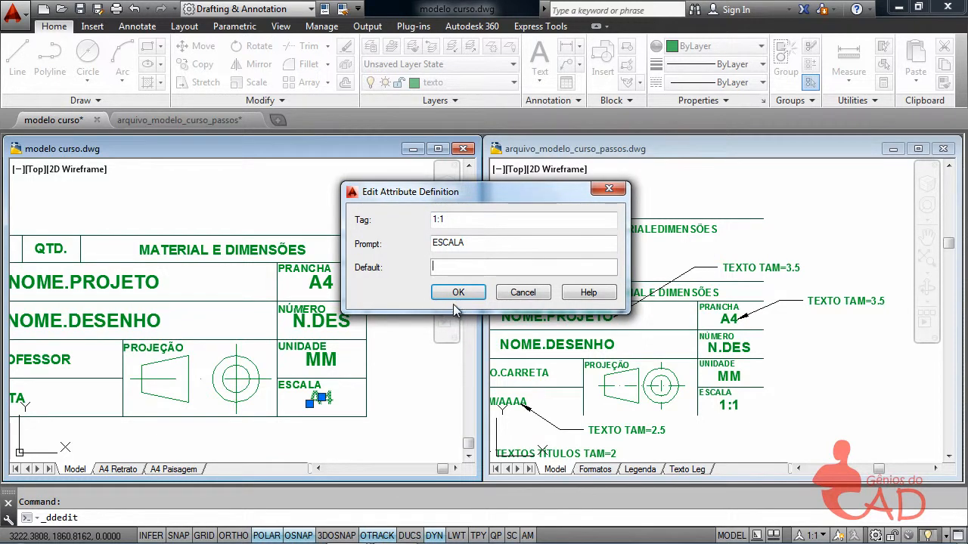
left_click(446, 266)
left_click(469, 293)
right_click(376, 260)
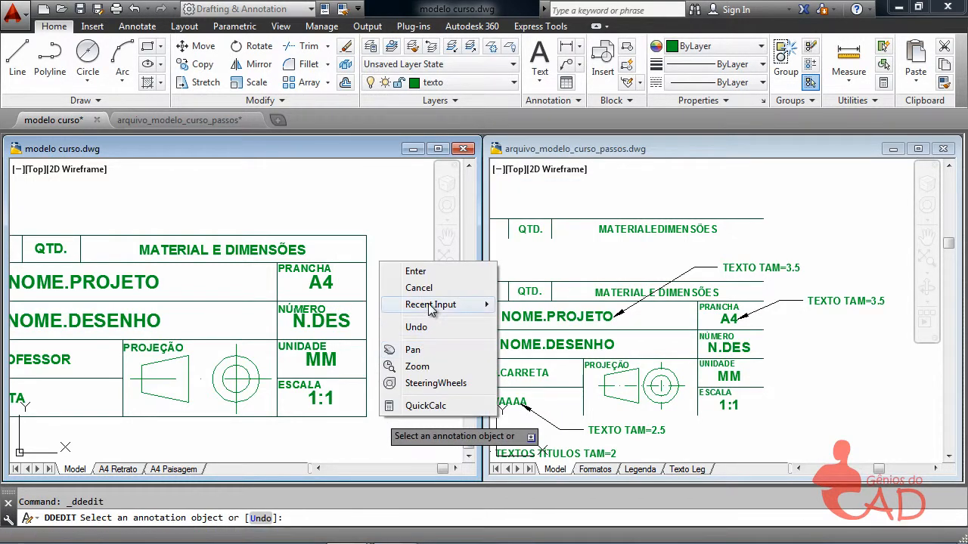
left_click(437, 274)
scroll(423, 280, "down", 2)
scroll(386, 302, "up", 1)
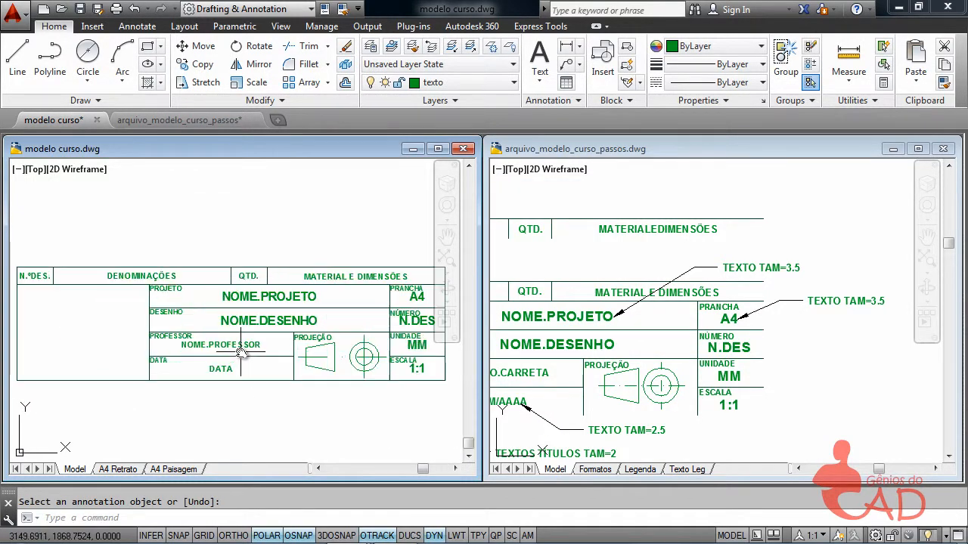
middle_click_drag(178, 227, 191, 340)
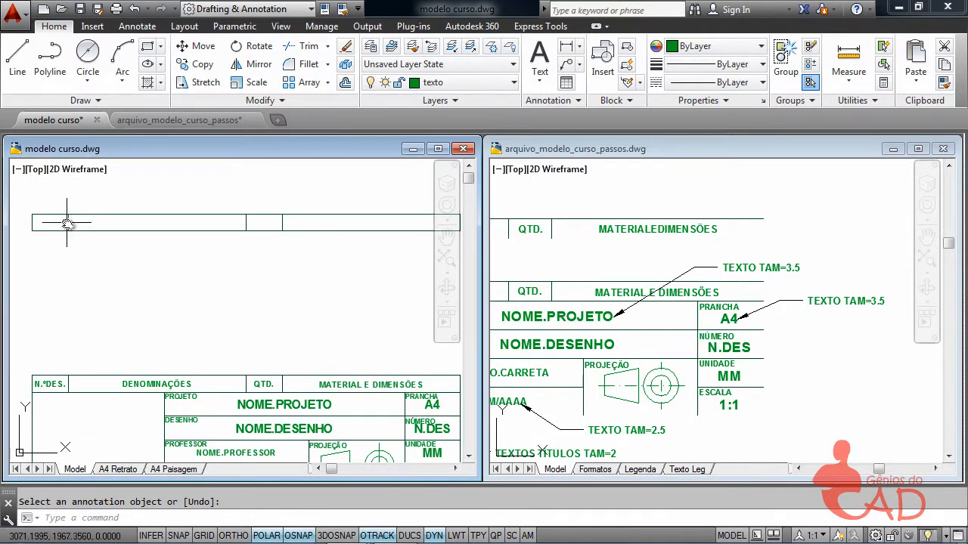
middle_click_drag(227, 228, 226, 303)
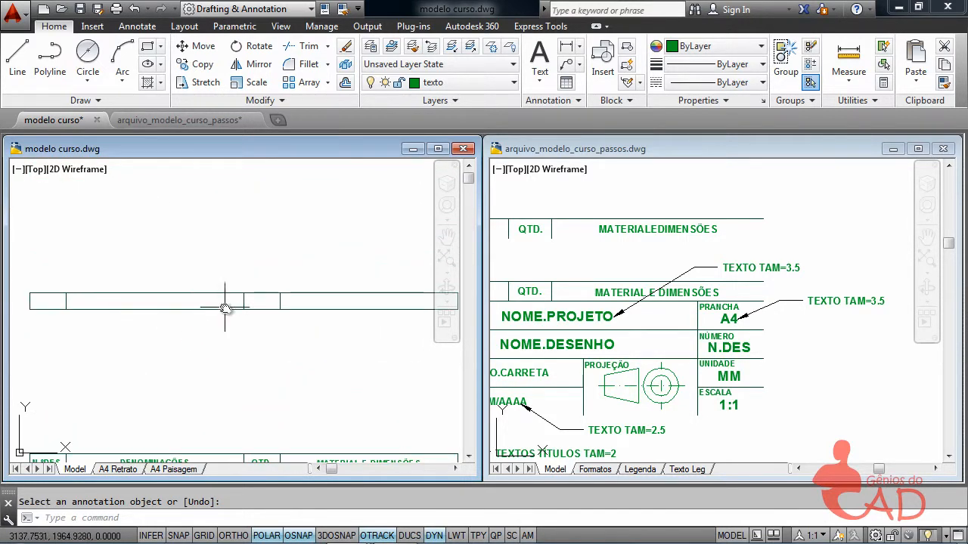
type("att")
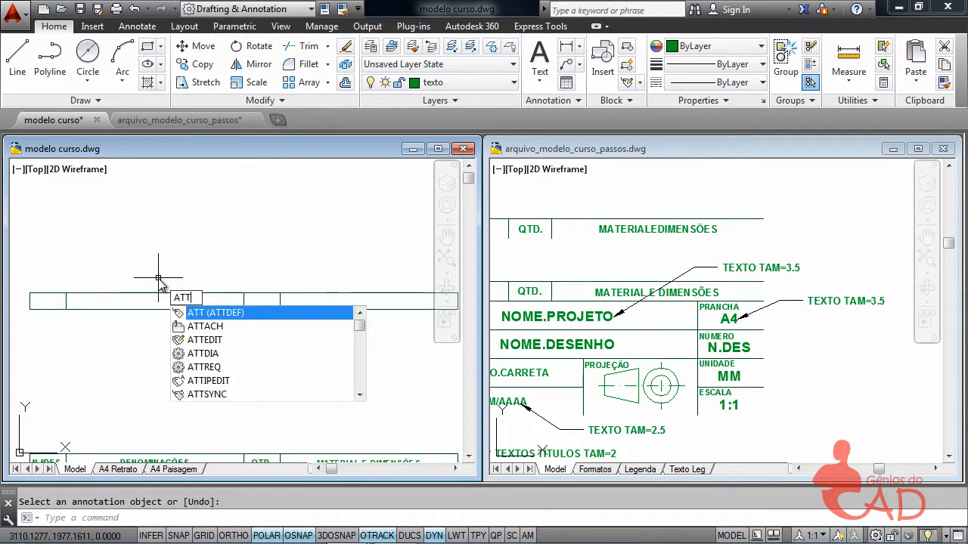
key("Escape")
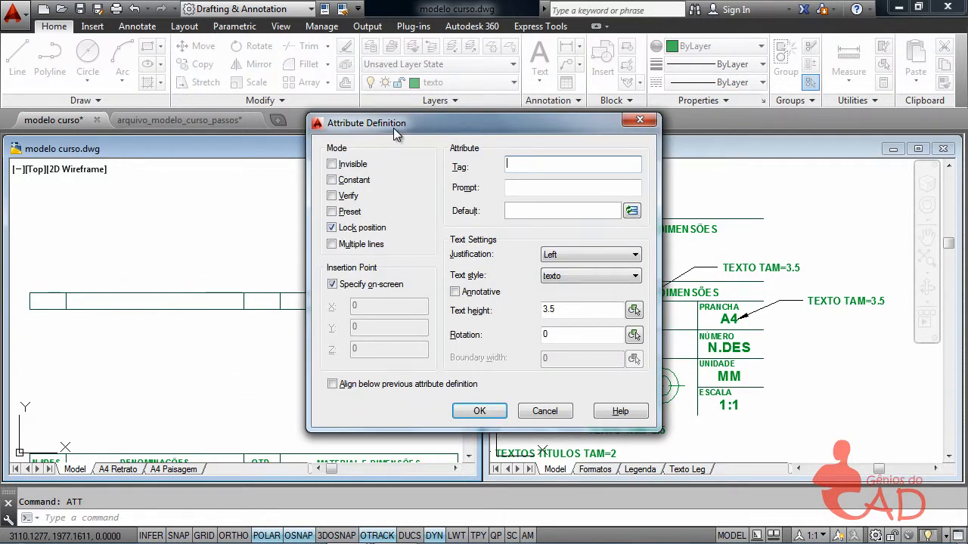
mouse_move(391, 133)
left_mouse_down()
mouse_move(264, 217)
mouse_move(191, 211)
left_mouse_up()
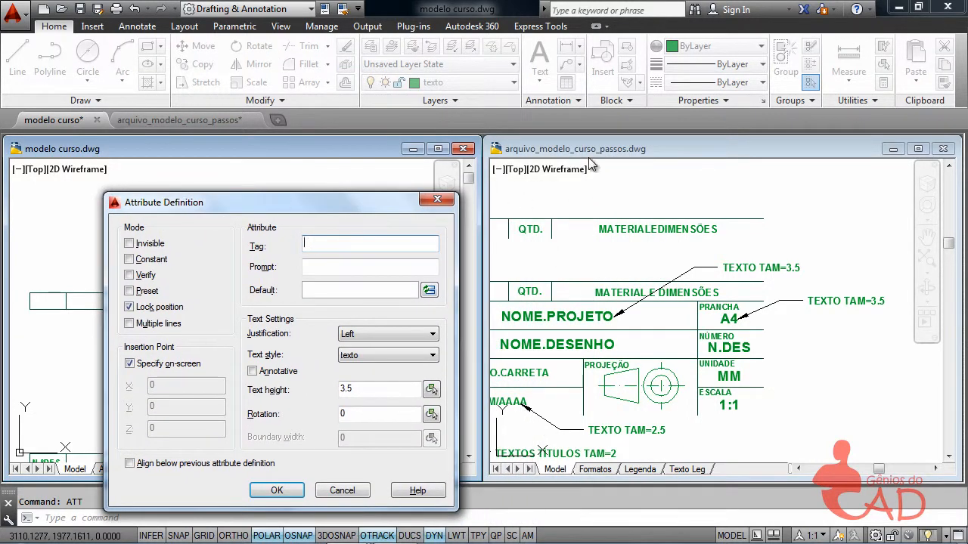
left_click(342, 491)
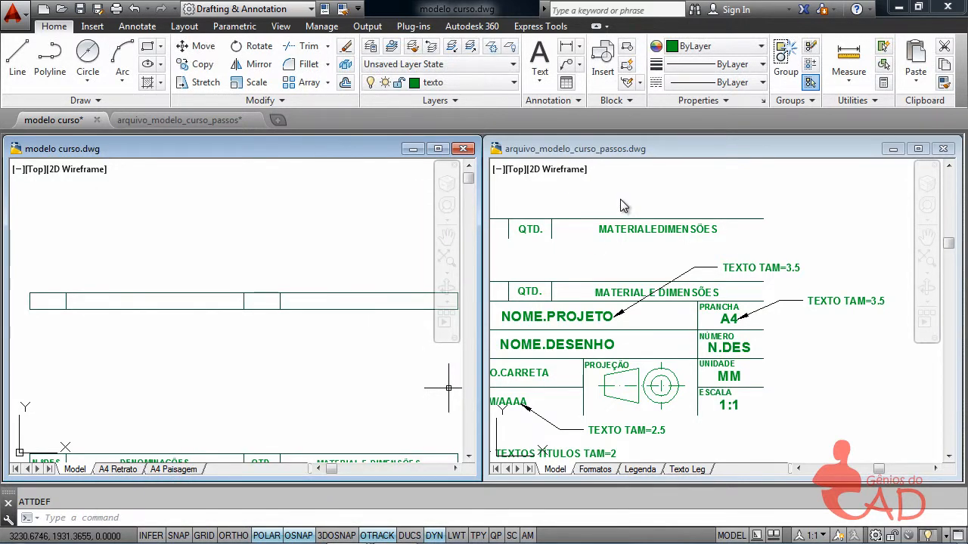
- Check the parts list row in arquivo_modelo_curso_passos.dwg, and begin an attribute definition in modelo curso.dwg with tag N.ºDES
left_click(605, 213)
middle_click_drag(558, 209, 739, 219)
scroll(738, 219, "down", 1)
scroll(625, 226, "down", 1)
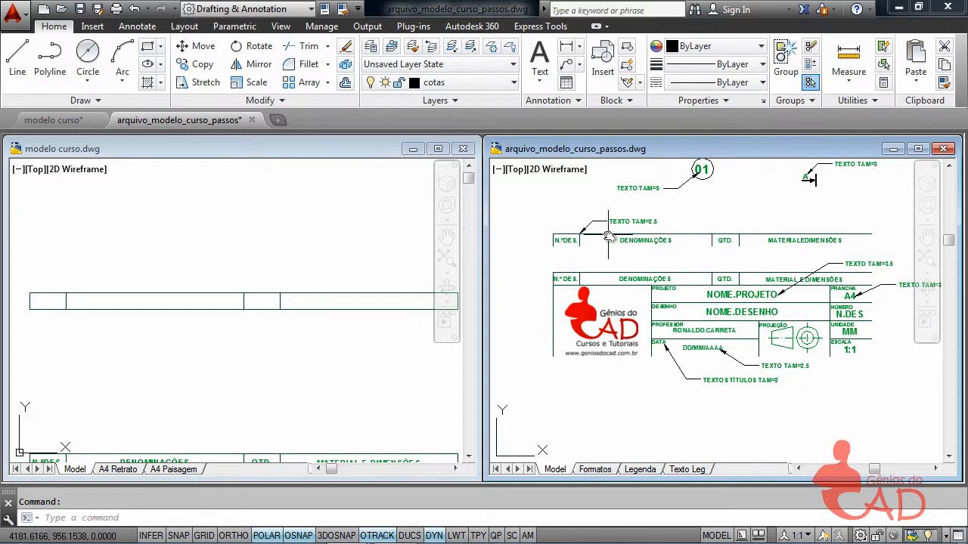
scroll(609, 236, "up", 2)
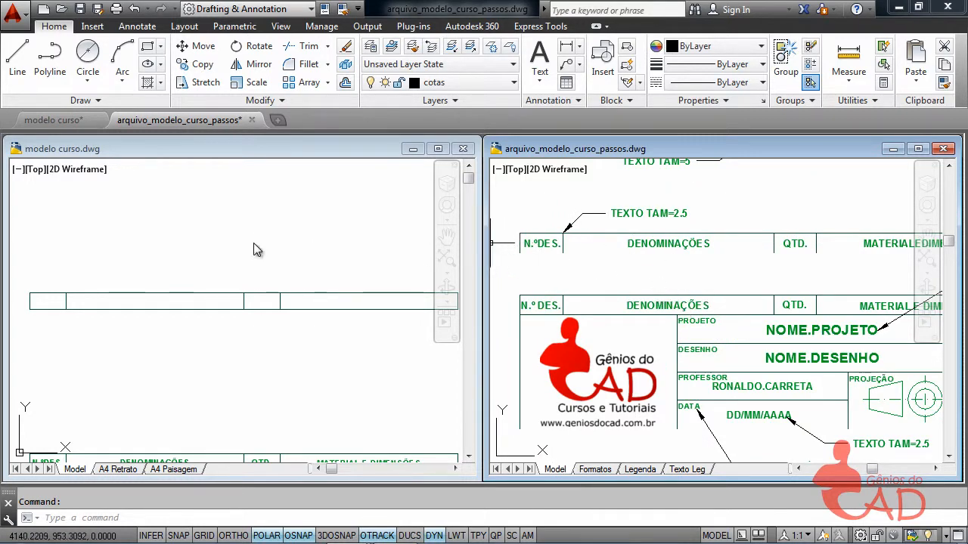
left_click(217, 258)
type("A")
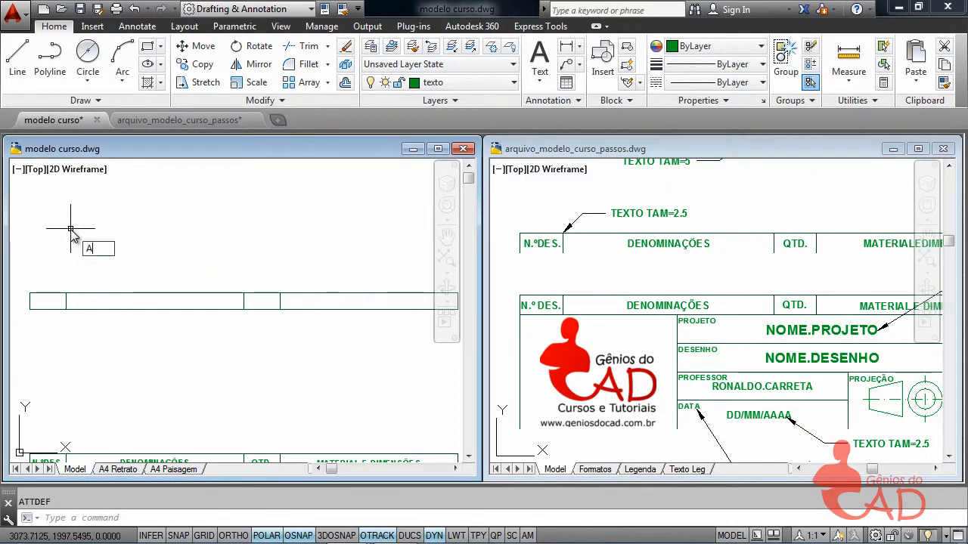
type("TT")
key("Return")
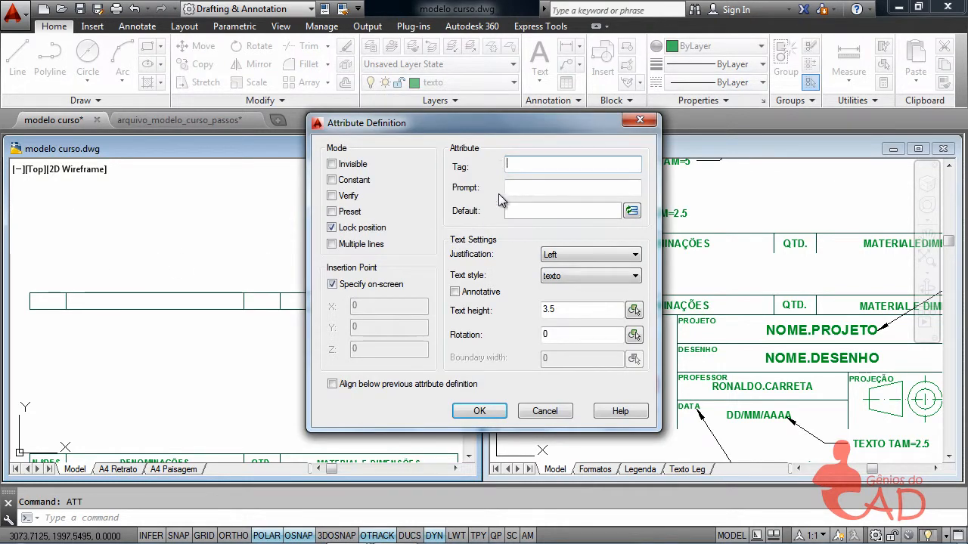
mouse_move(496, 129)
left_mouse_down()
mouse_move(270, 161)
mouse_move(273, 151)
left_mouse_up()
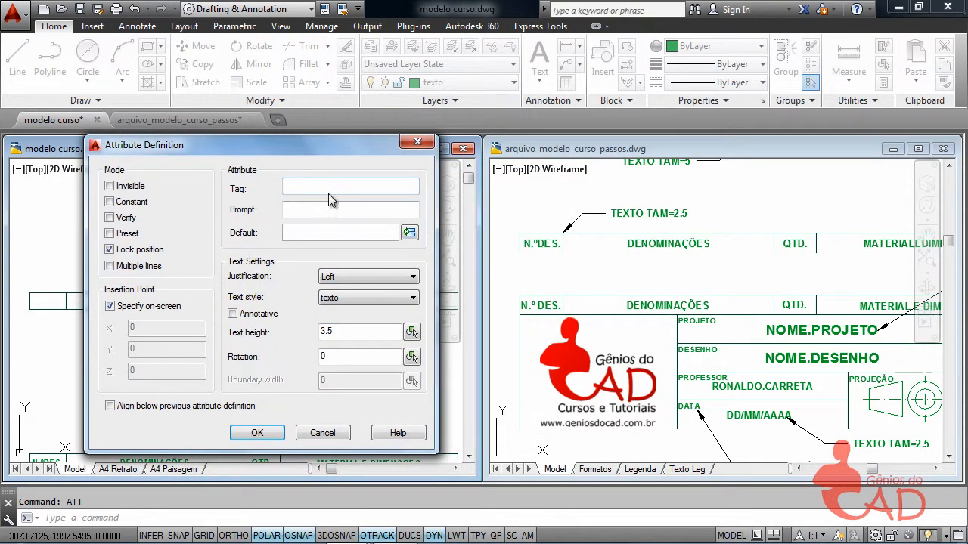
type("N")
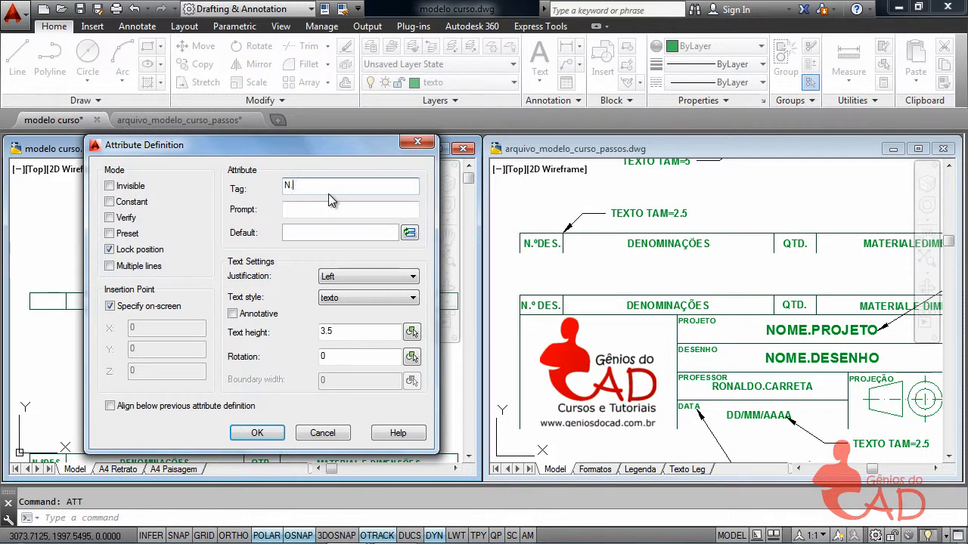
type(".ºDES.")
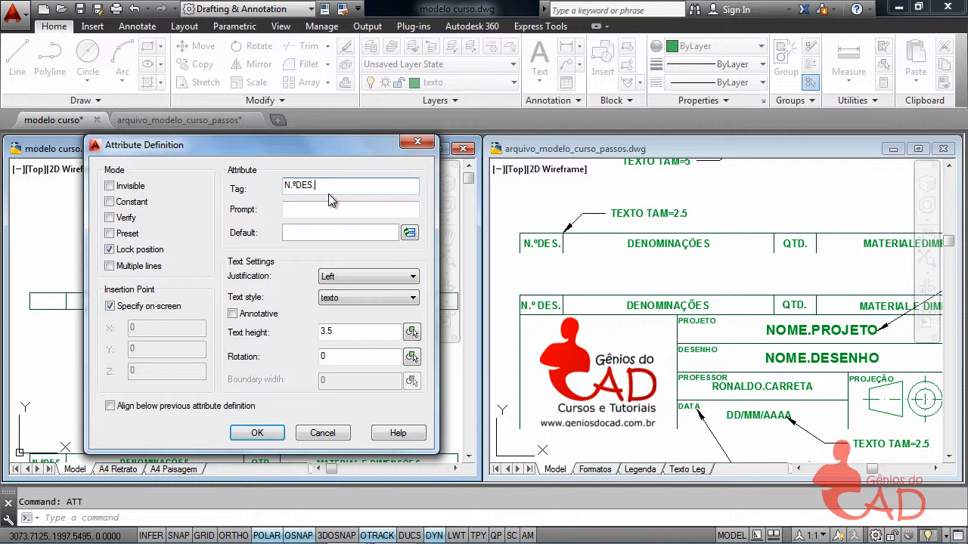
- Set the prompt of the N.ºDES. attribute definition to NÚMERO DESENHO, leaving its default empty
left_click(295, 210)
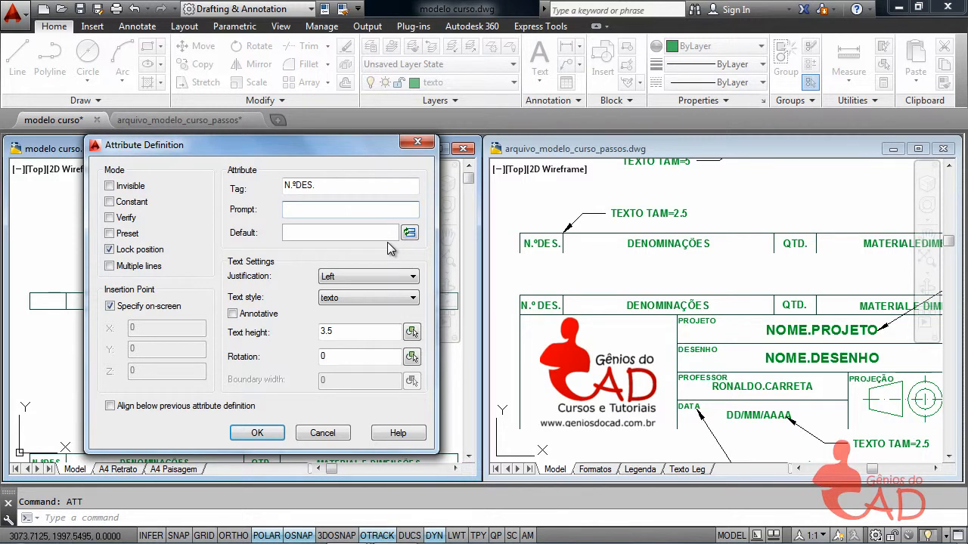
type("nÚME")
key("BackSpace")
key("BackSpace")
key("BackSpace")
key("BackSpace")
type("NÚMERO DESENHO")
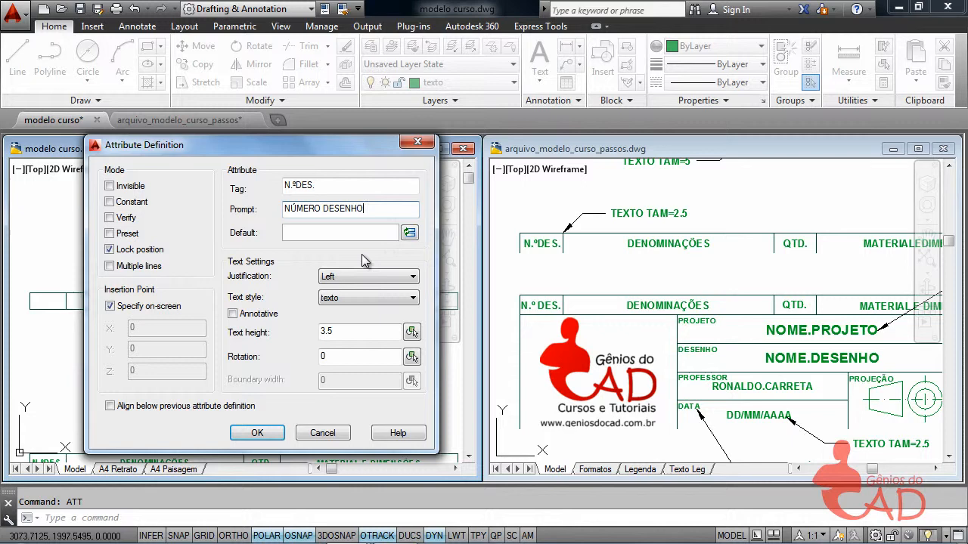
left_click(326, 233)
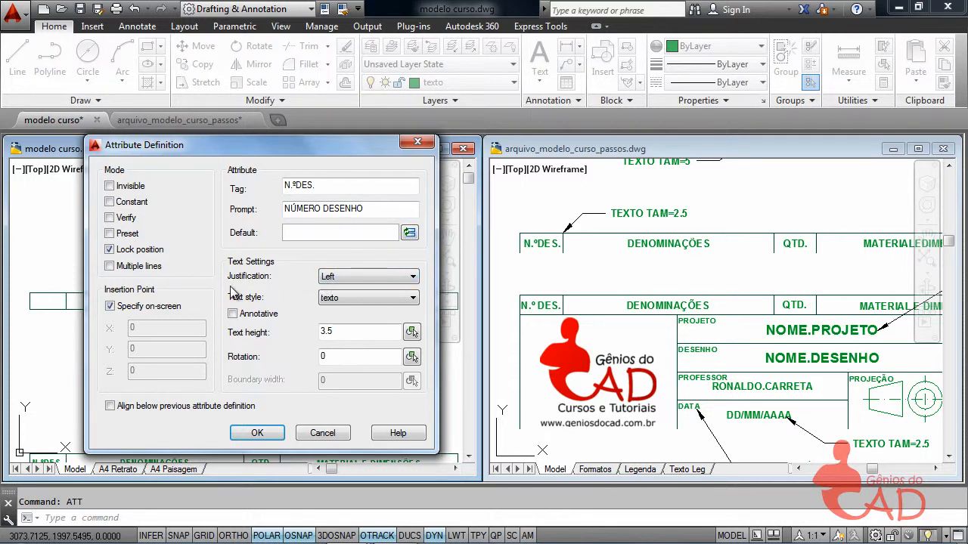
- Give the attribute Middle center justification and a text height of 2.5, and place it just above the separate parts list row's first cell
left_click(360, 279)
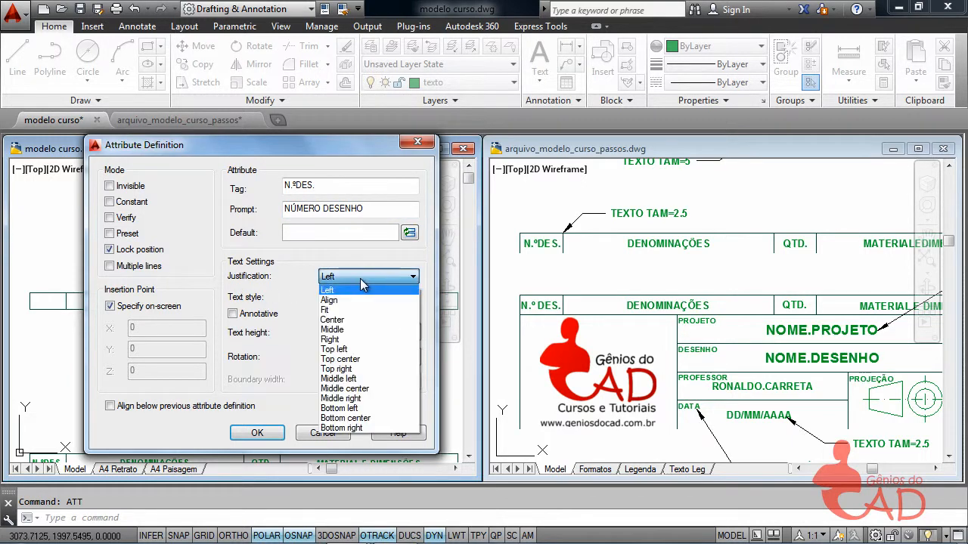
left_click(364, 388)
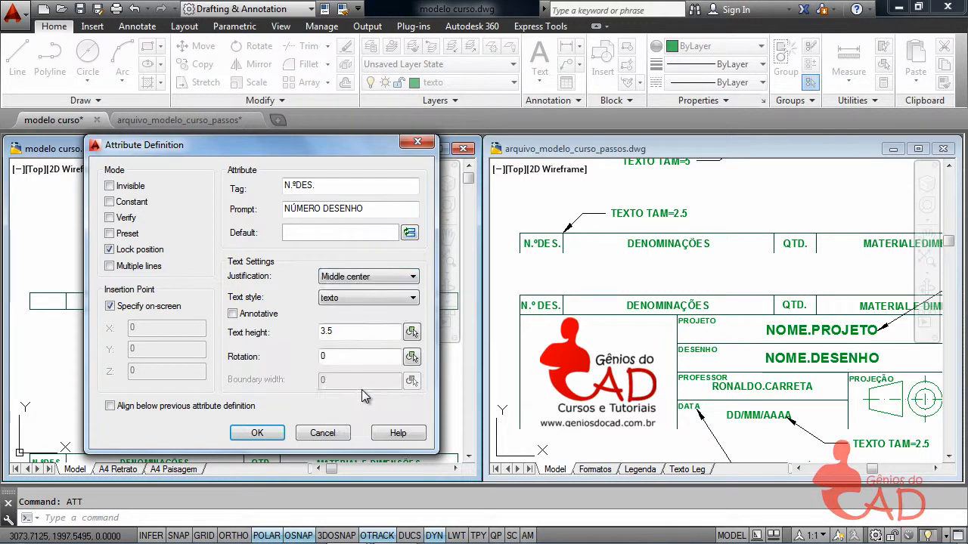
double_click(340, 331)
type("3.5")
left_click_drag(339, 331, 266, 332)
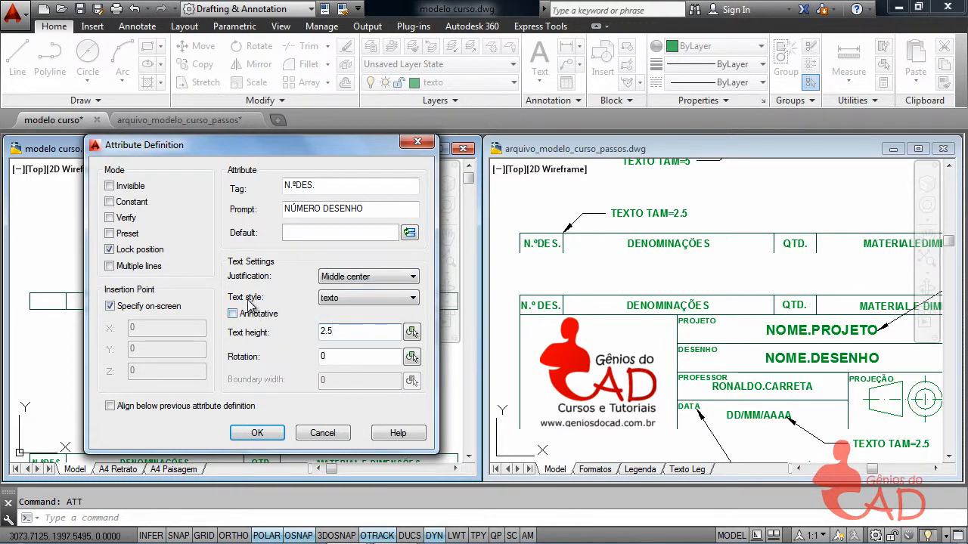
type("2.5")
left_click(257, 434)
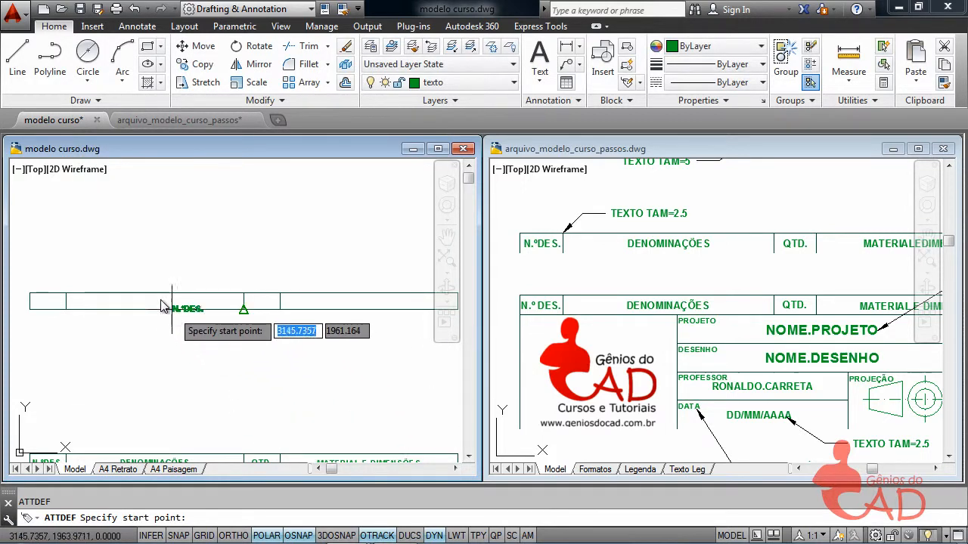
left_click(62, 277)
- Draw diagonal construction lines from lower-left to upper-right corner across the first two cells of the separate parts list row
scroll(72, 290, "up", 2)
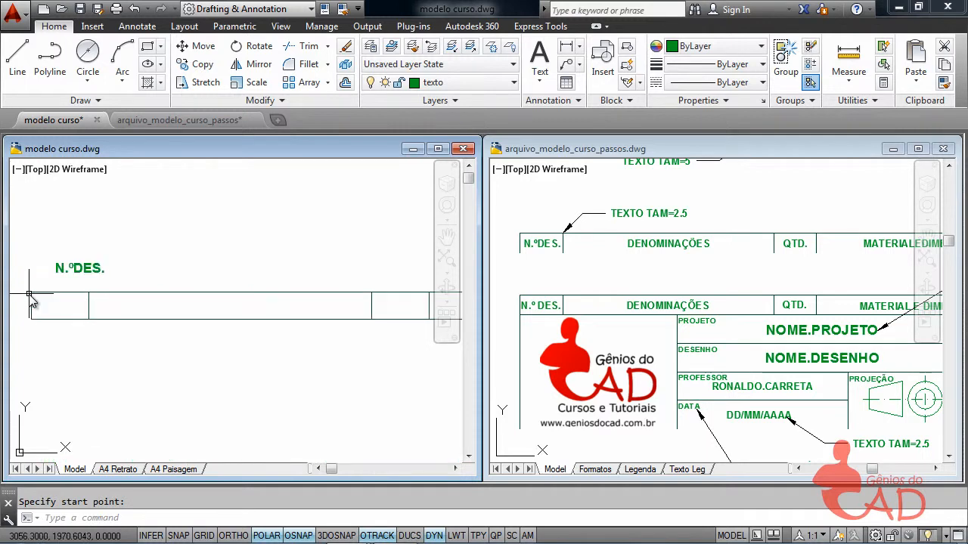
type("l")
key("Return")
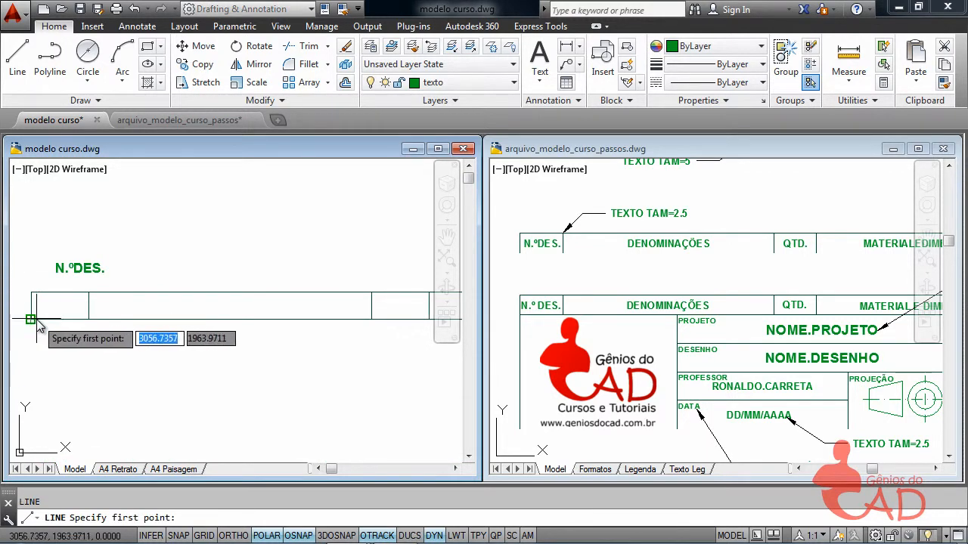
left_click(31, 318)
left_click(89, 293)
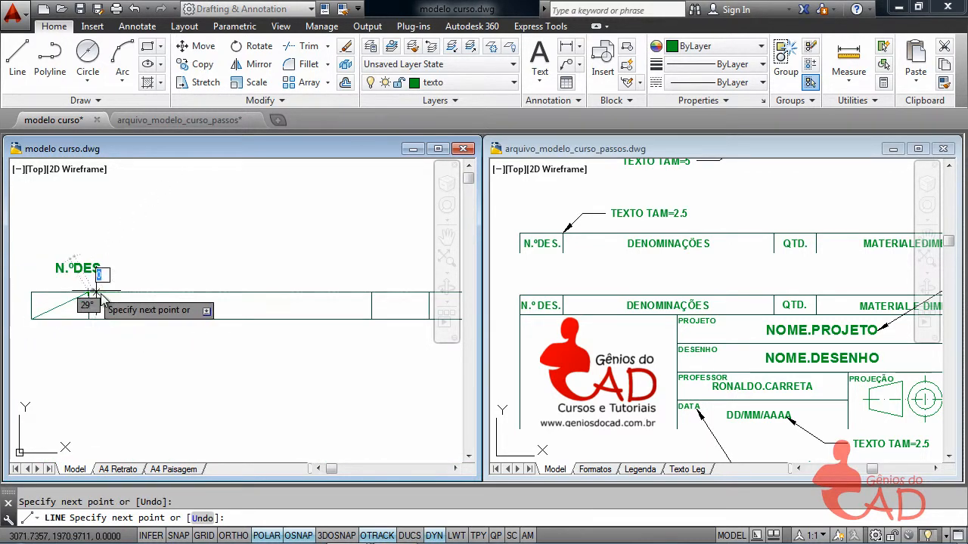
key("Return")
key("Return")
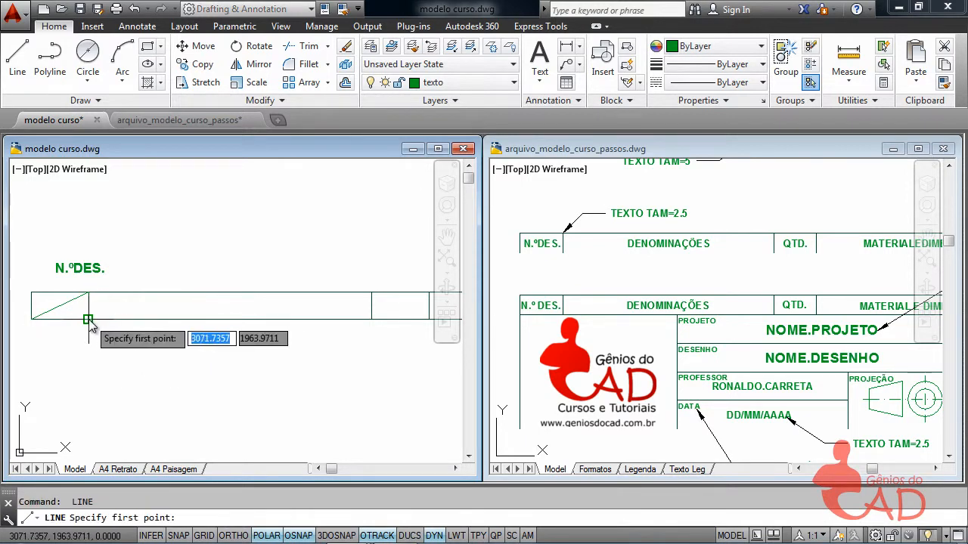
left_click(88, 319)
left_click(371, 293)
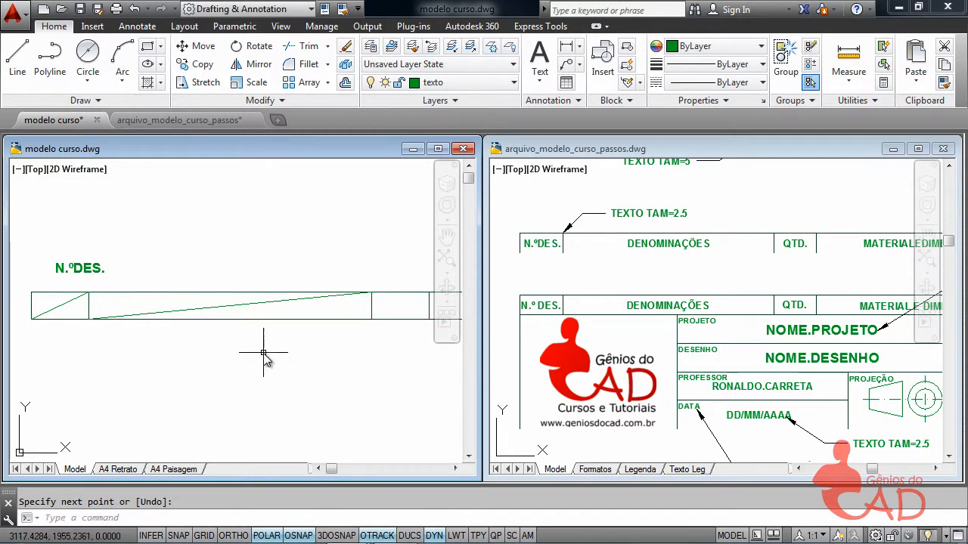
key("Return")
- Move the N.ºDES. attribute by its middle grip to the midpoint of the first cell's diagonal
left_click(81, 266)
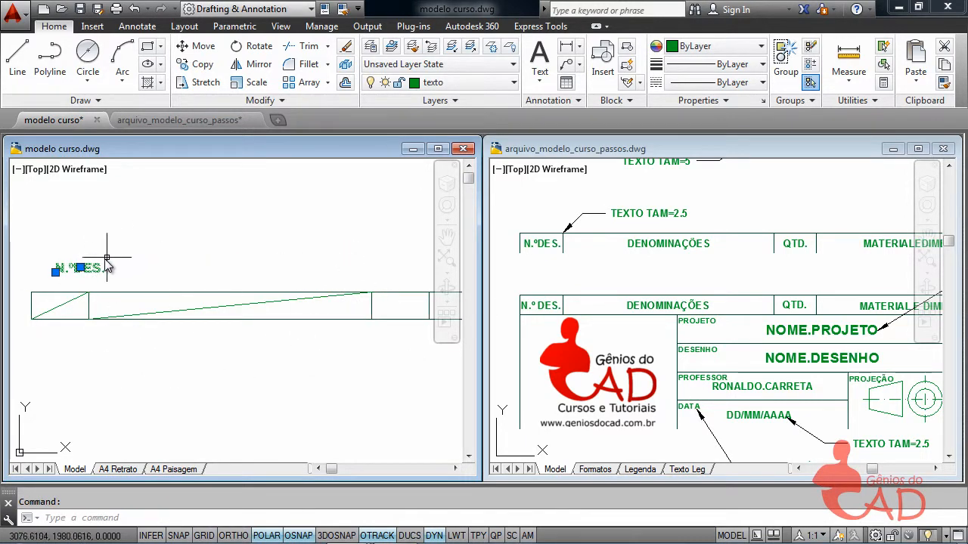
left_click(80, 268)
left_click(59, 307)
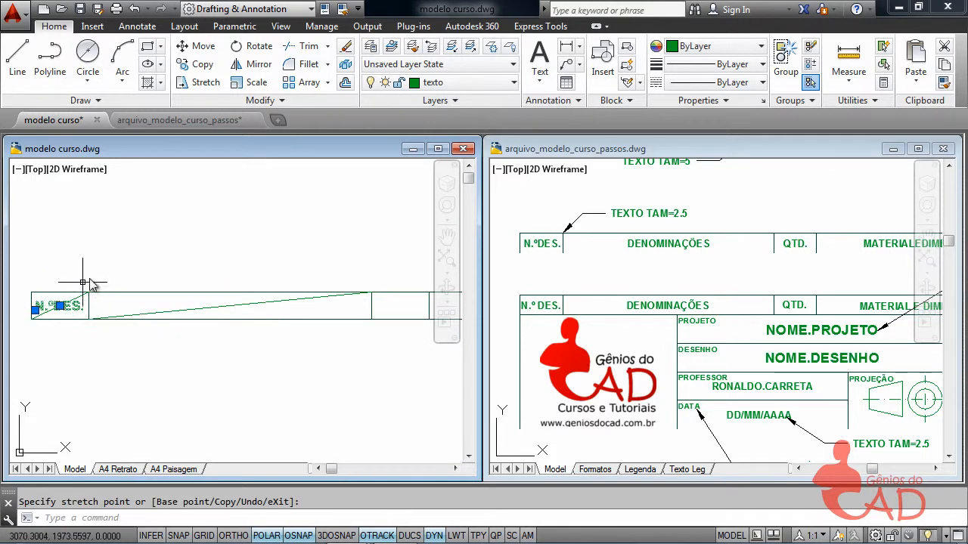
- Copy the N.ºDES. attribute from its centre to the midpoint of the second cell's diagonal
type("CO")
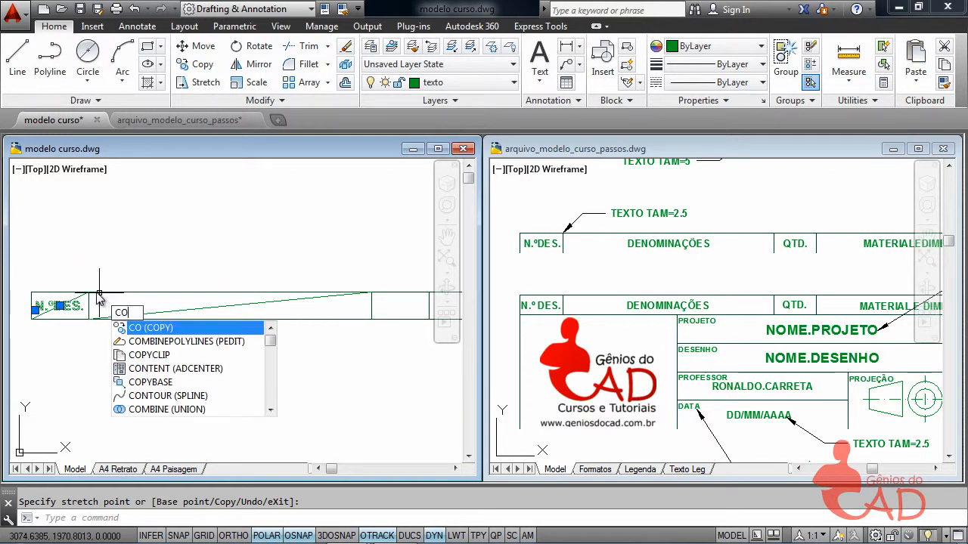
key("Return")
left_click(60, 306)
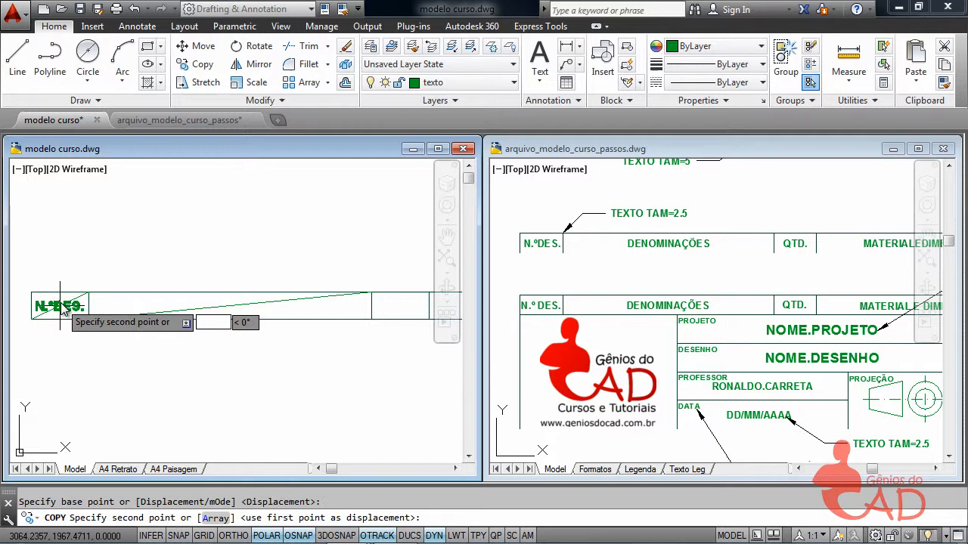
left_click(230, 305)
key("Escape")
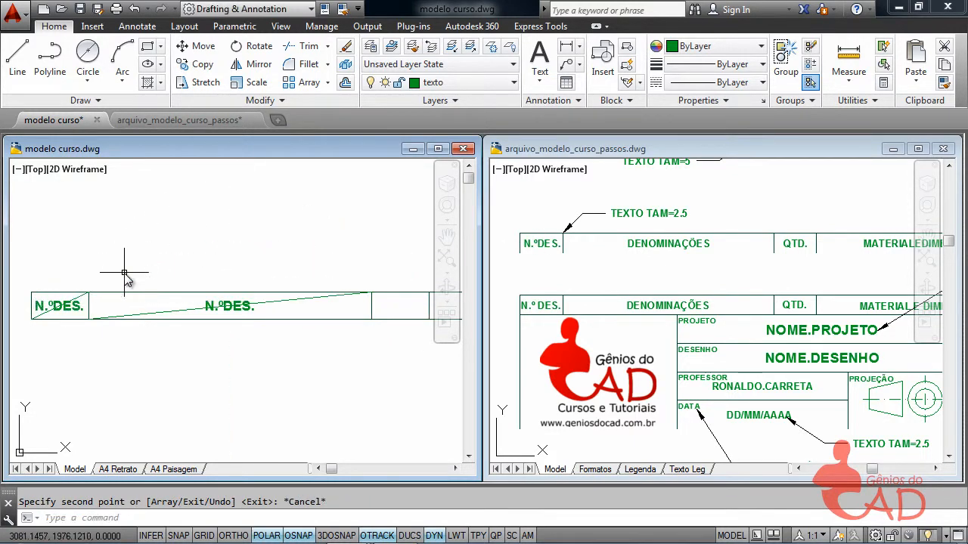
- Delete the diagonal construction lines from the first two cells of the row
left_click(42, 318)
key("Delete")
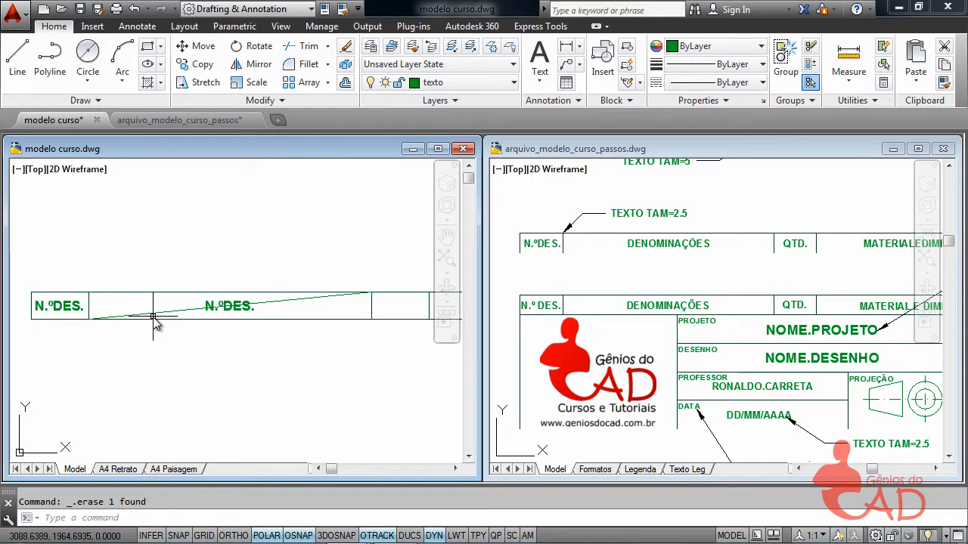
left_click(277, 304)
key("Delete")
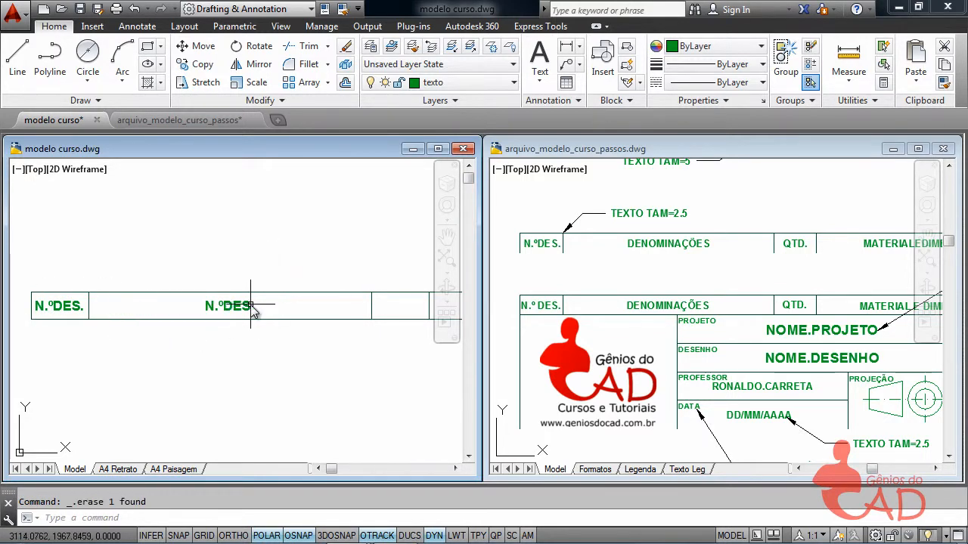
- Change the second cell's attribute to tag DENOMINAÇÕES and prompt DENOMINAÇÕES, and finish editing
double_click(248, 306)
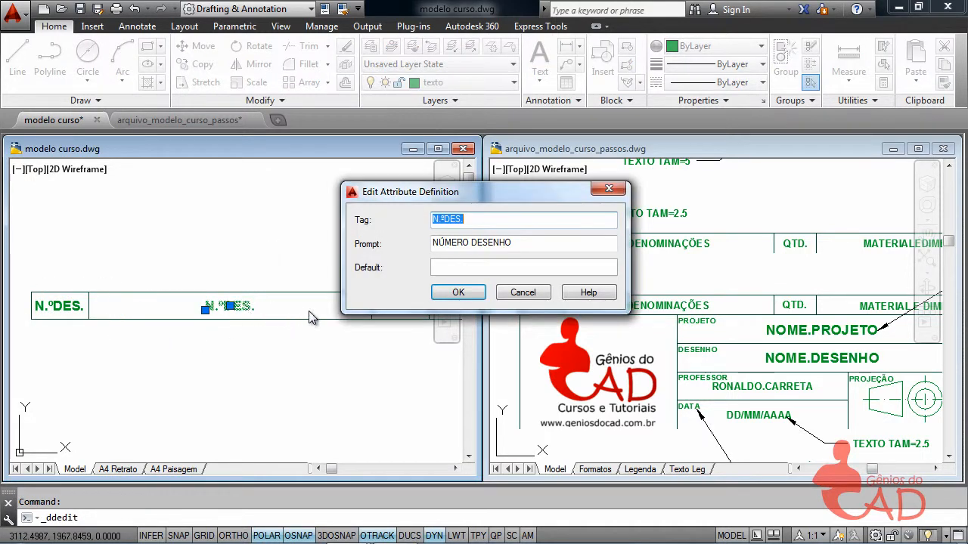
left_click_drag(495, 200, 297, 140)
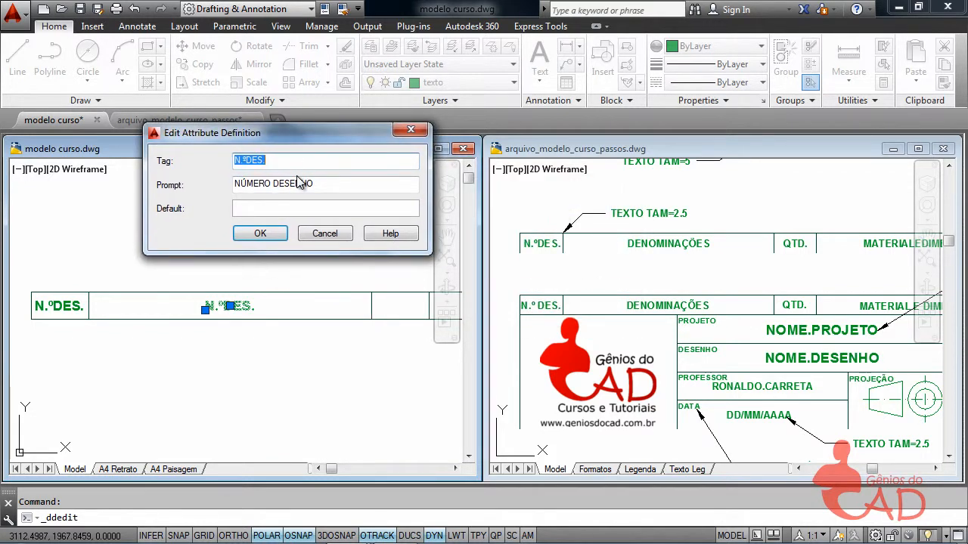
type("DENOMINAÇÕES")
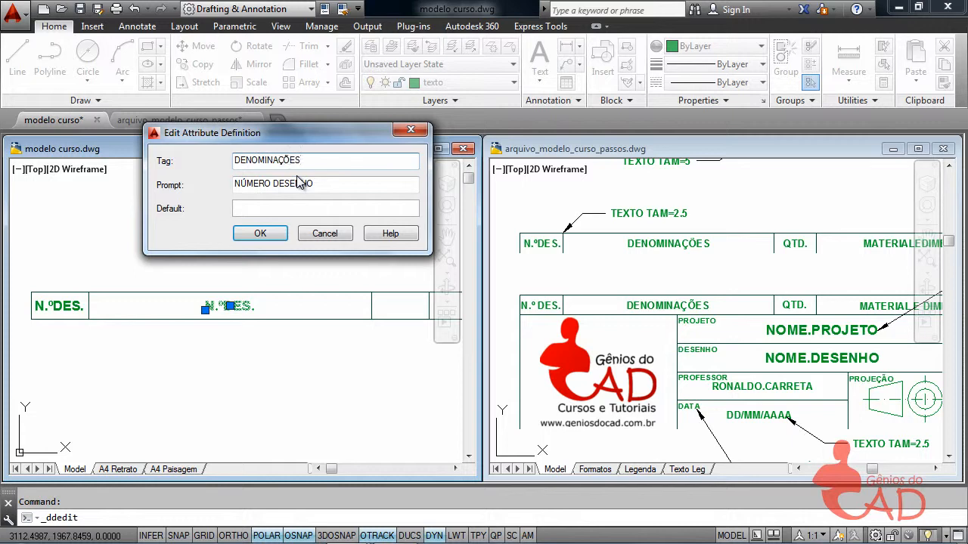
key("Tab")
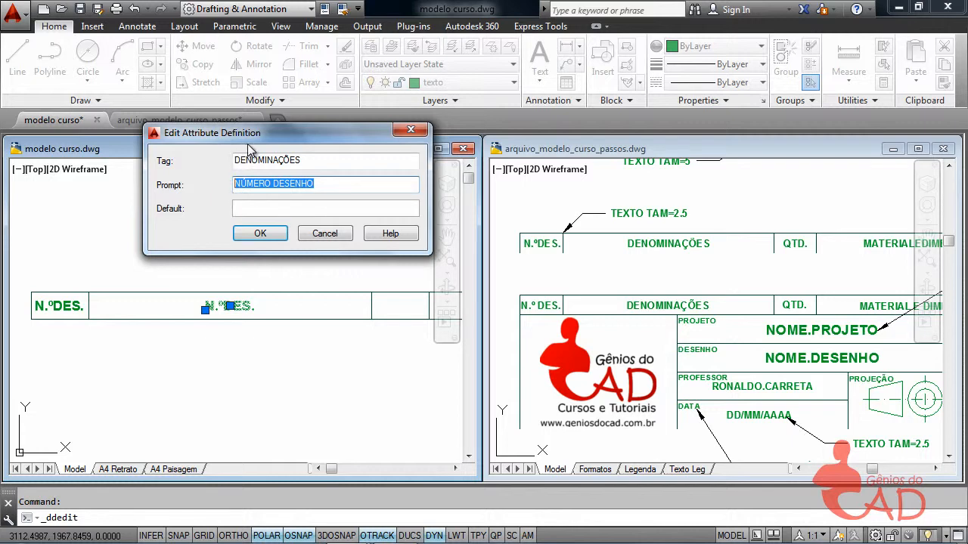
left_click_drag(268, 143, 249, 158)
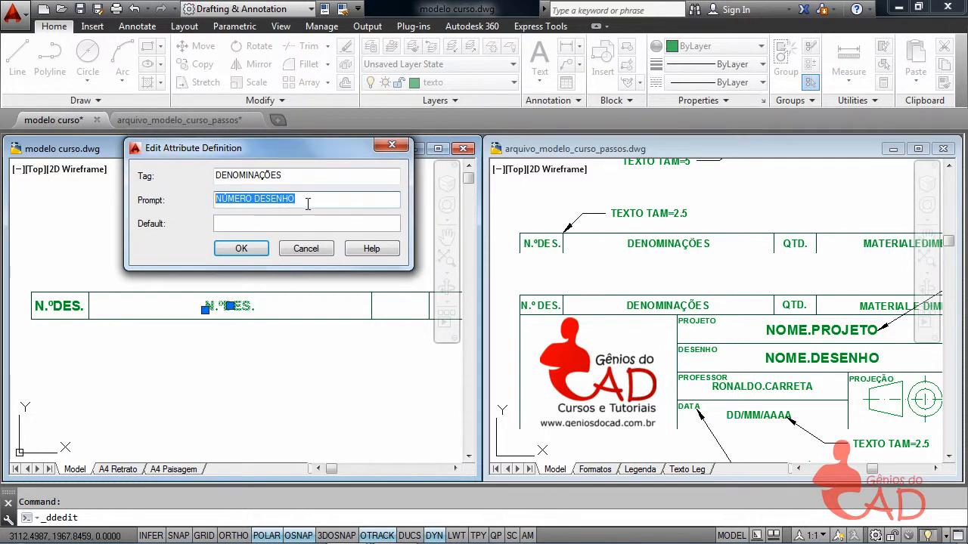
type("DENOM")
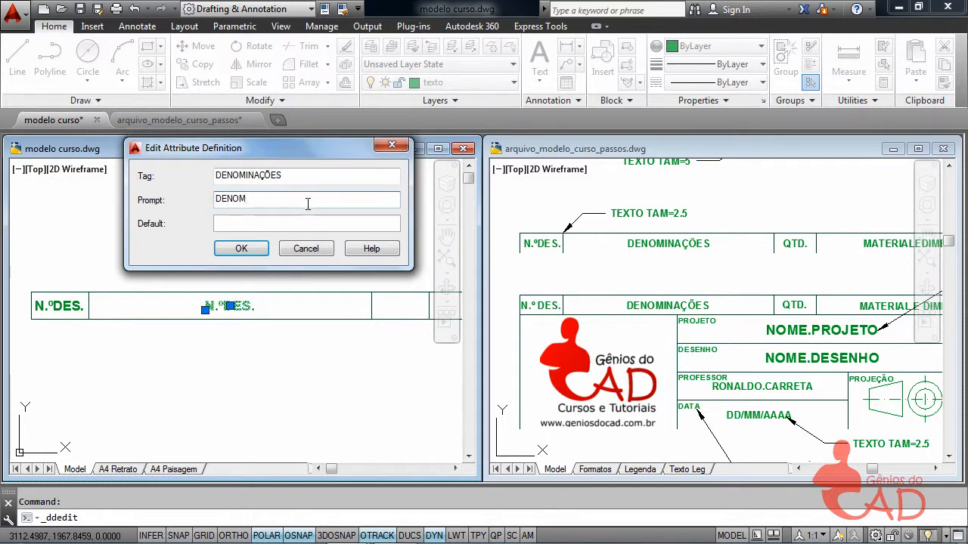
type("INAÇÕES")
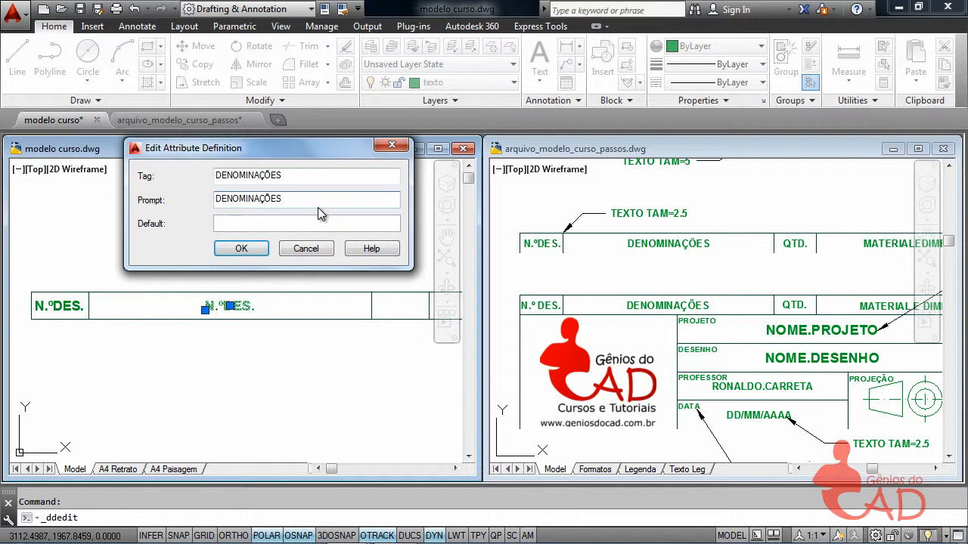
left_click(243, 250)
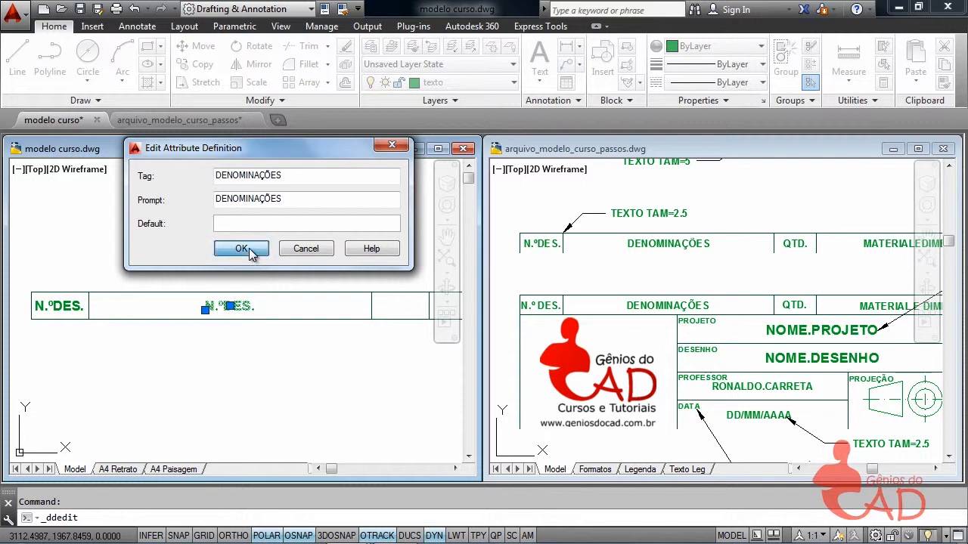
right_click(293, 266)
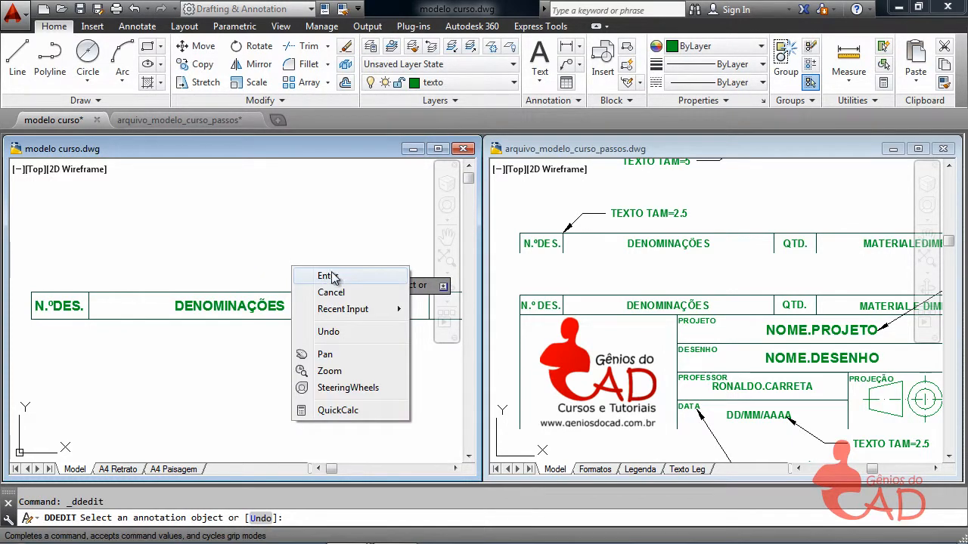
left_click(331, 276)
- Copy the N.ºDES. and DENOMINAÇÕES attributes from the row's upper-left corner to the third cell's upper-left corner, filling the last two cells
scroll(331, 277, "down", 2)
mouse_move(331, 276)
middle_mouse_down()
mouse_move(209, 255)
mouse_move(220, 260)
middle_mouse_up()
left_click(37, 267)
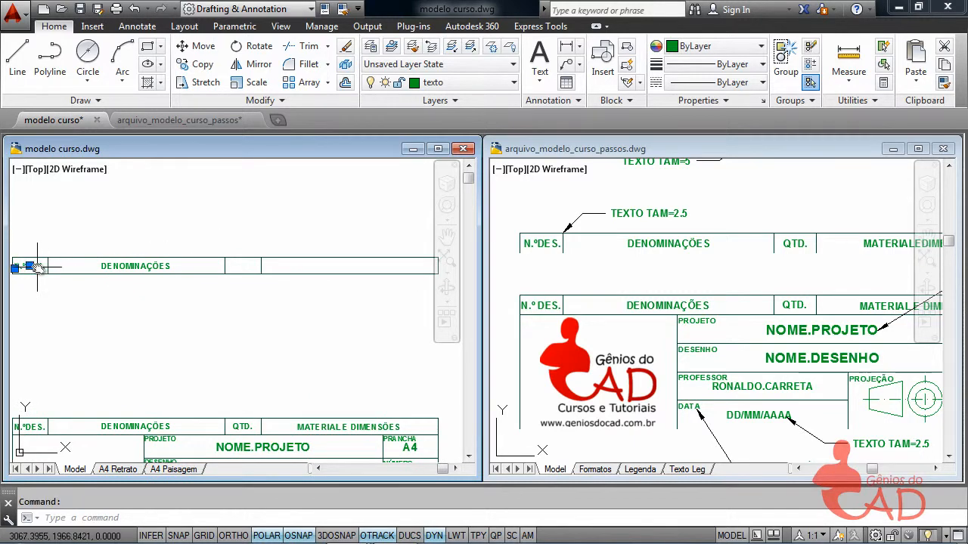
left_click(105, 263)
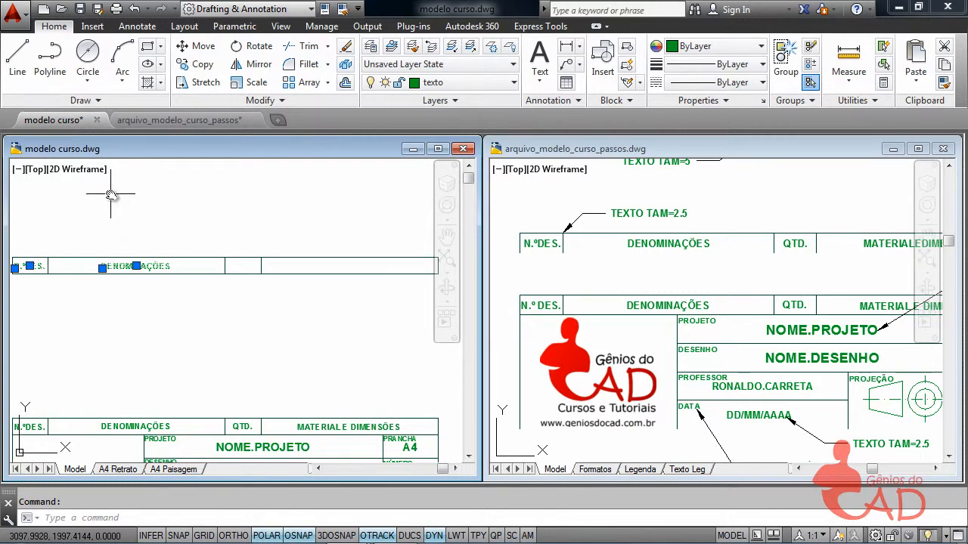
type("co")
key("Return")
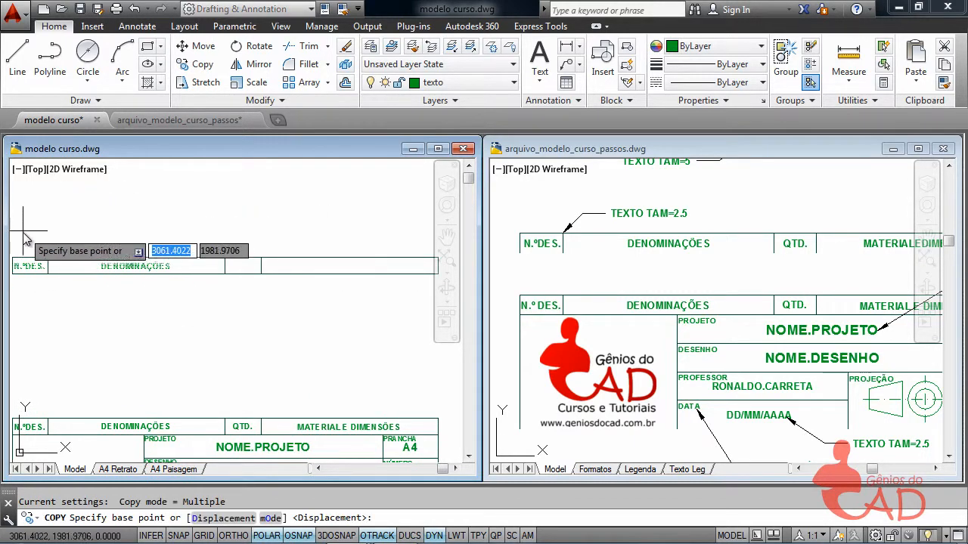
left_click(14, 259)
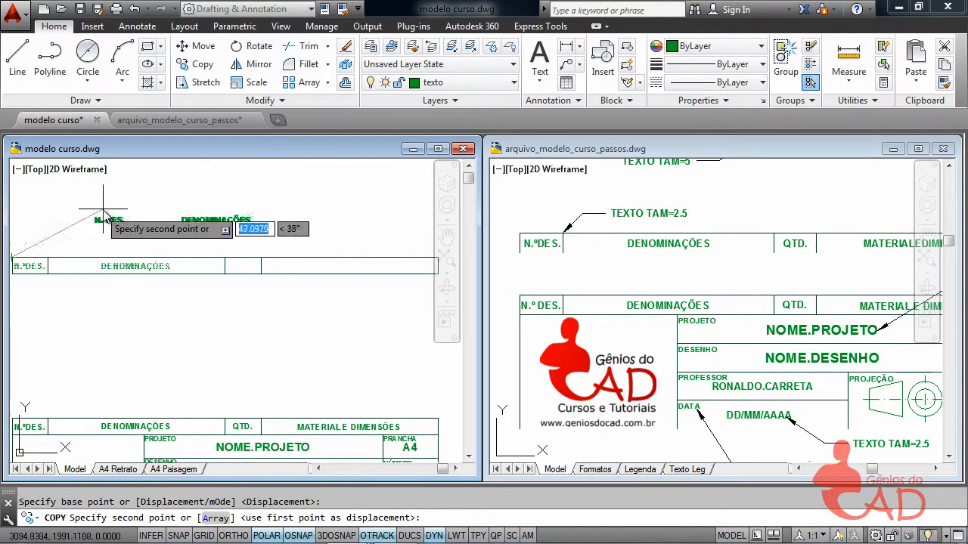
left_click(224, 260)
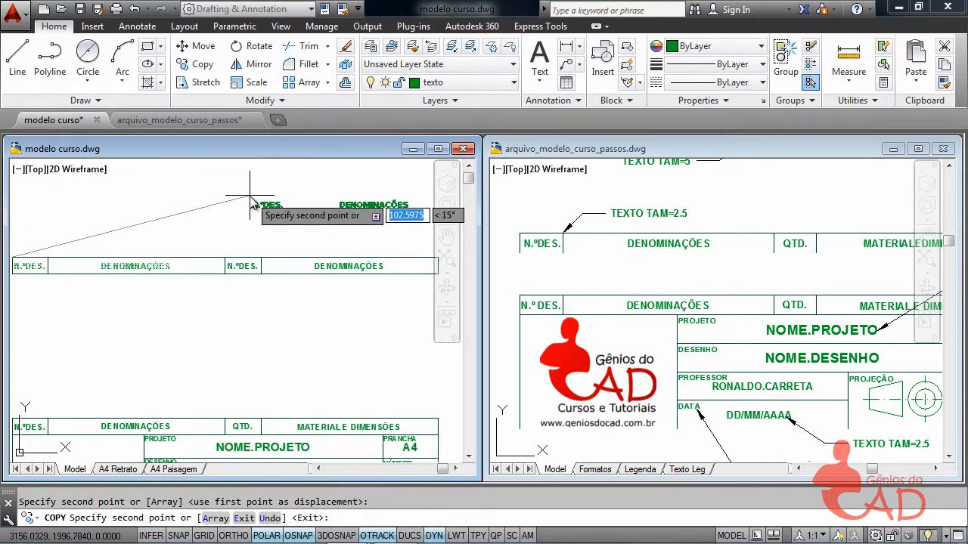
key("Escape")
- Change the third cell's attribute in the separate row to tag QTD. and prompt QUANTIDADE
double_click(244, 269)
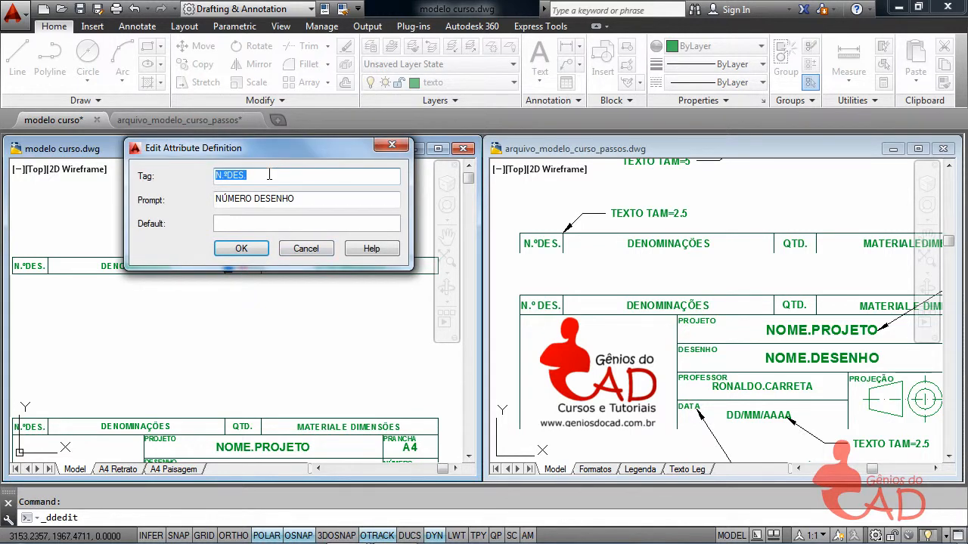
type("QTD.")
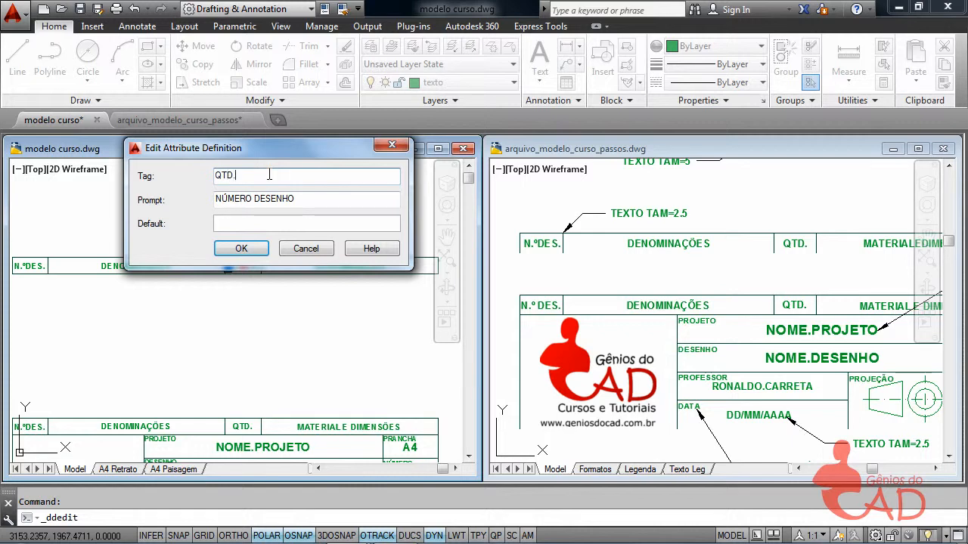
key("Tab")
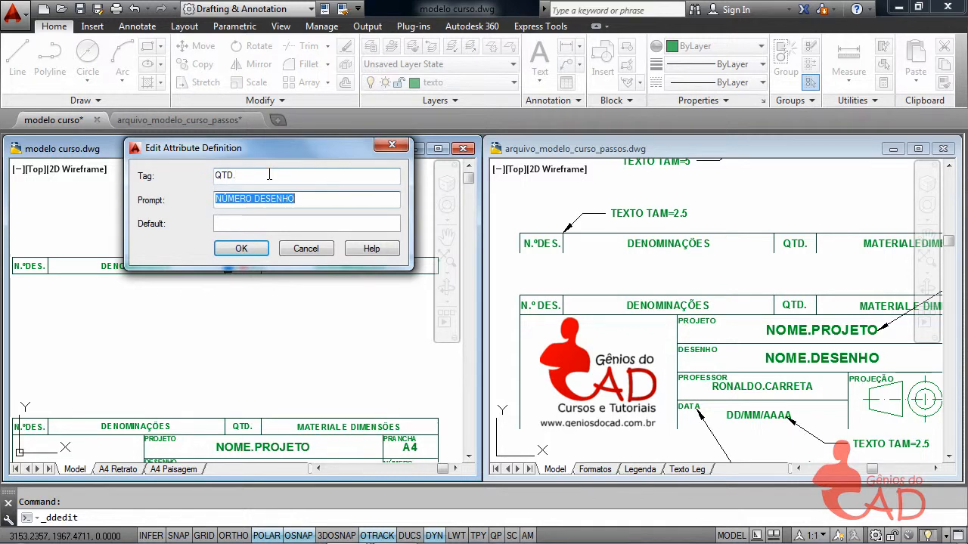
type("QUANTIDADE")
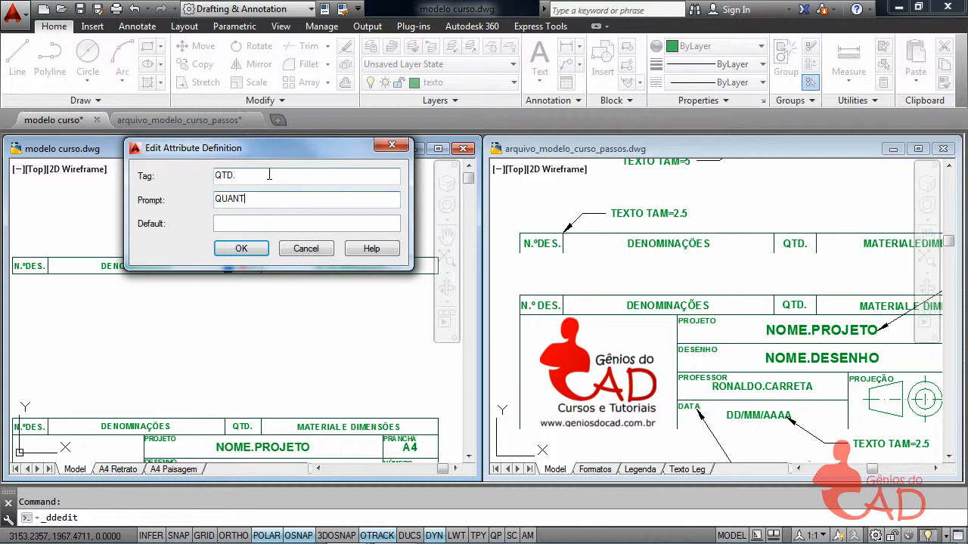
left_click(242, 249)
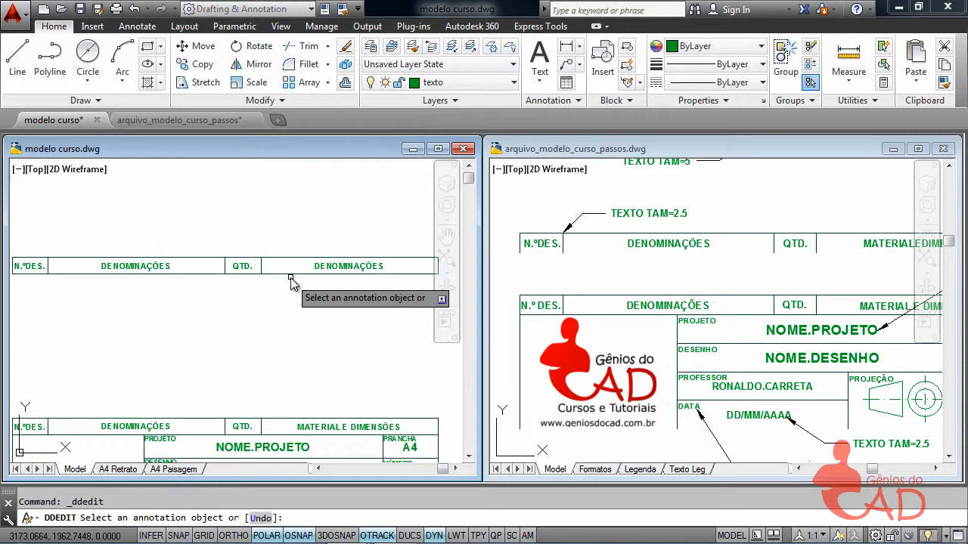
- Change the last cell's attribute to tag MATERIAL.DIMENSÕES and prompt MATERIAL E DIMENSÕES, and finish editing
left_click(338, 266)
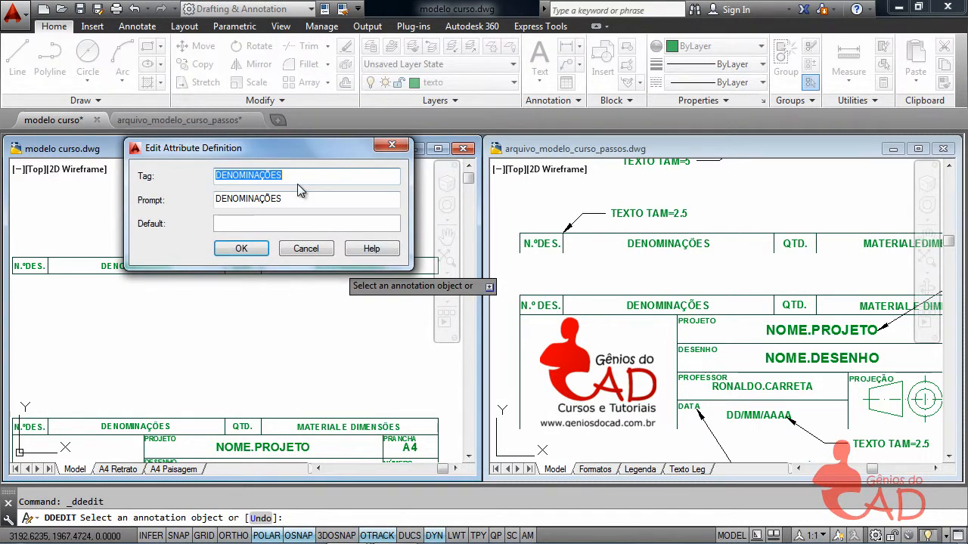
type("MATERI")
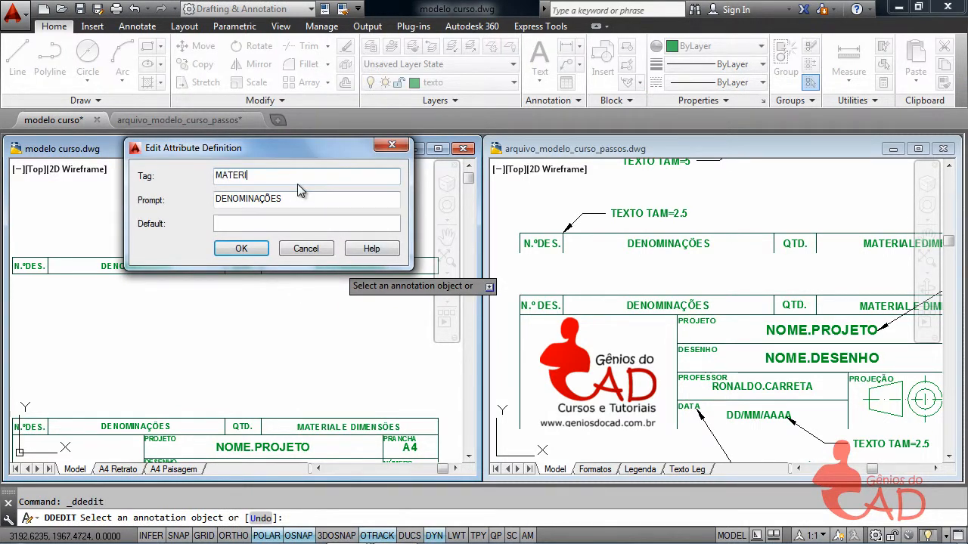
type("AL.DIMENSÕES")
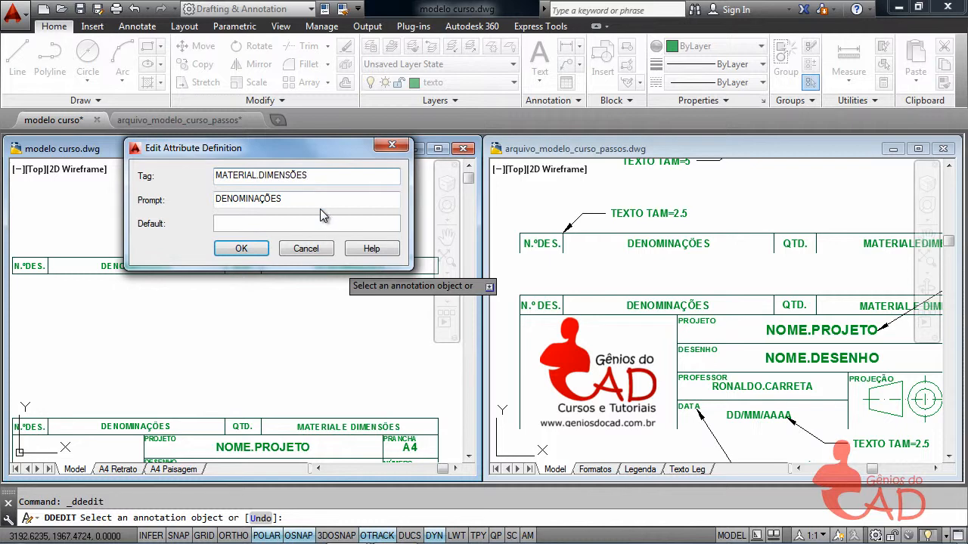
key("Tab")
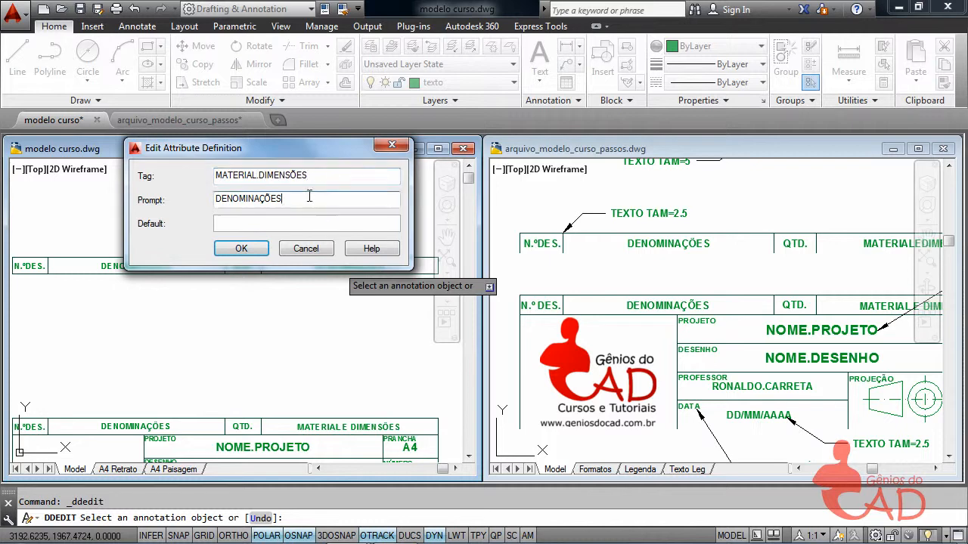
type("MATERIAL E DIMENS")
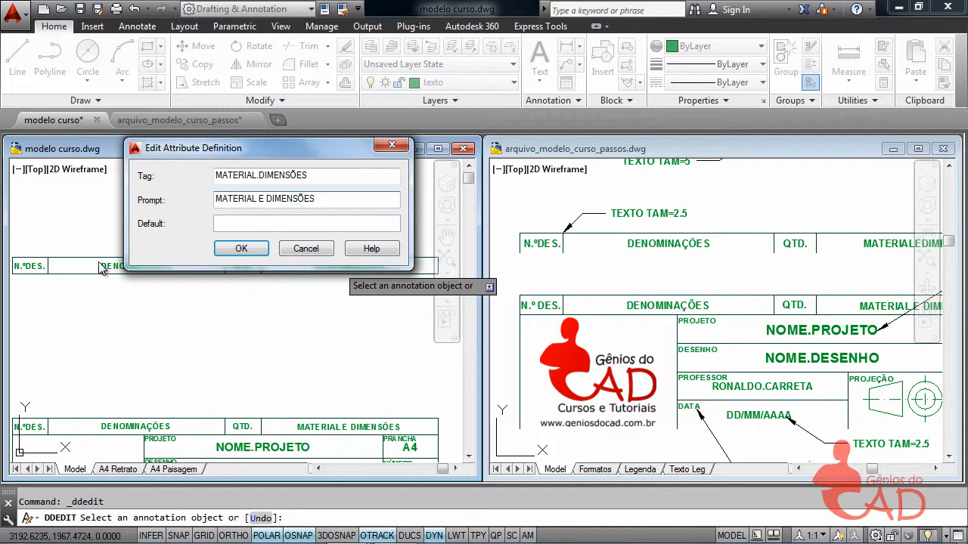
left_click(253, 250)
right_click(291, 312)
left_click(336, 330)
scroll(320, 328, "down", 4)
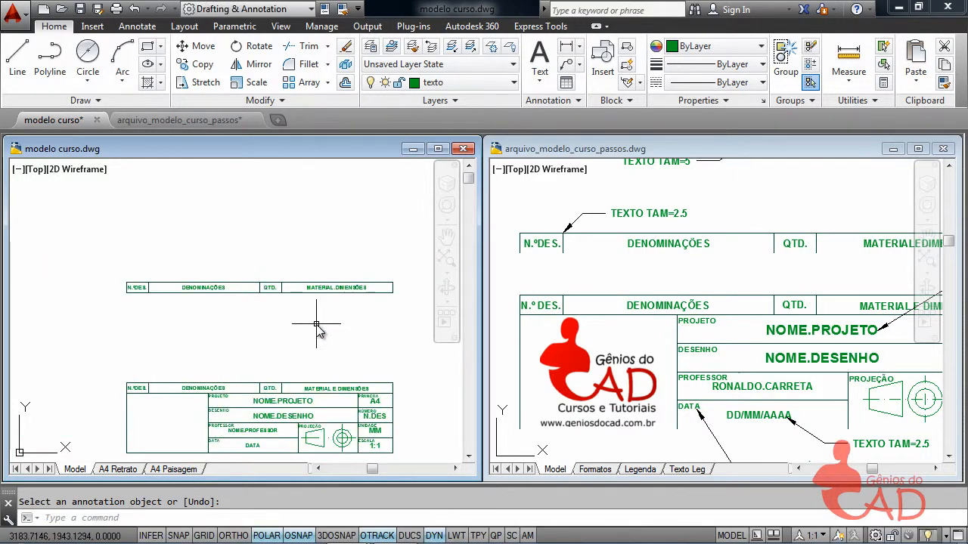